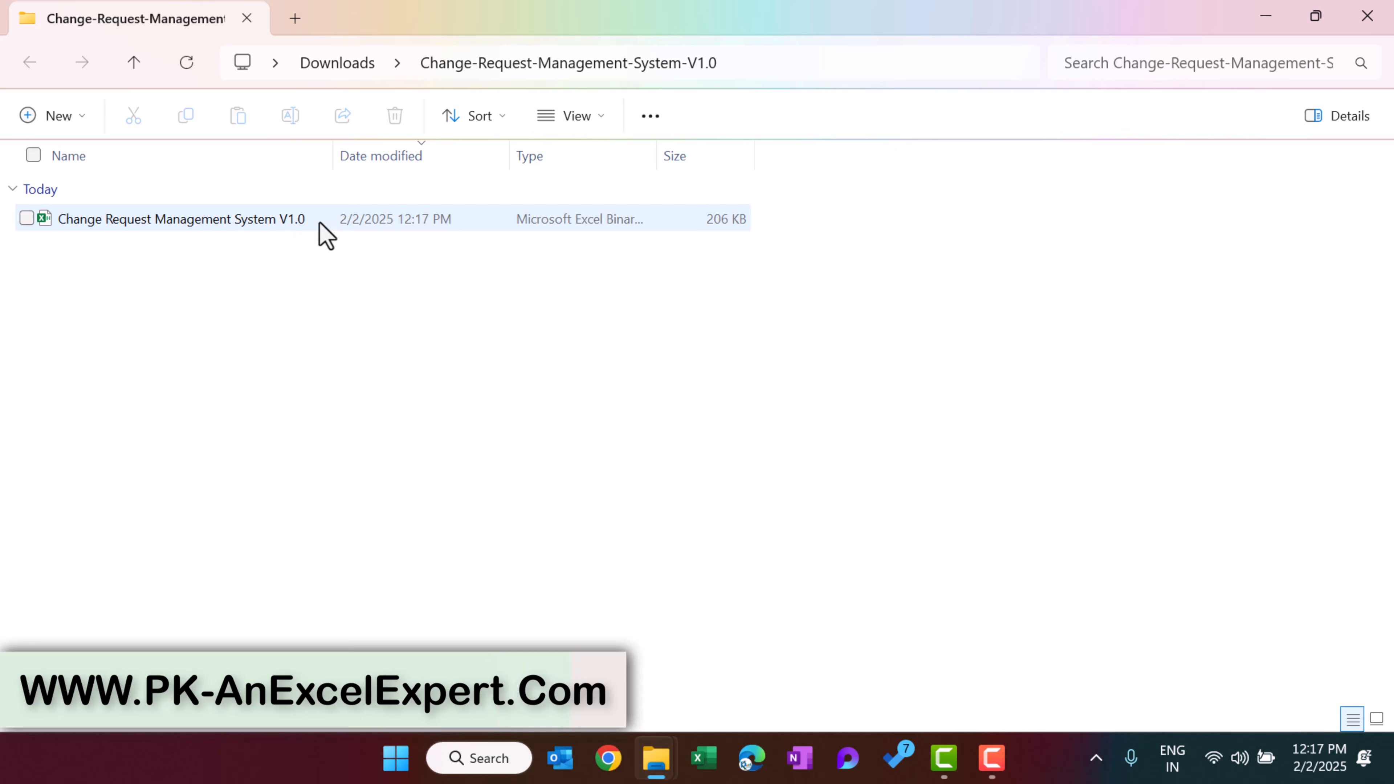
# Unblock the downloaded Change Request Management System V1.0 workbook in its file properties and apply the change
pyautogui.click(179, 223)
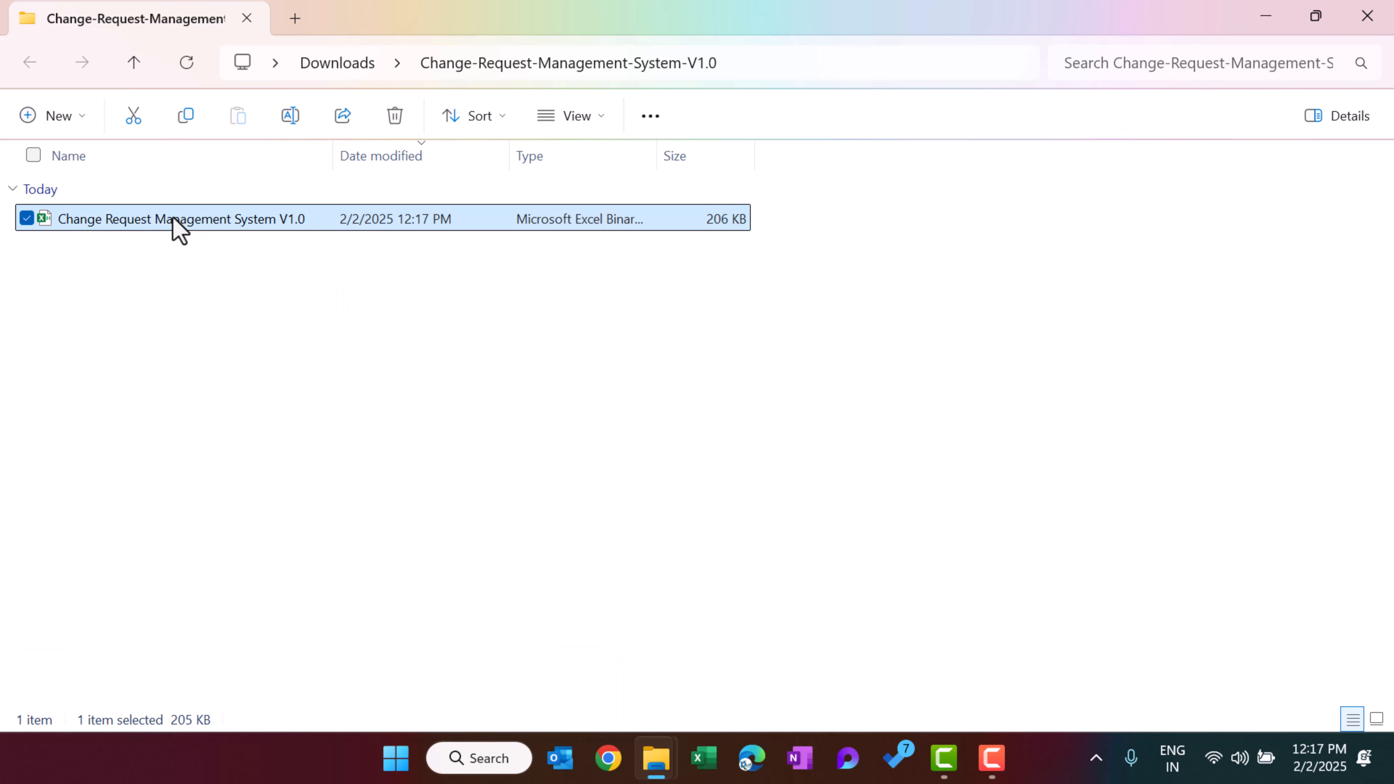
pyautogui.rightClick(179, 222)
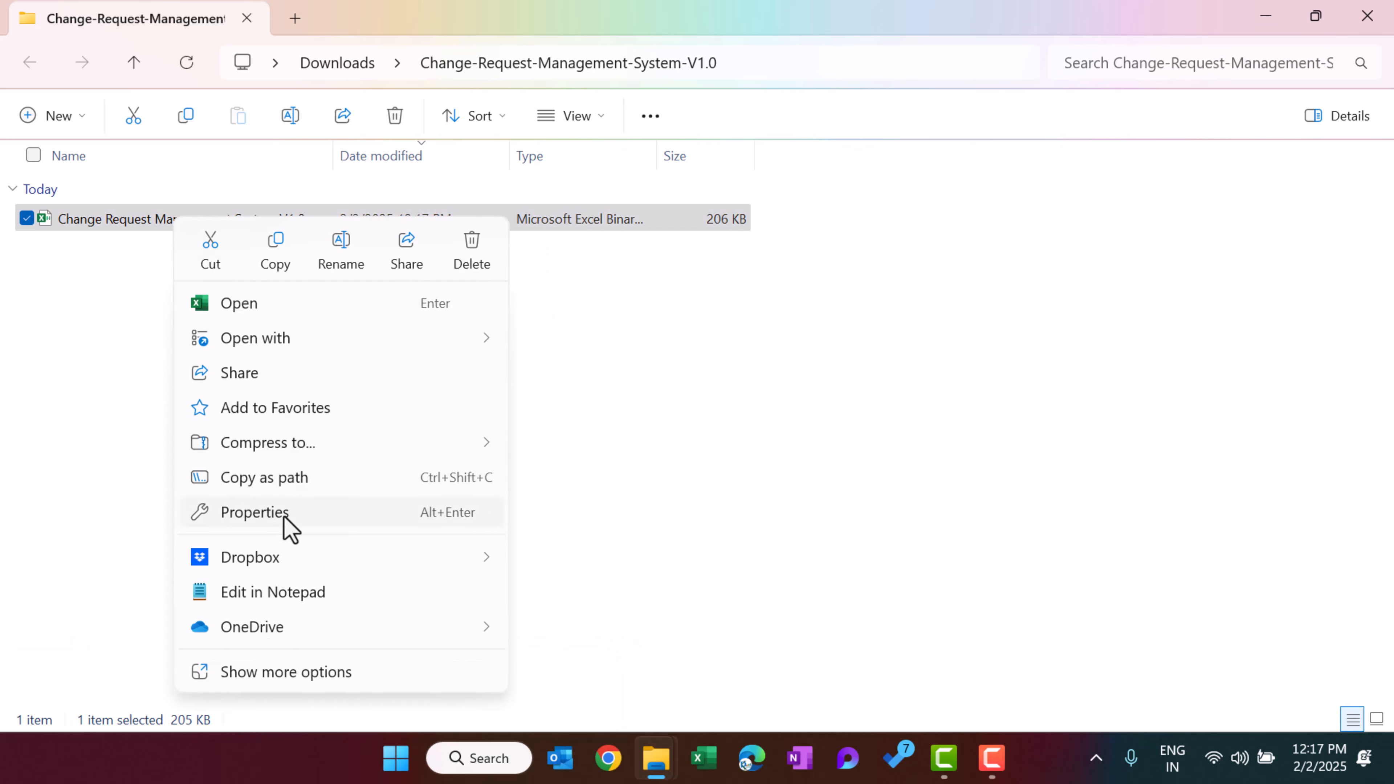
pyautogui.click(289, 529)
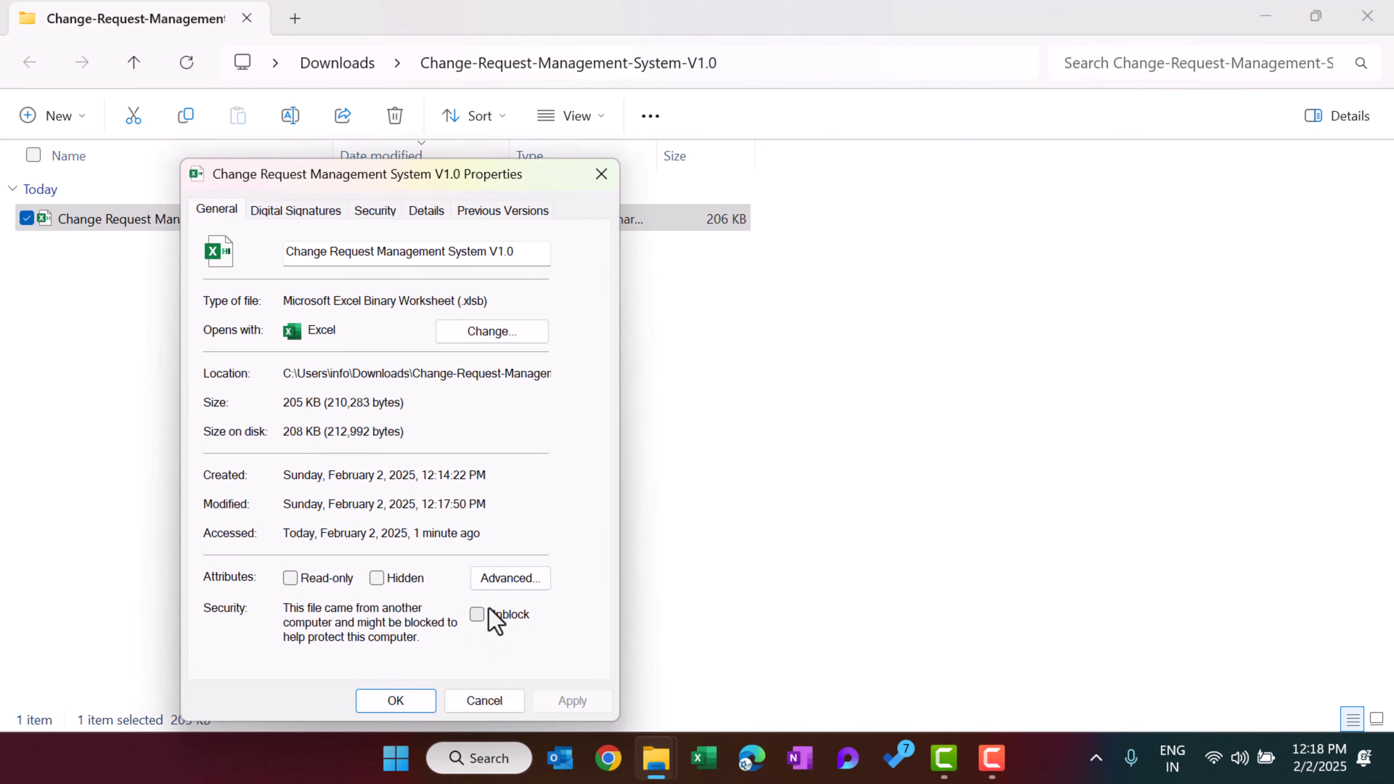
pyautogui.click(508, 618)
pyautogui.click(478, 615)
pyautogui.click(478, 616)
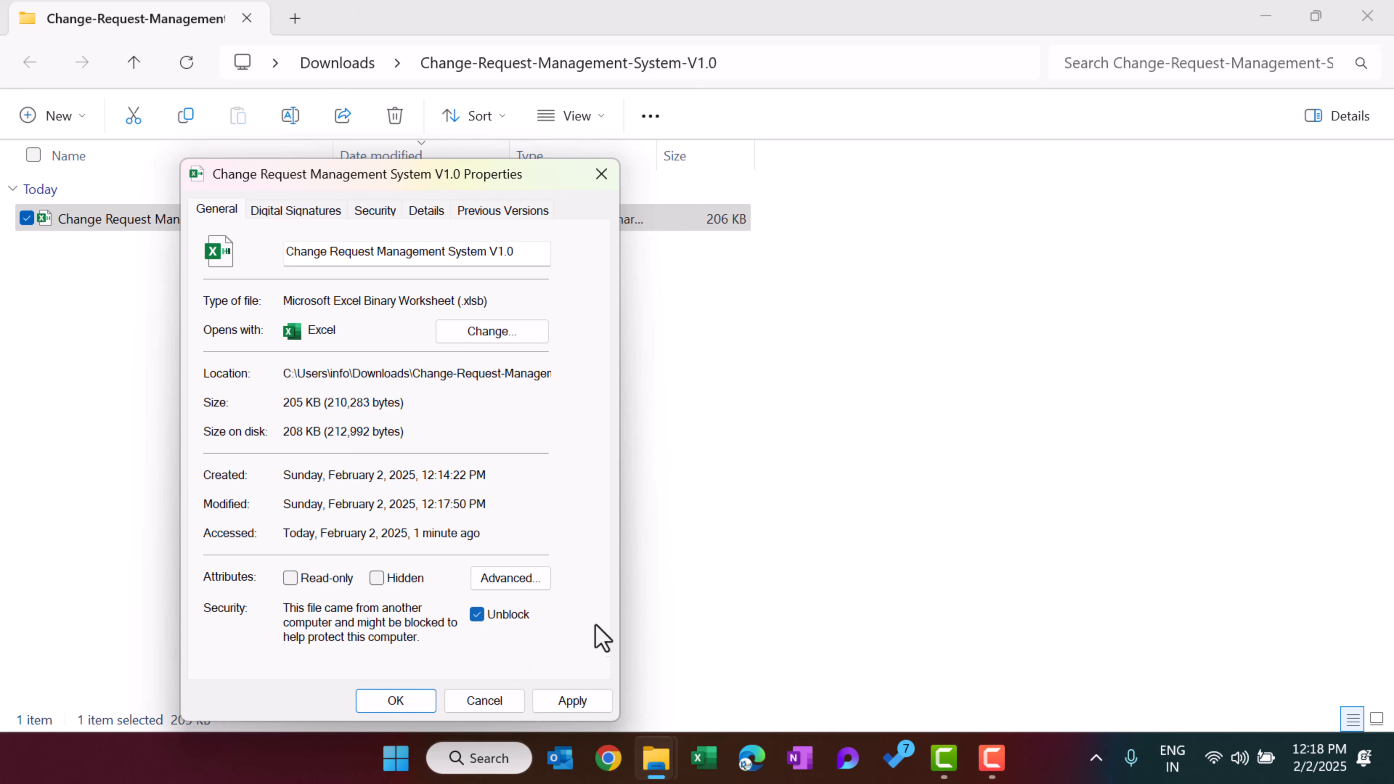
pyautogui.click(573, 703)
pyautogui.click(406, 703)
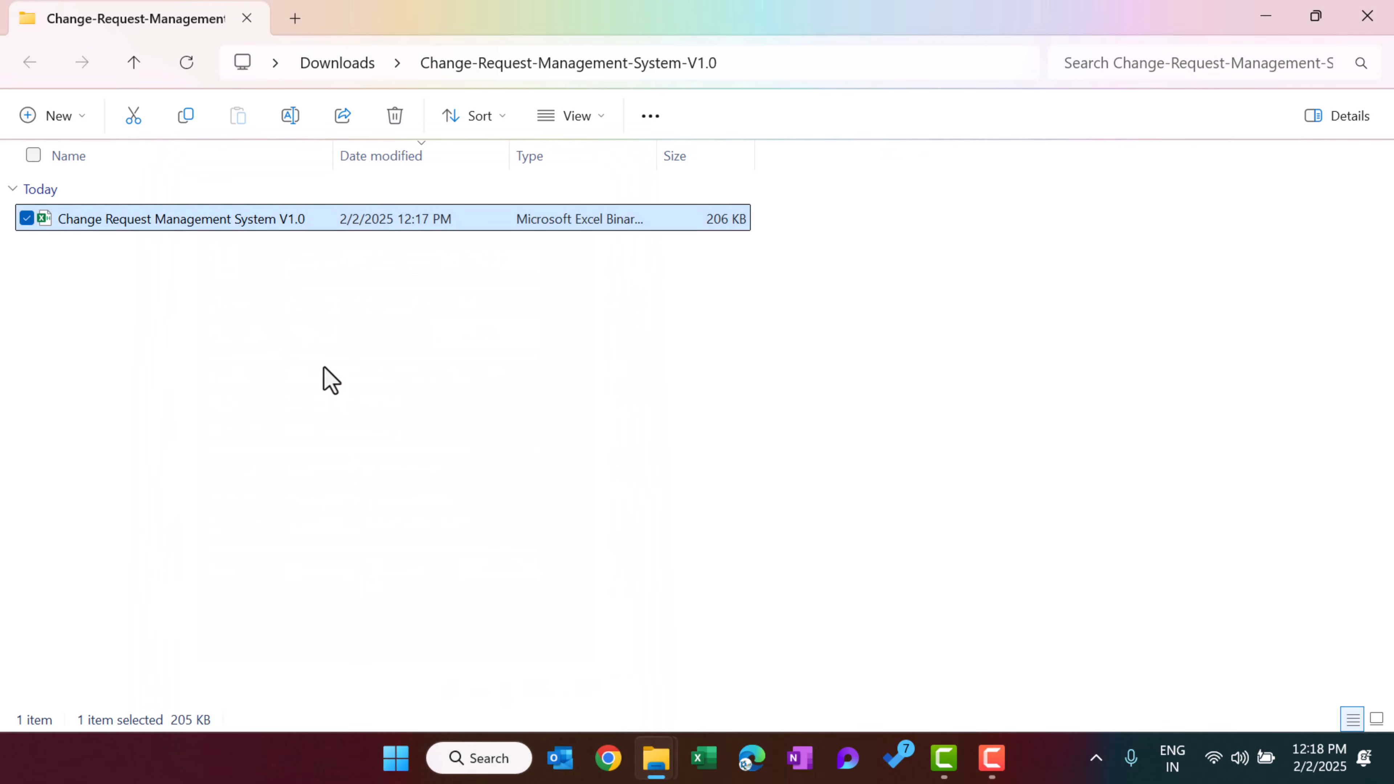
# Open the workbook and log in with user name Admin1 and the account password
pyautogui.click(224, 295)
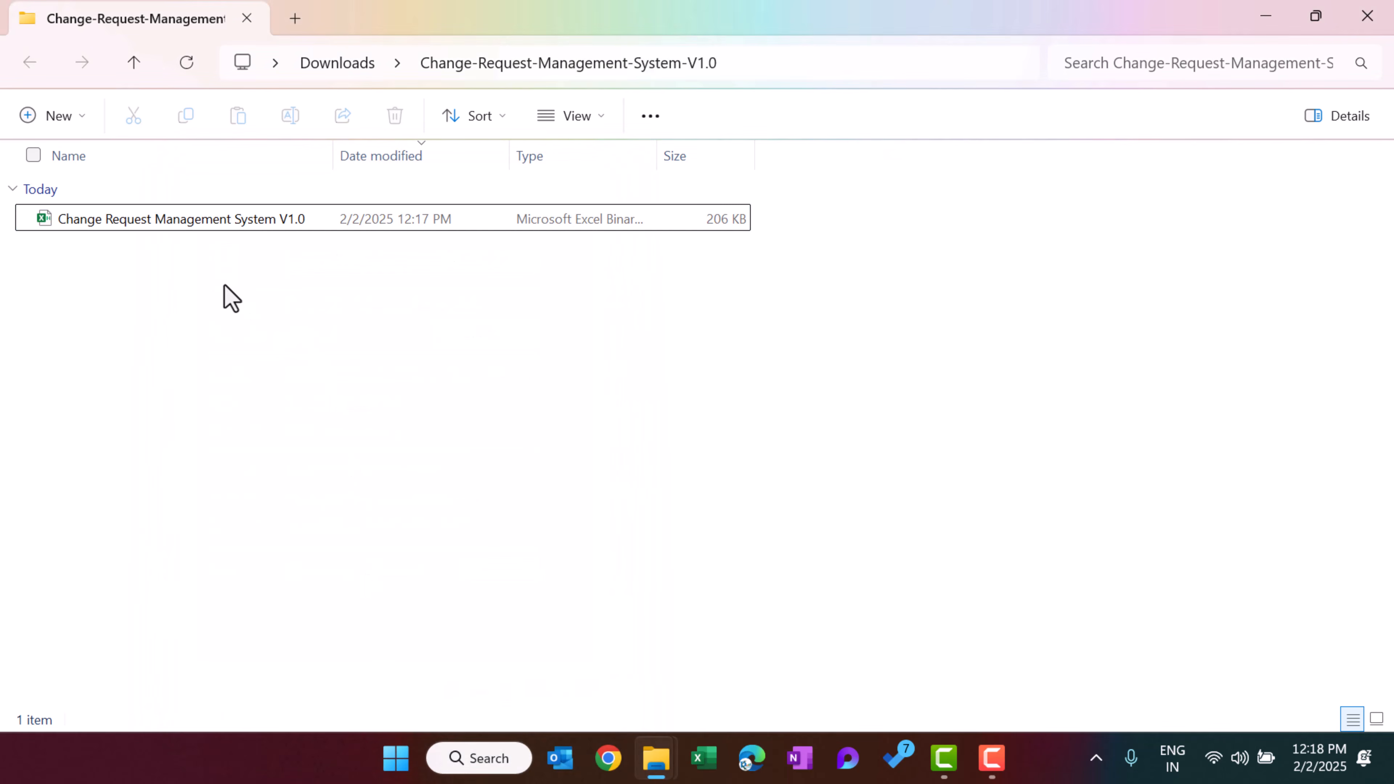
pyautogui.doubleClick(178, 230)
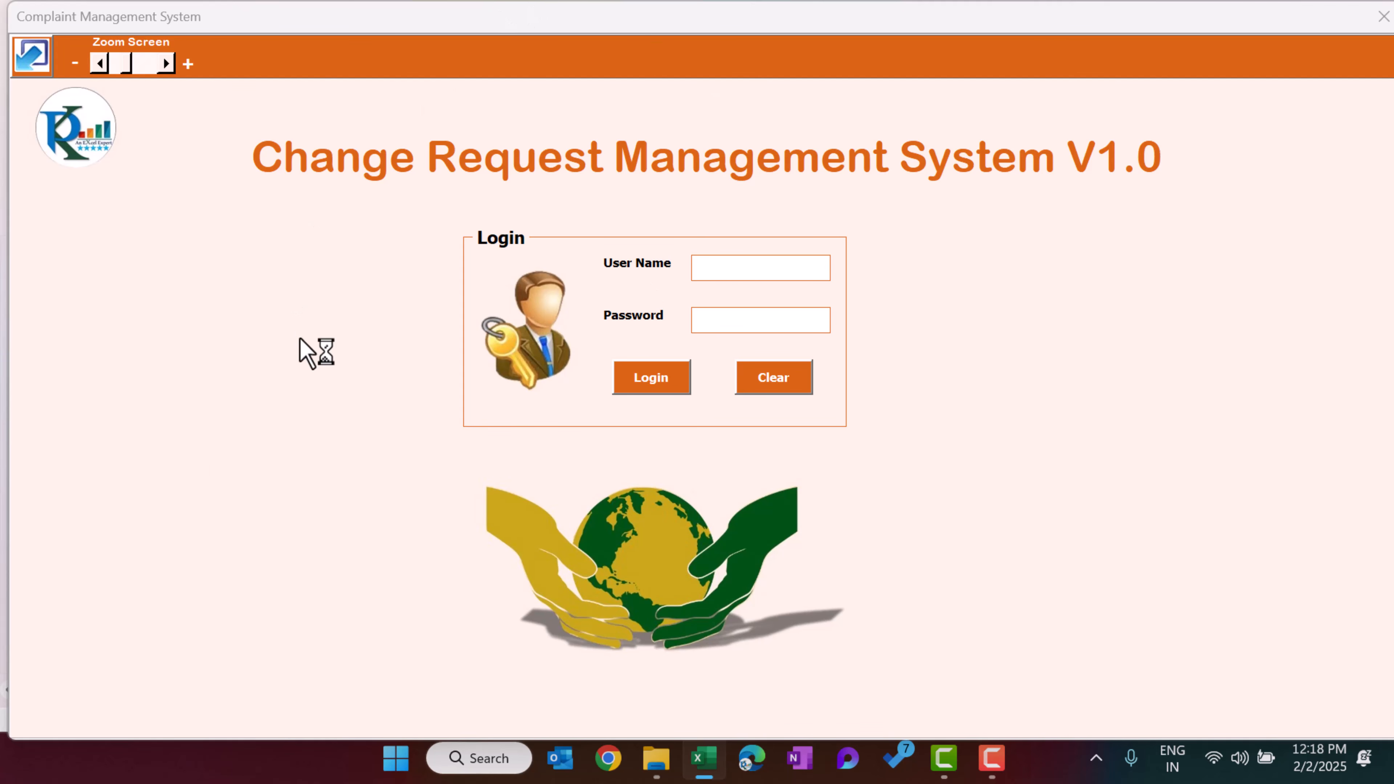
pyautogui.click(702, 271)
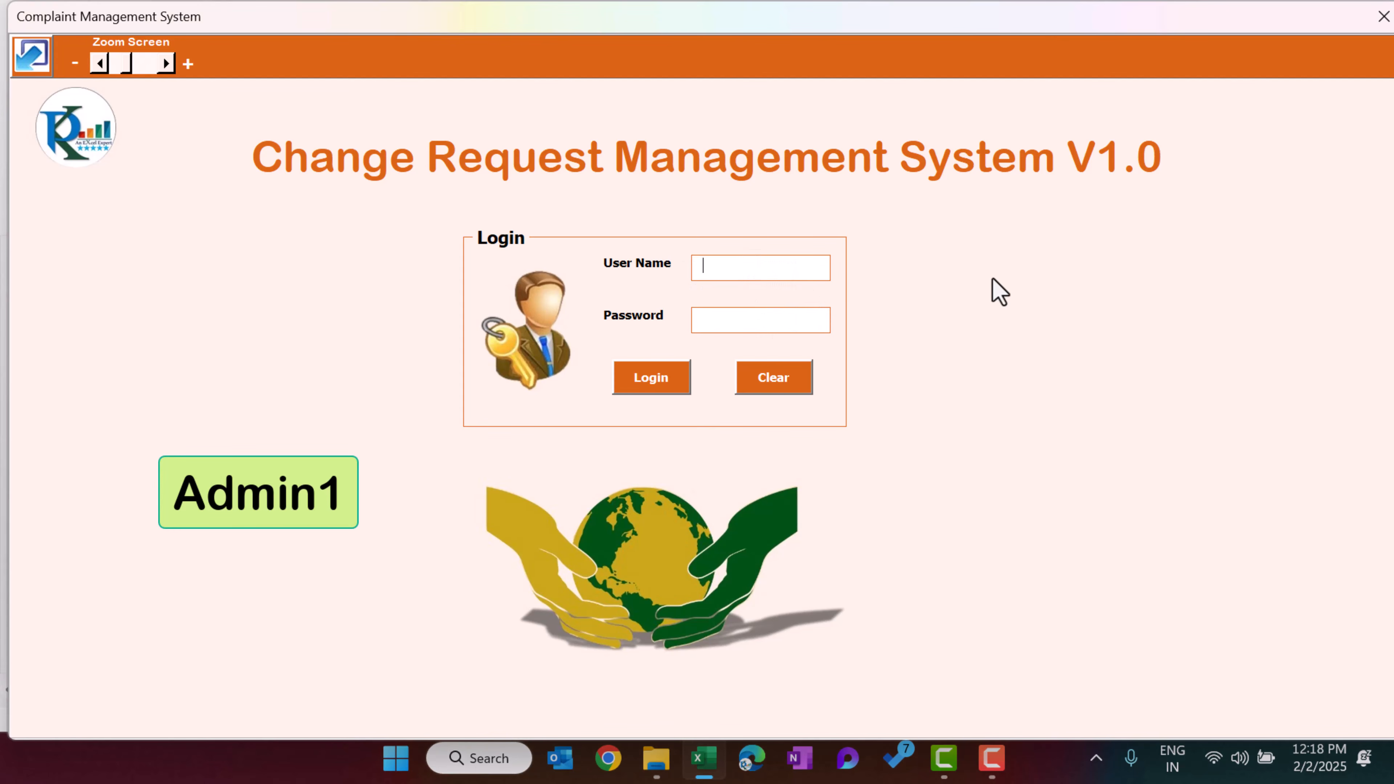
pyautogui.write('Admin1')
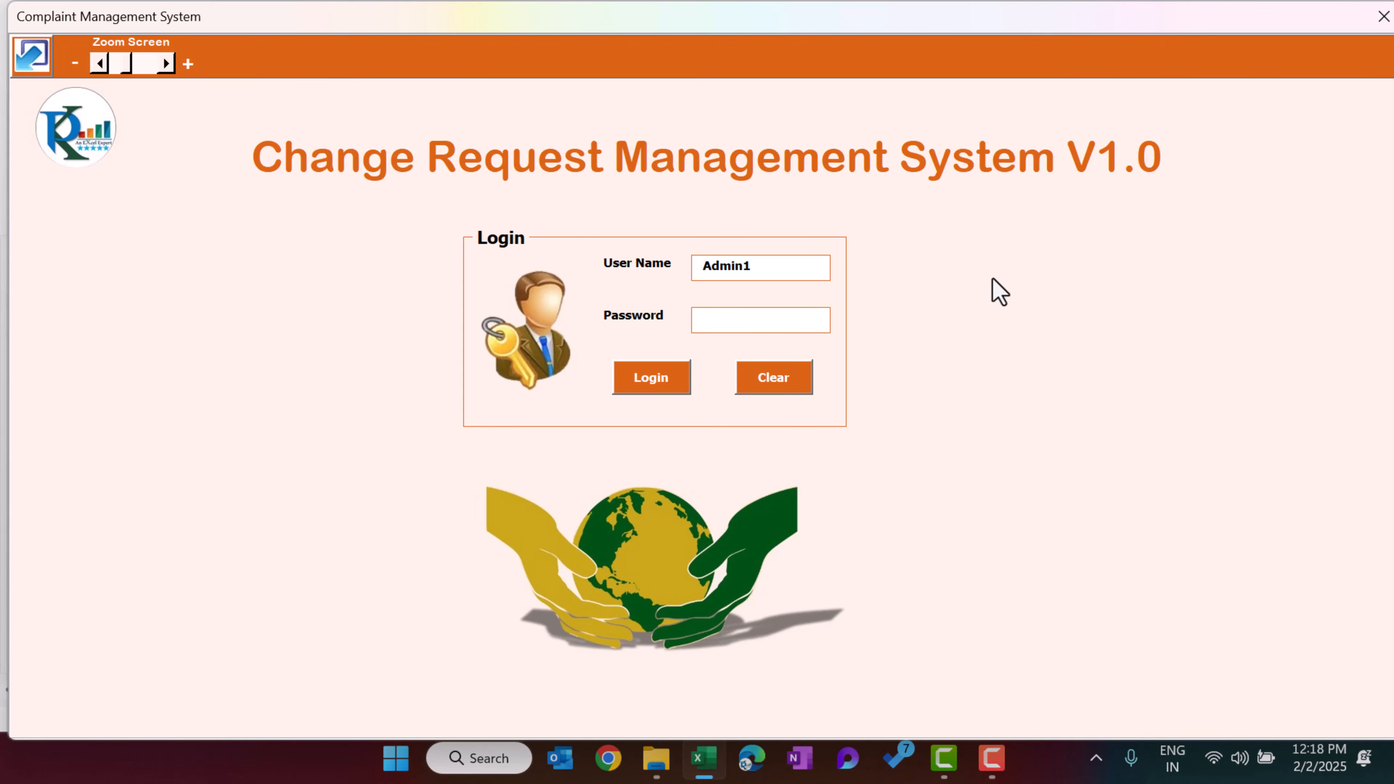
pyautogui.press('Tab')
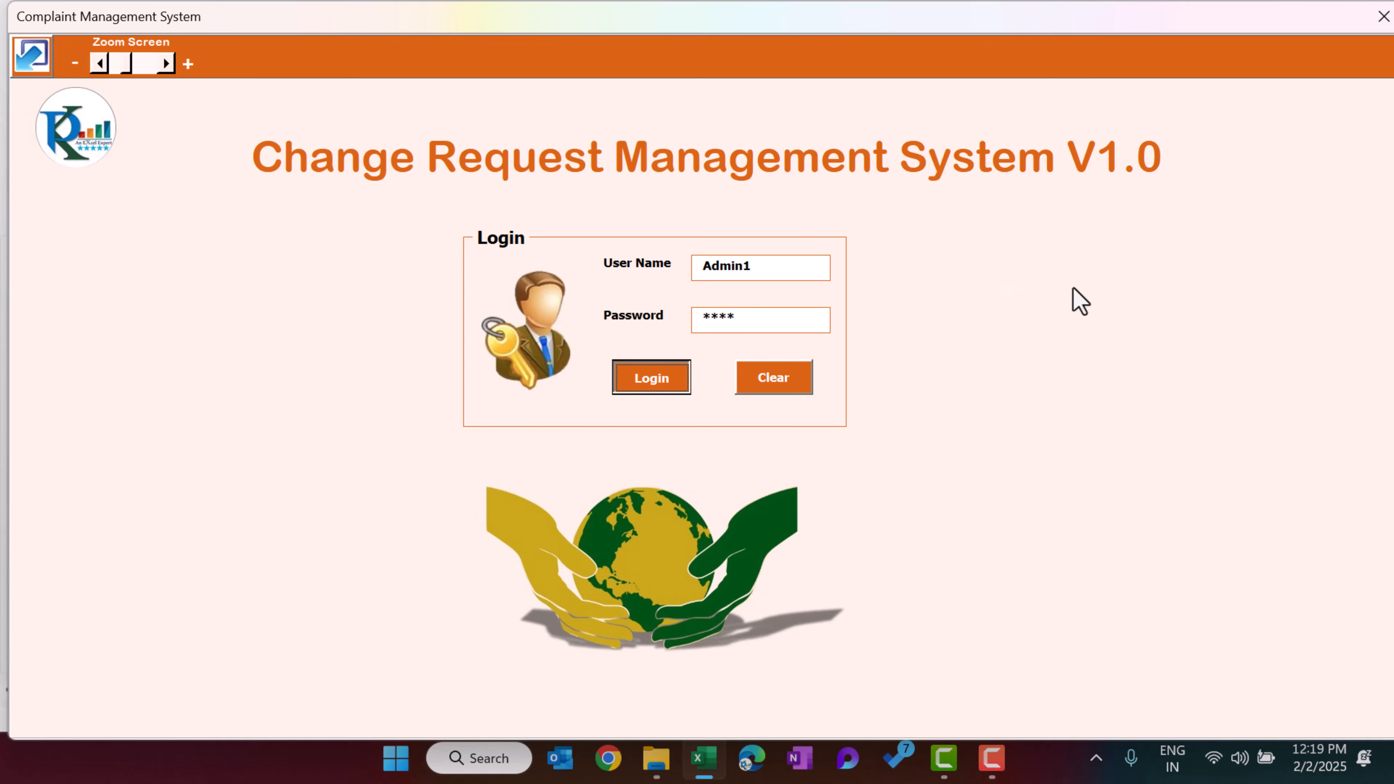
pyautogui.press('Return')
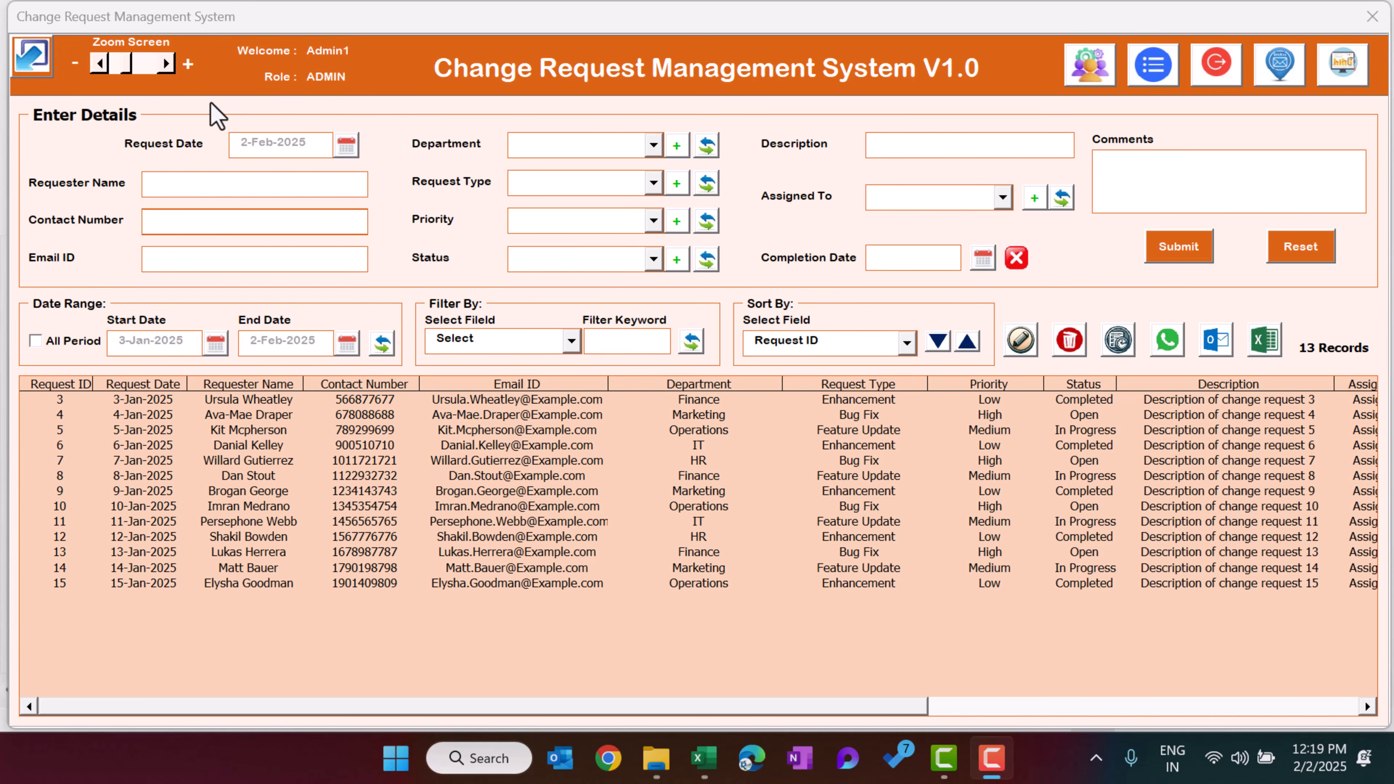
# Zoom the form in with the zoom screen control and then back out to about 101%
pyautogui.click(41, 62)
pyautogui.click(34, 657)
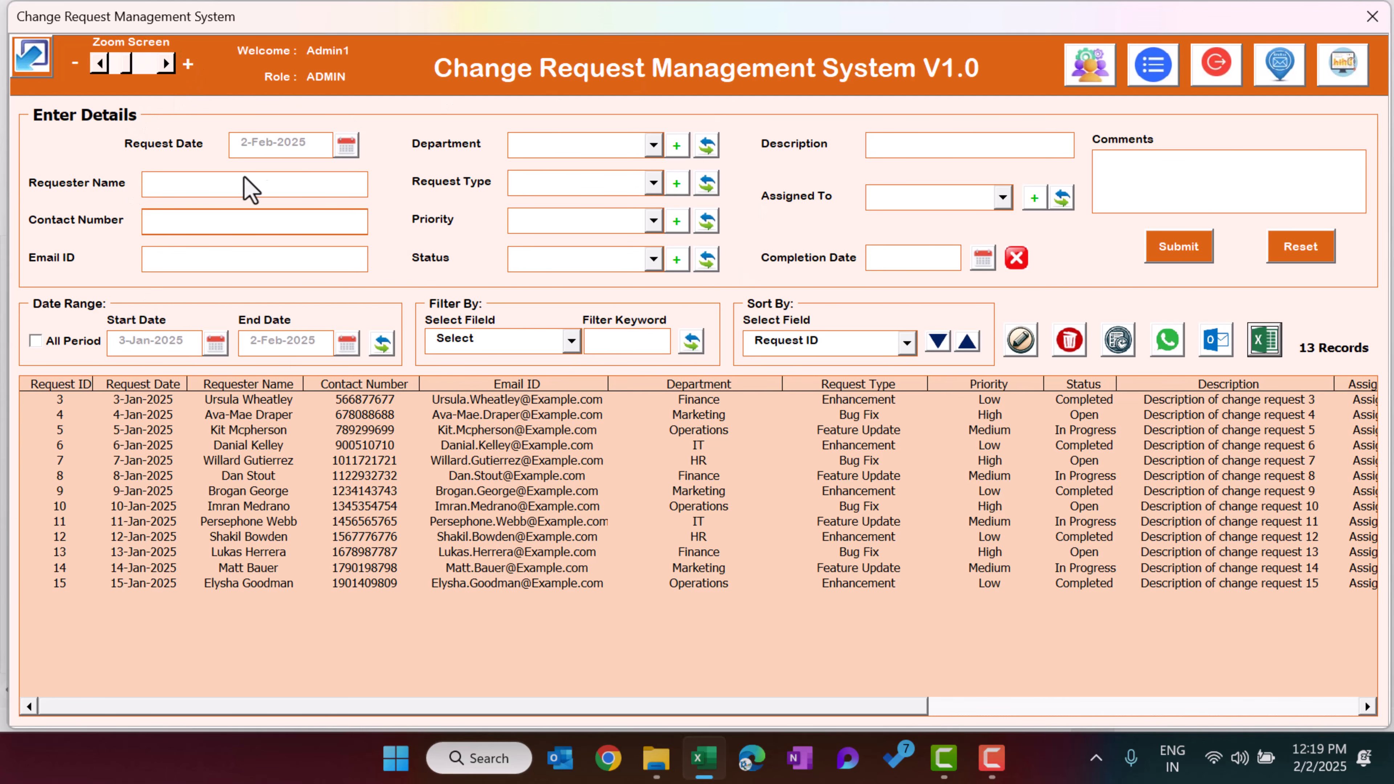
pyautogui.click(169, 64)
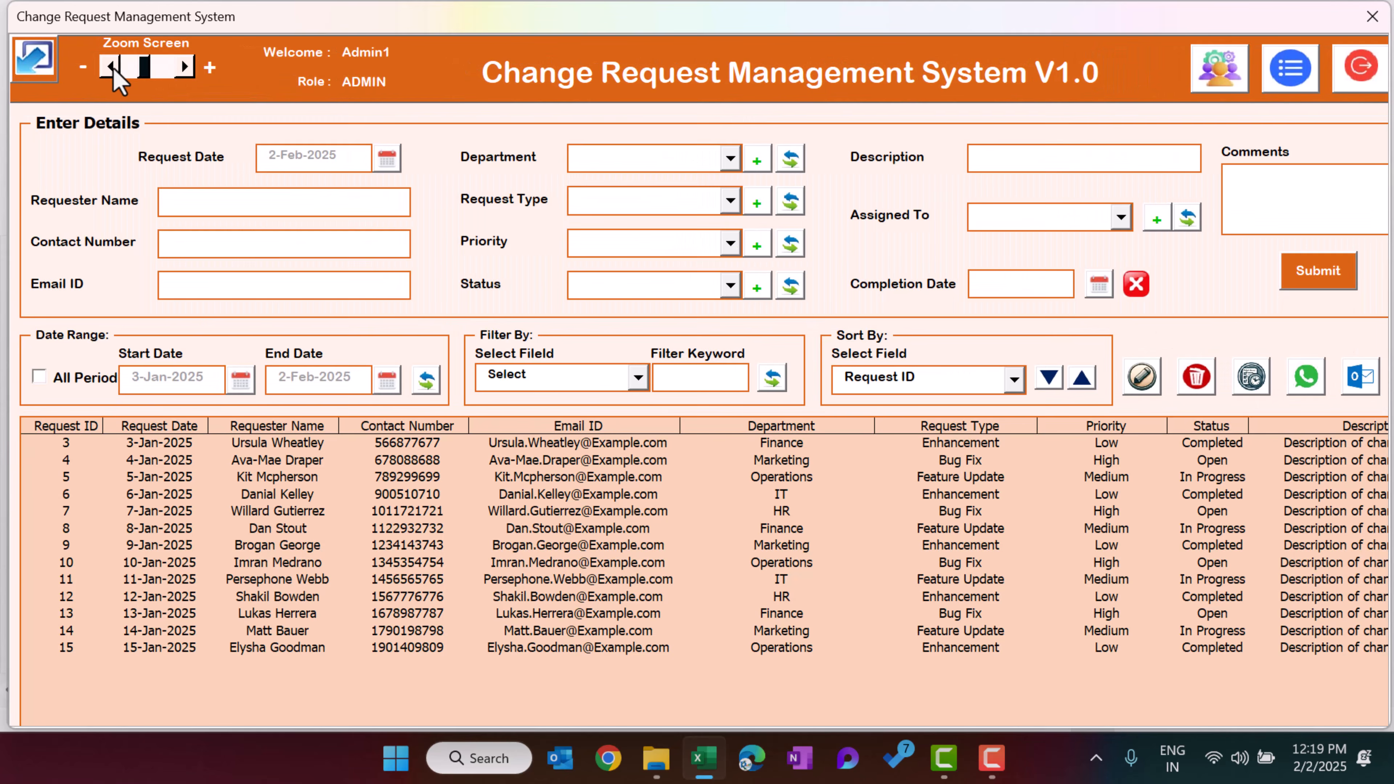
pyautogui.click(113, 66)
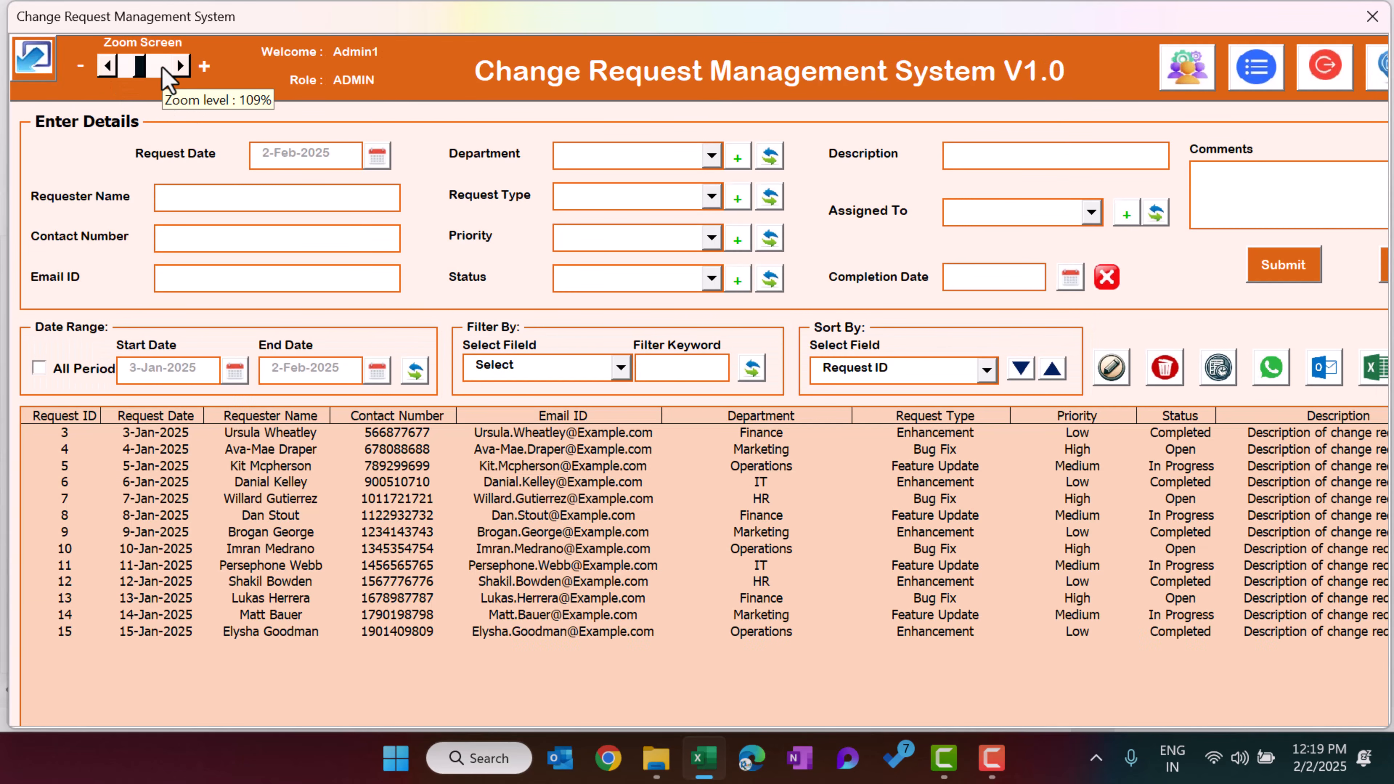
pyautogui.click(106, 67)
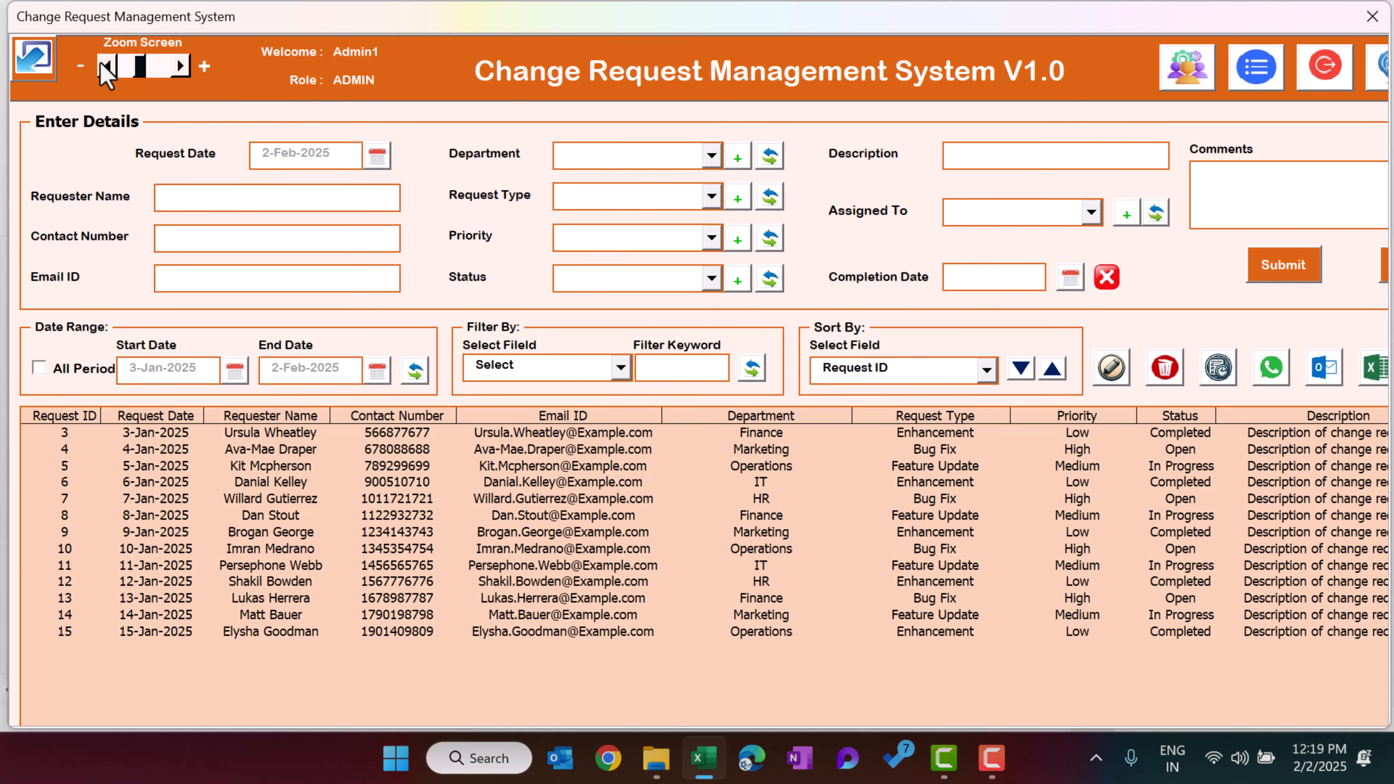
pyautogui.click(105, 67)
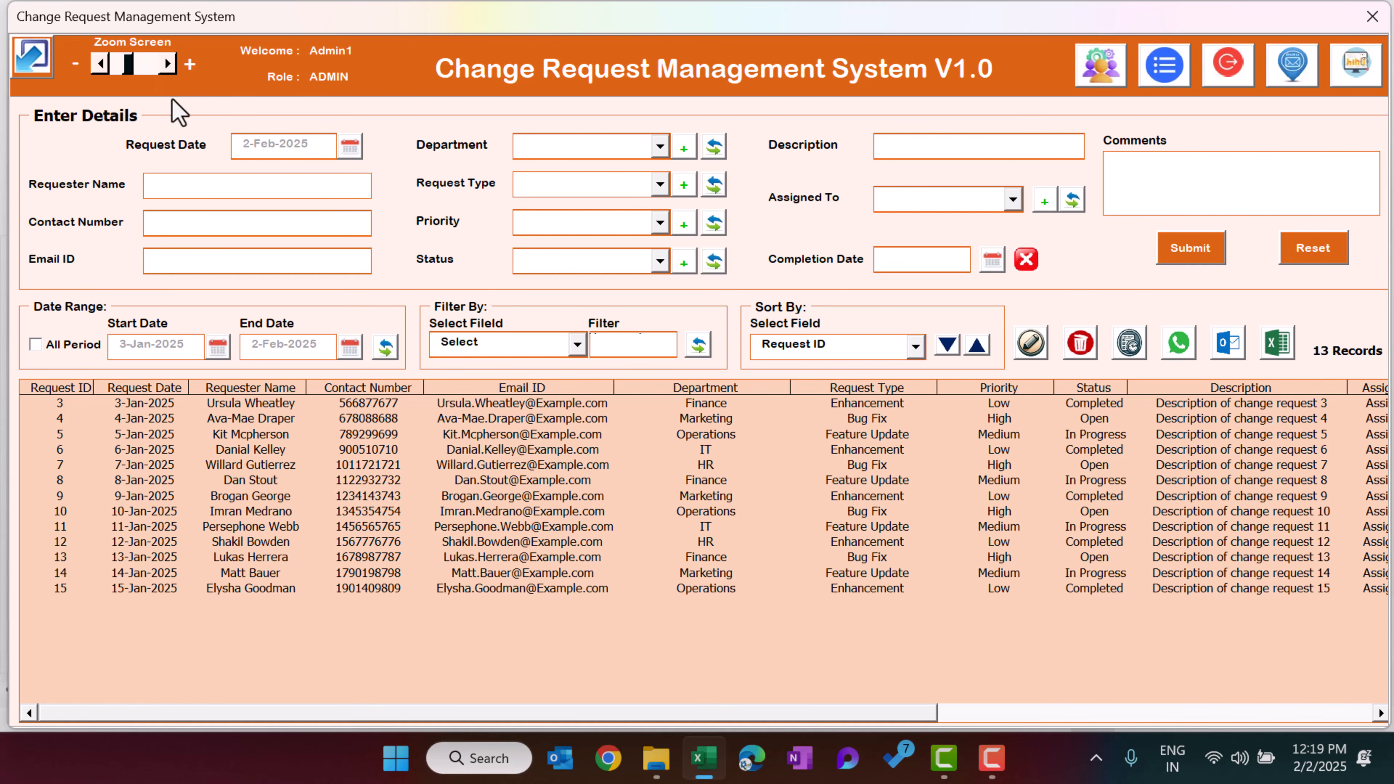
pyautogui.click(105, 65)
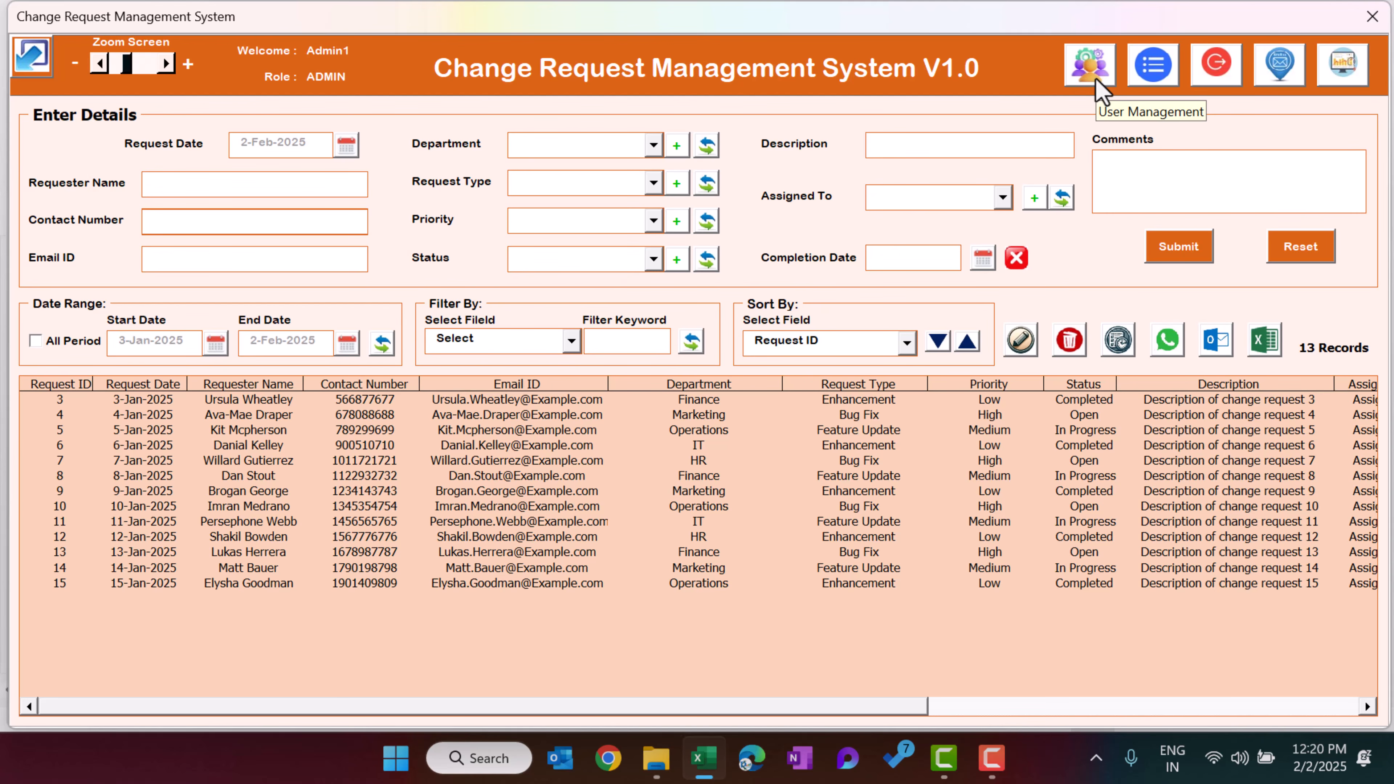
# Open User Management and add a new user PK with a password and the ADMIN role
pyautogui.click(1090, 67)
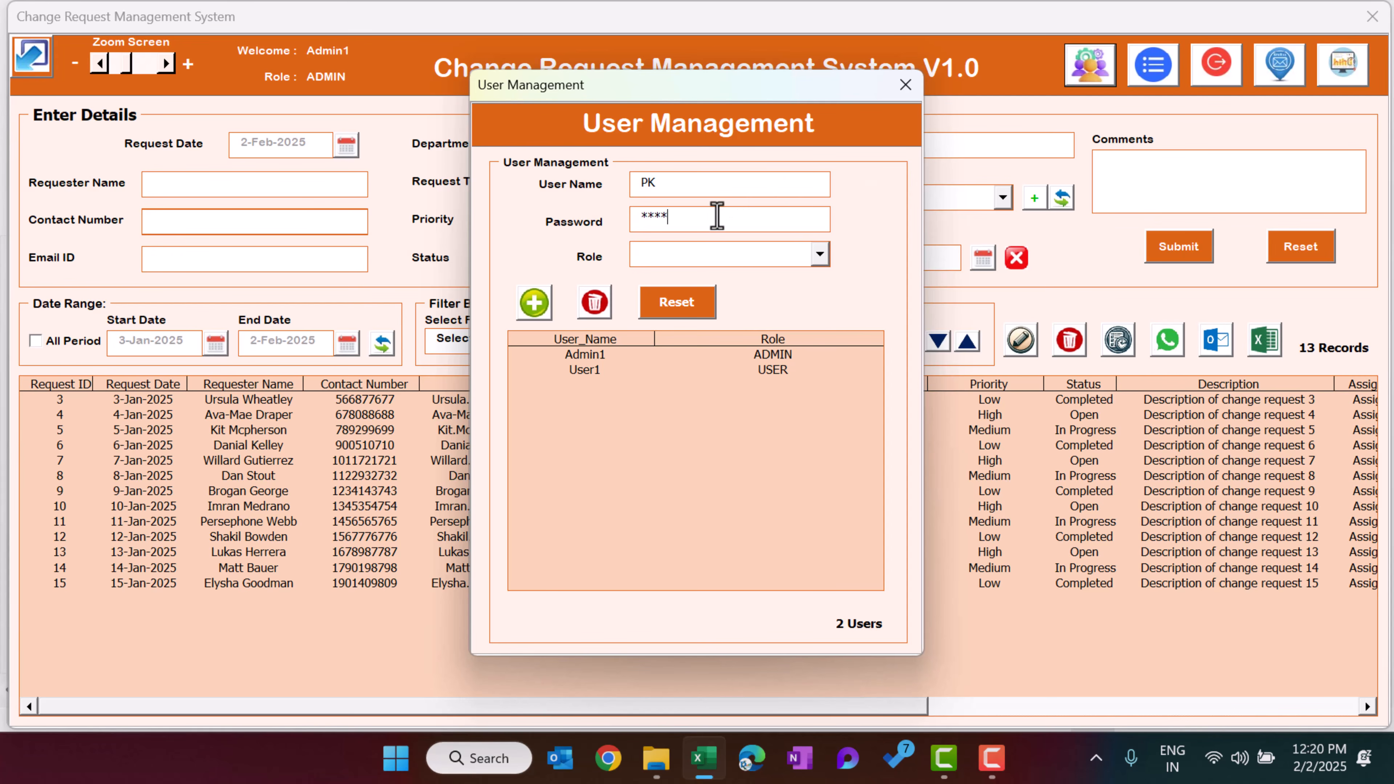
pyautogui.click(697, 255)
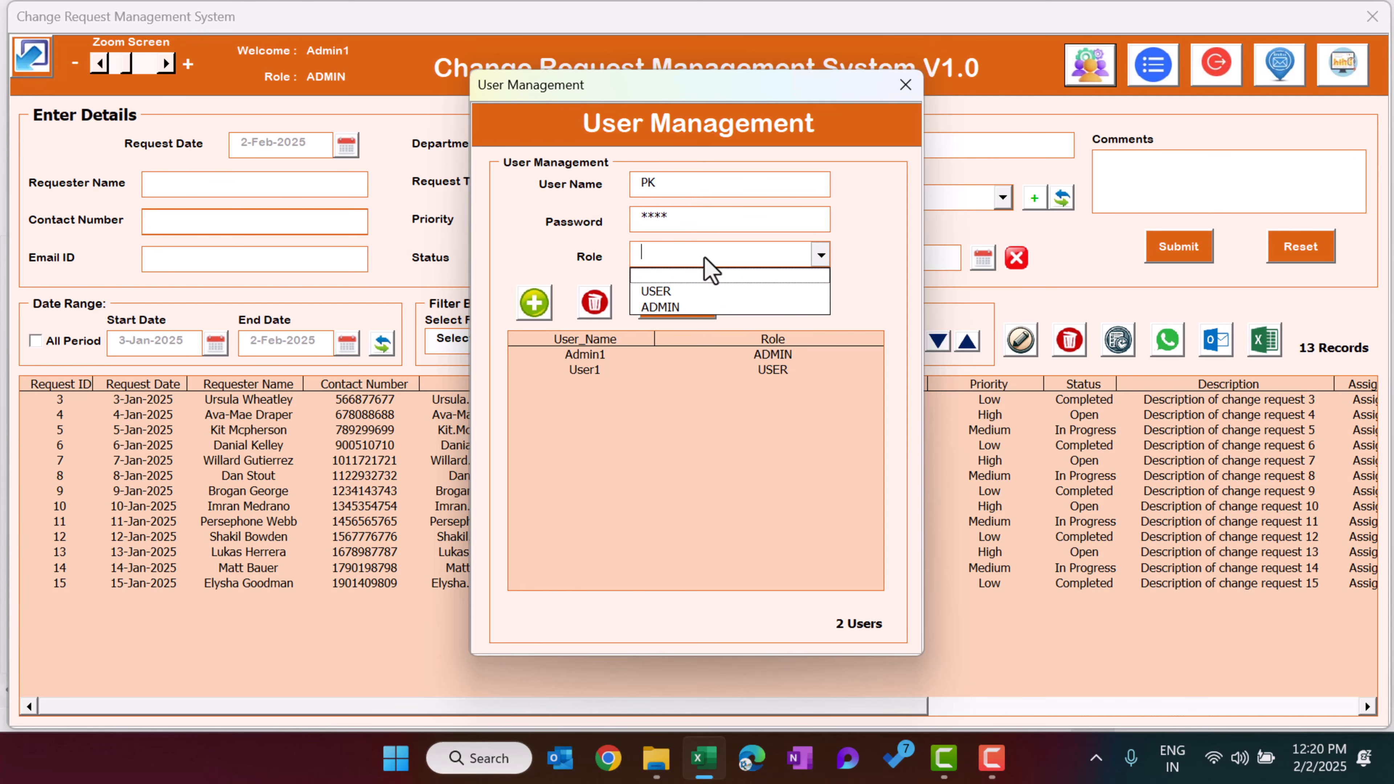
pyautogui.click(690, 309)
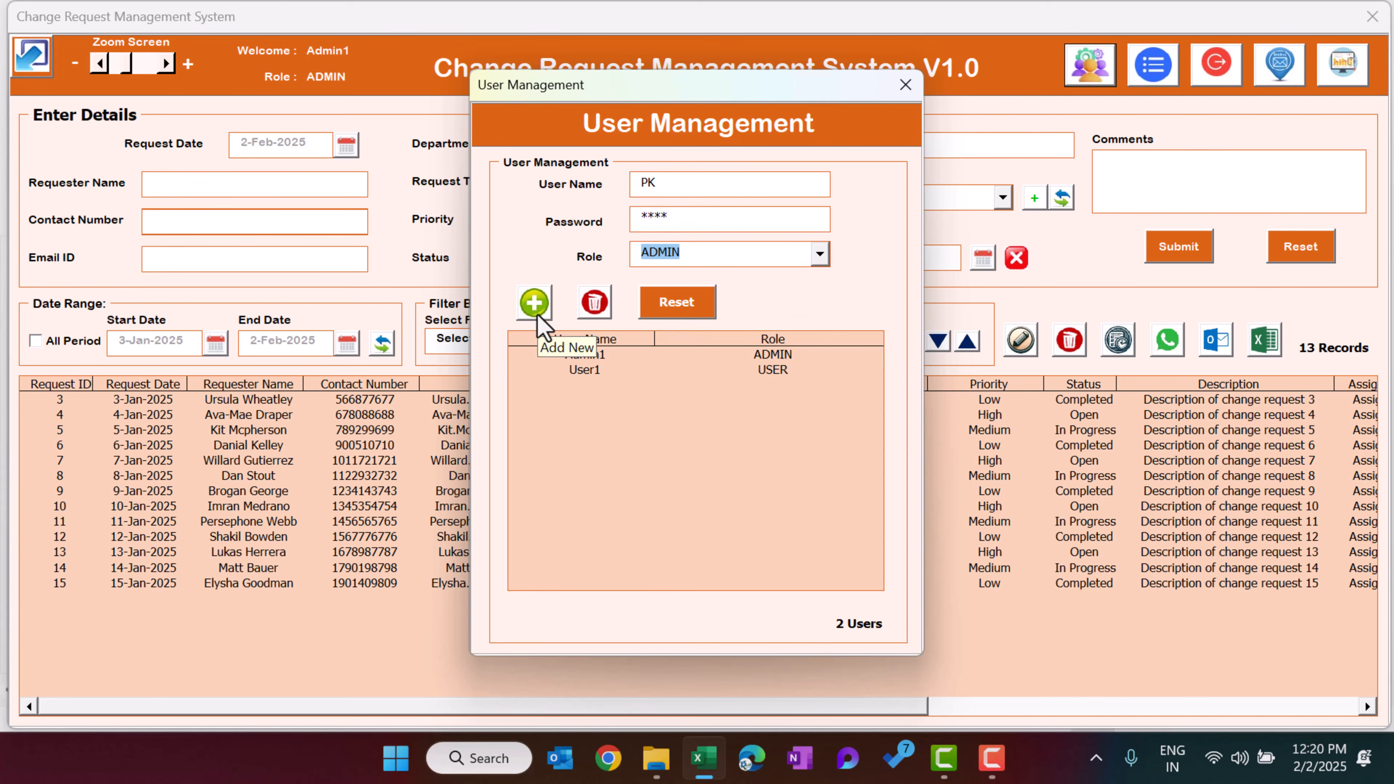
pyautogui.click(535, 303)
pyautogui.click(786, 458)
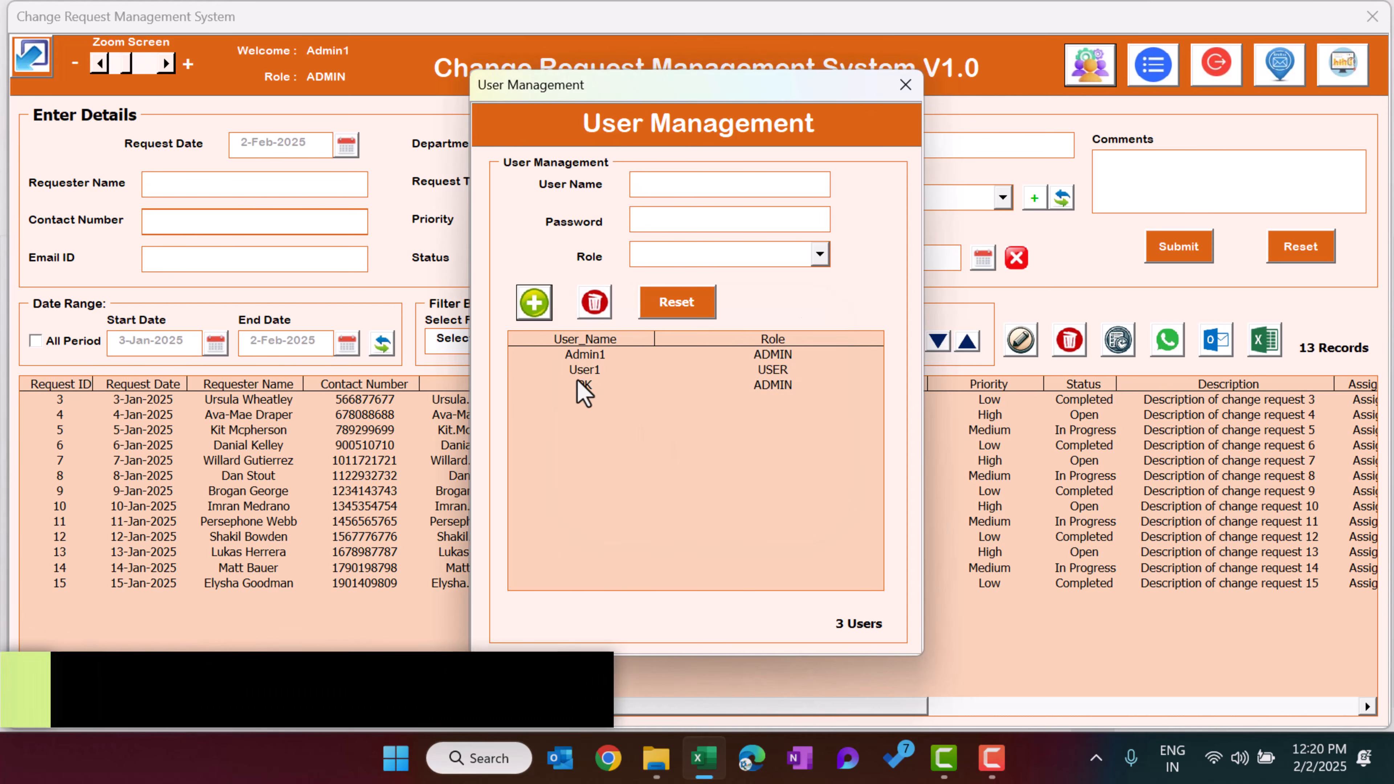
# Load user PK, change its role to USER, save the update and close User Management
pyautogui.click(581, 387)
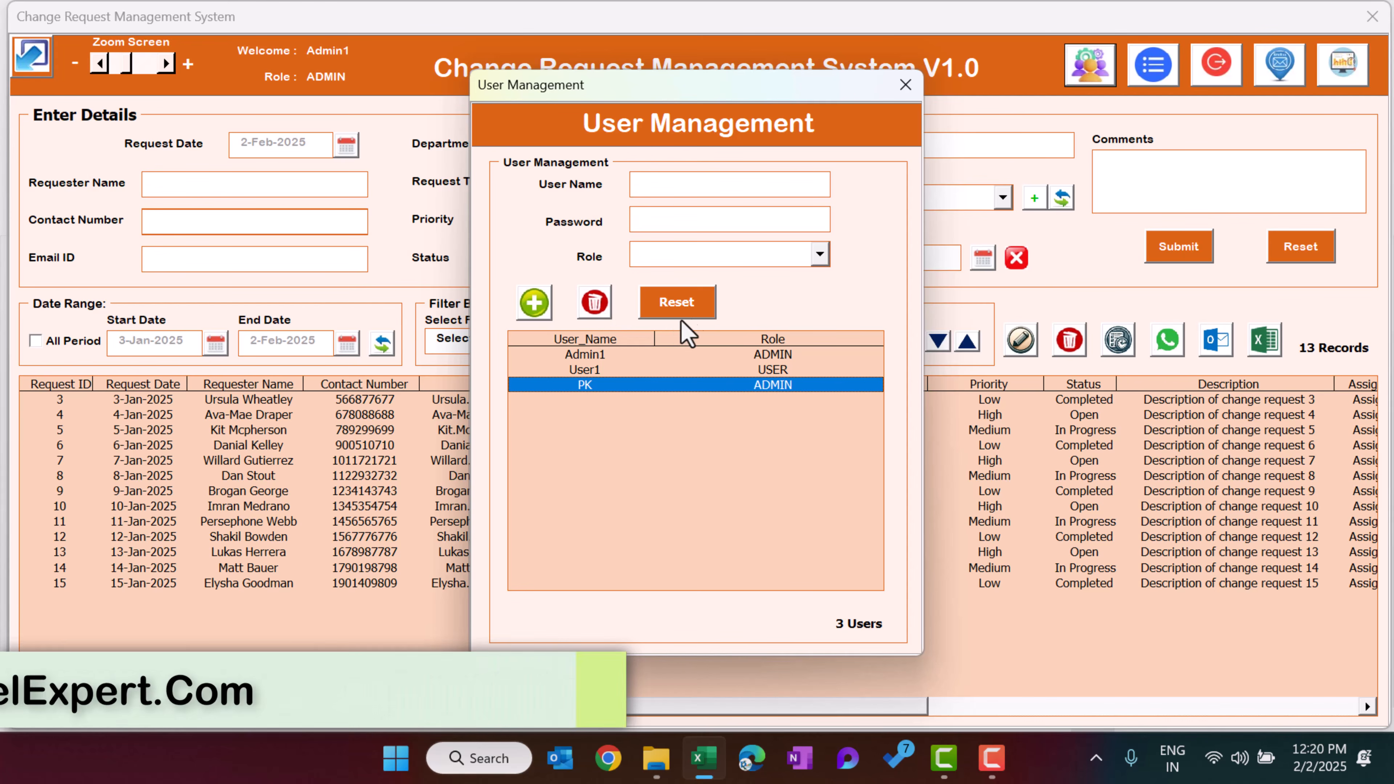
pyautogui.doubleClick(722, 387)
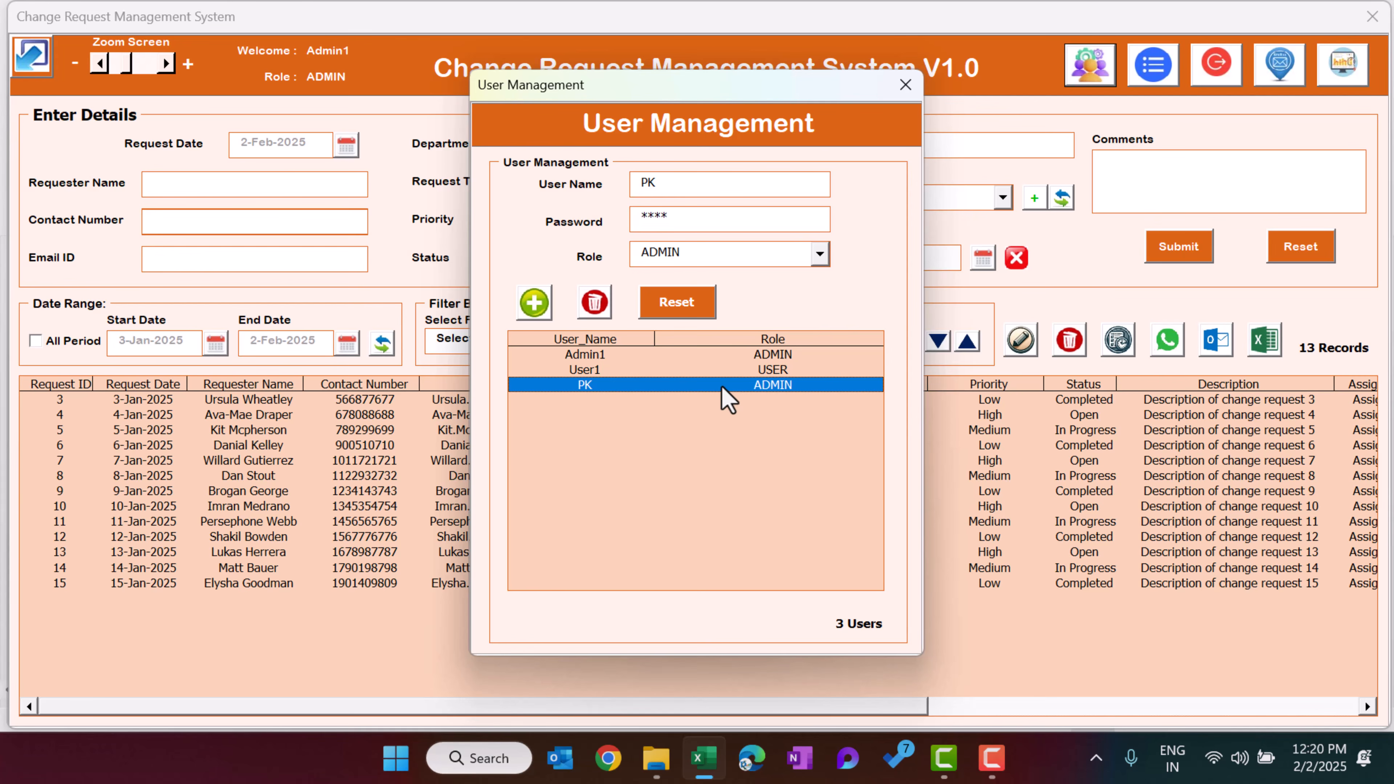
pyautogui.click(732, 261)
pyautogui.click(727, 287)
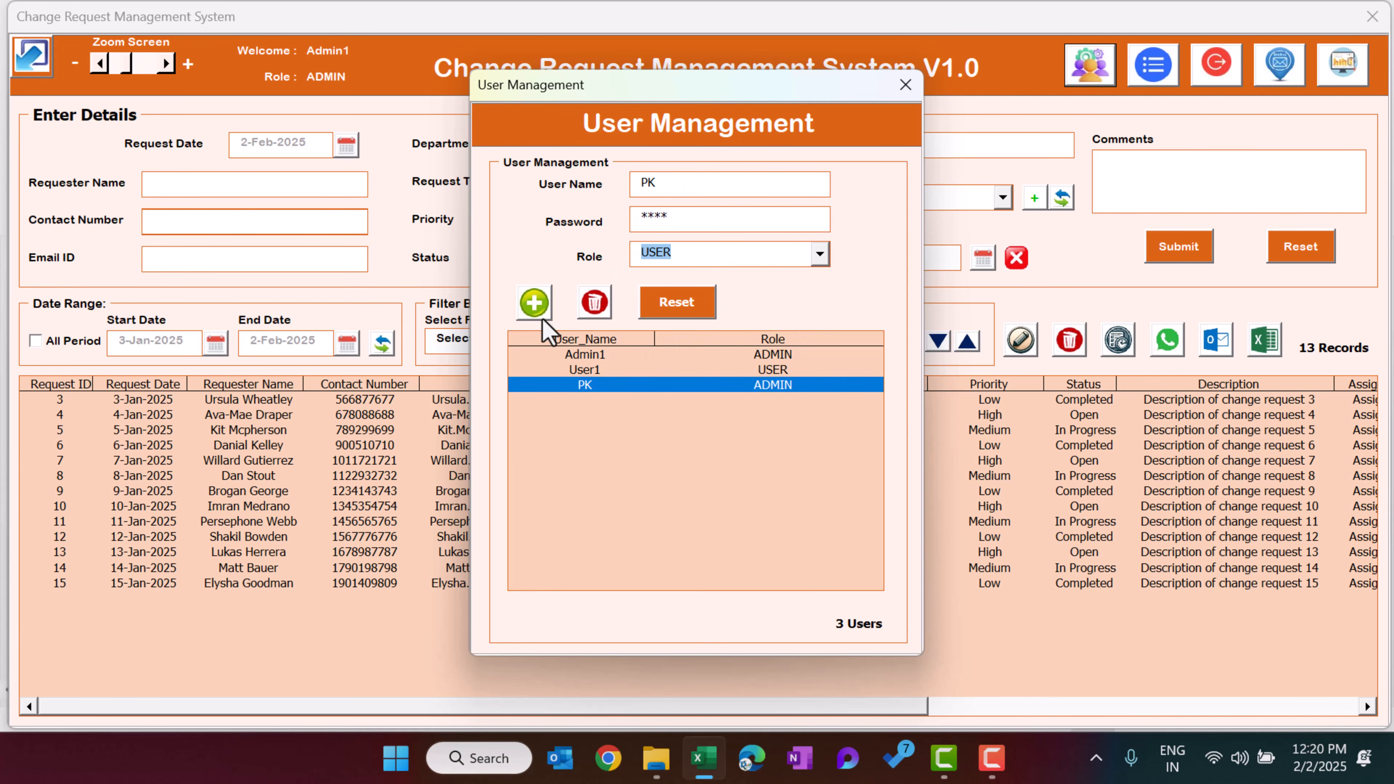
pyautogui.click(533, 302)
pyautogui.click(769, 466)
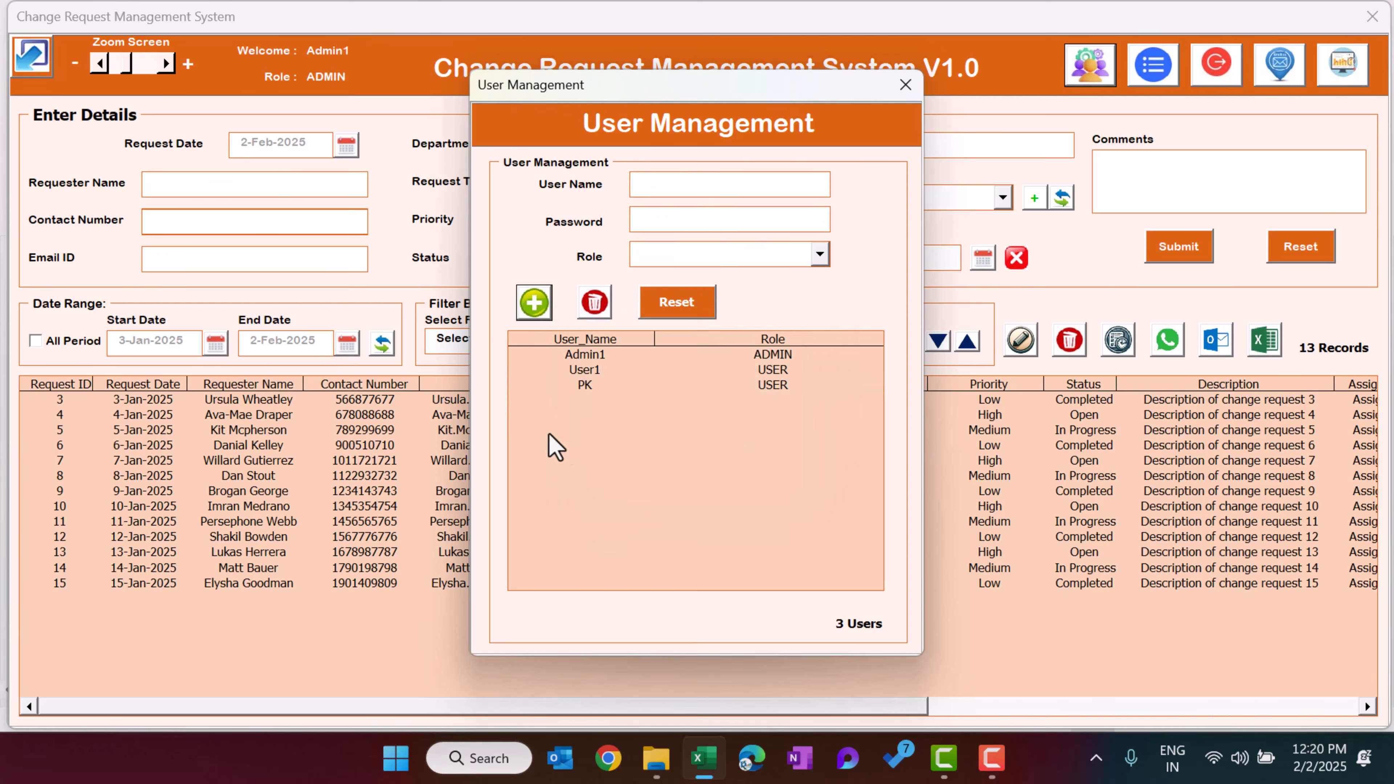
pyautogui.click(659, 389)
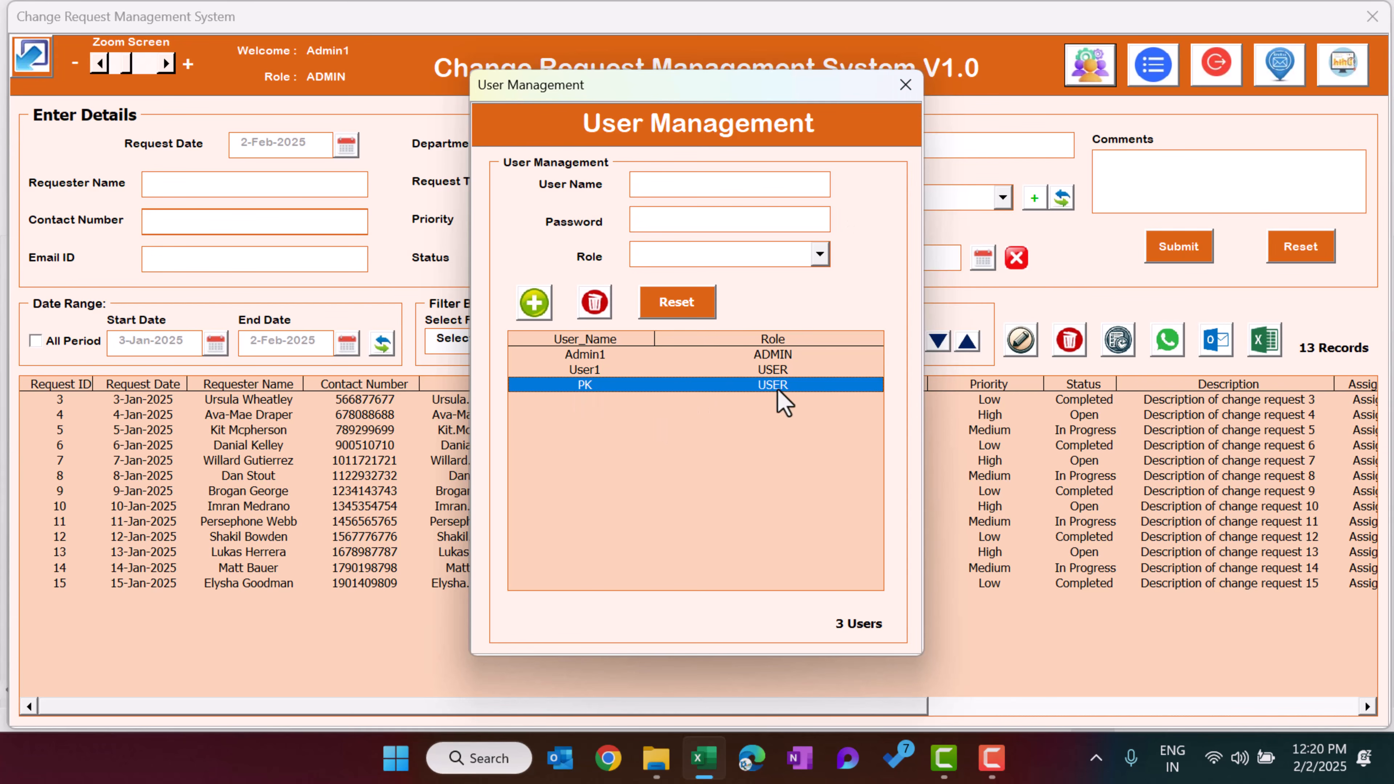
pyautogui.click(905, 88)
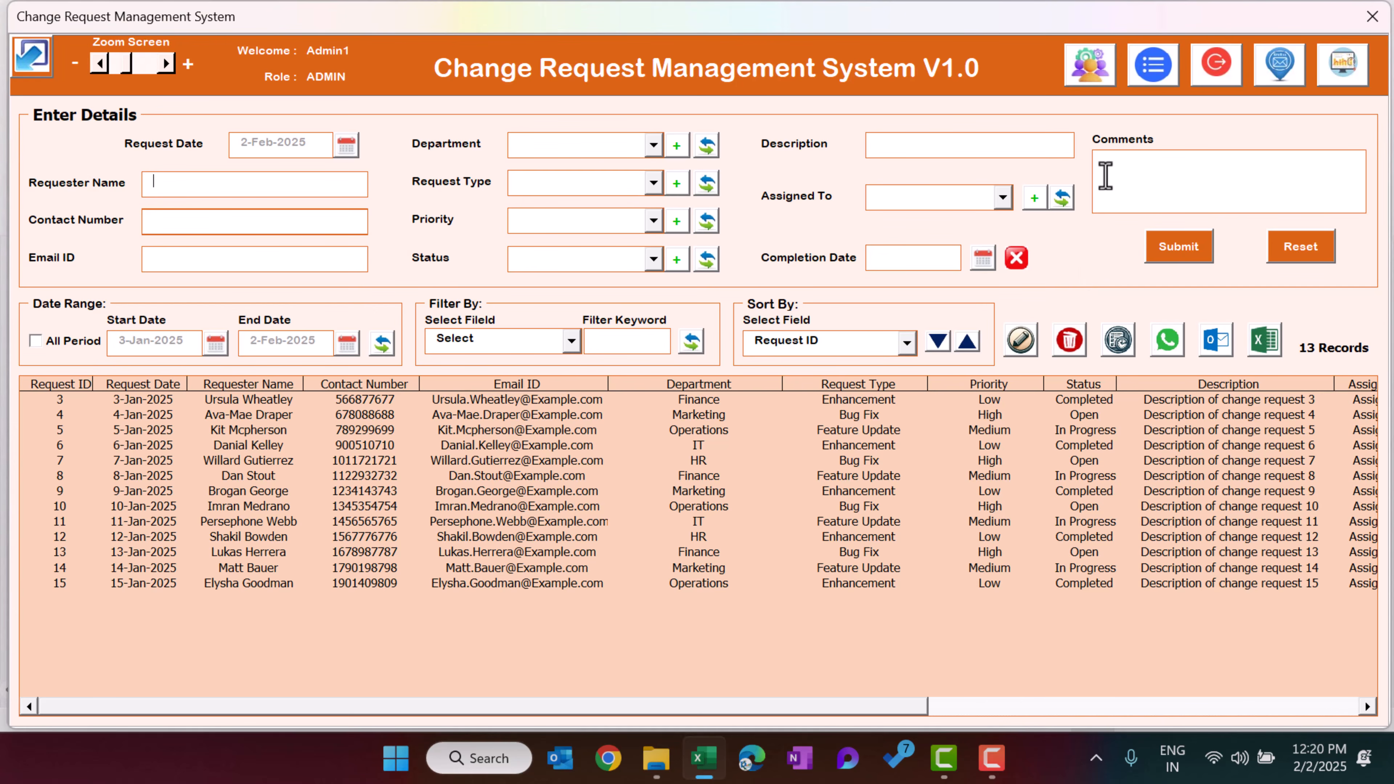
# Open the dropdown list manager and add the item New to the Department list
pyautogui.click(1162, 84)
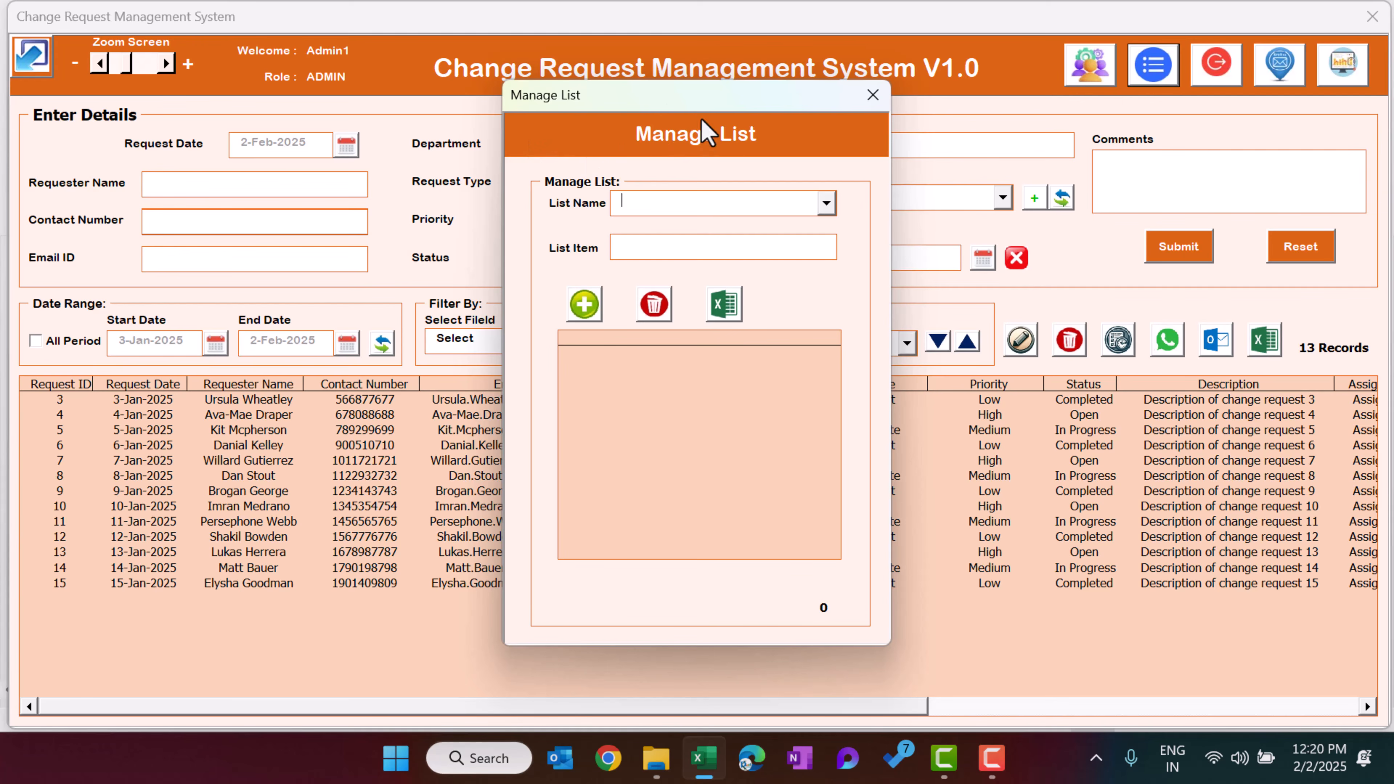
pyautogui.click(692, 211)
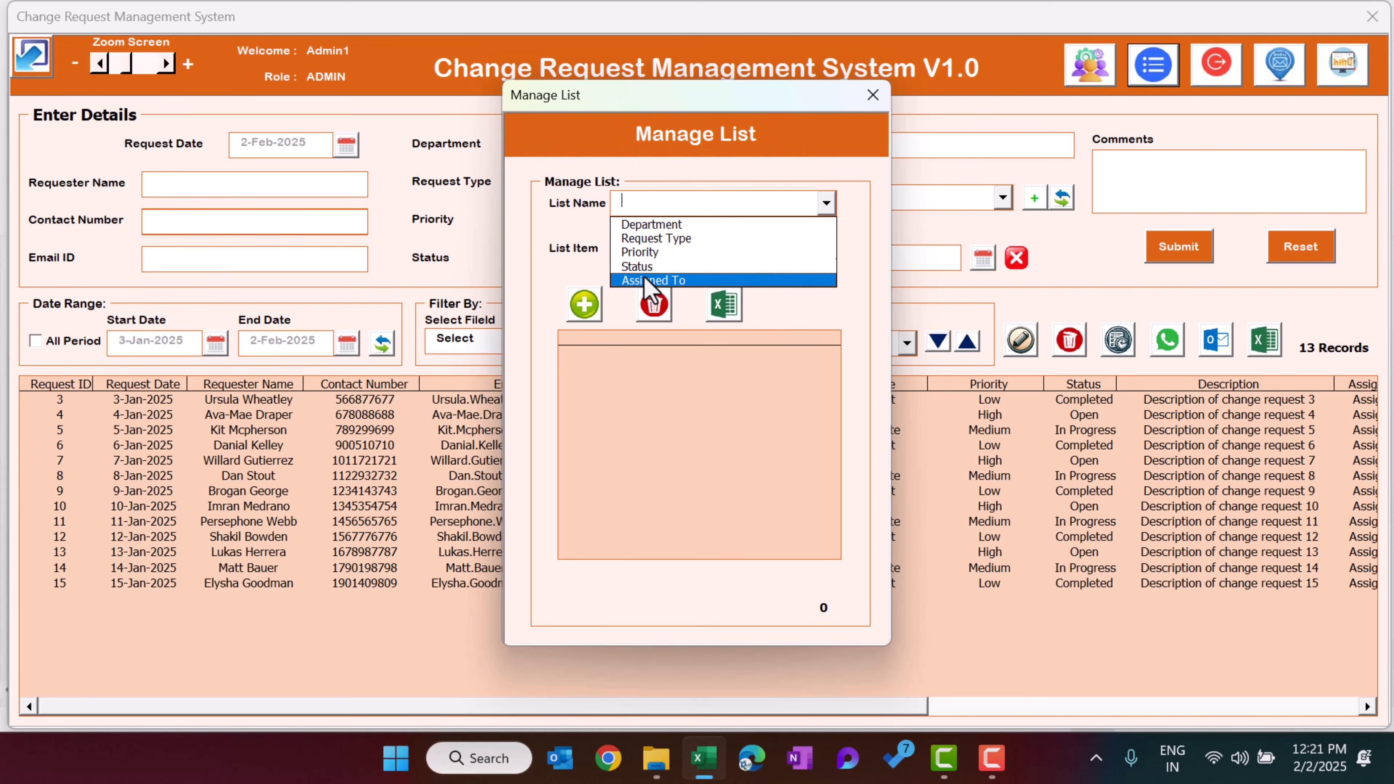
pyautogui.click(665, 227)
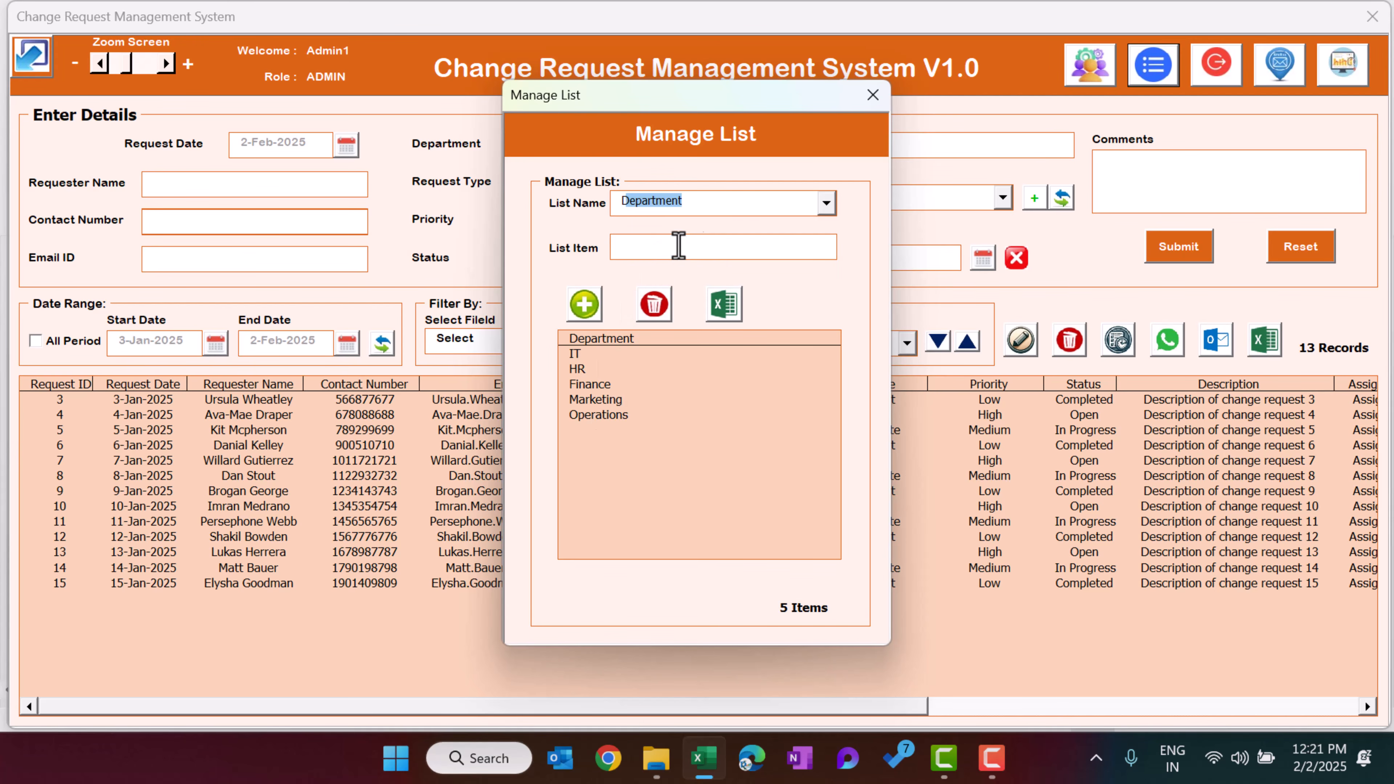
pyautogui.click(720, 245)
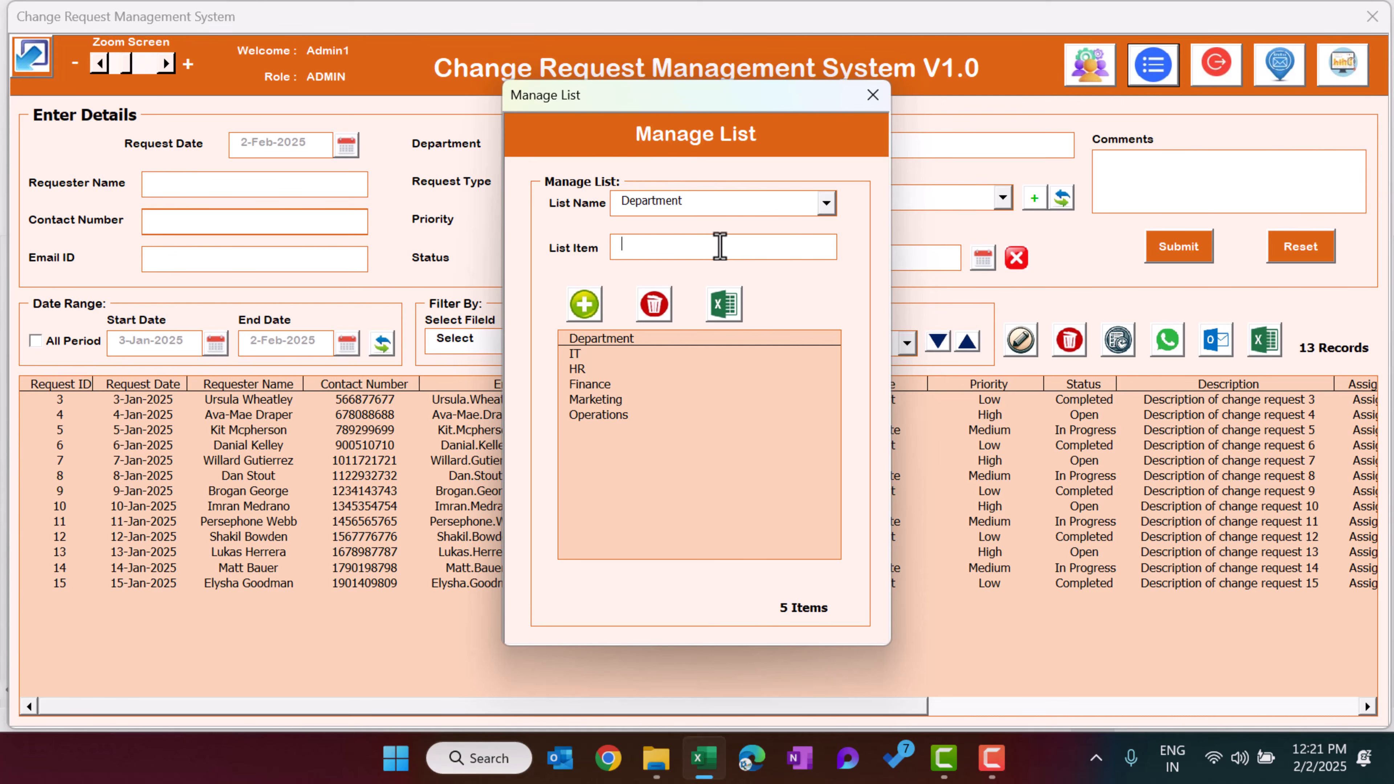
pyautogui.click(585, 304)
pyautogui.click(705, 459)
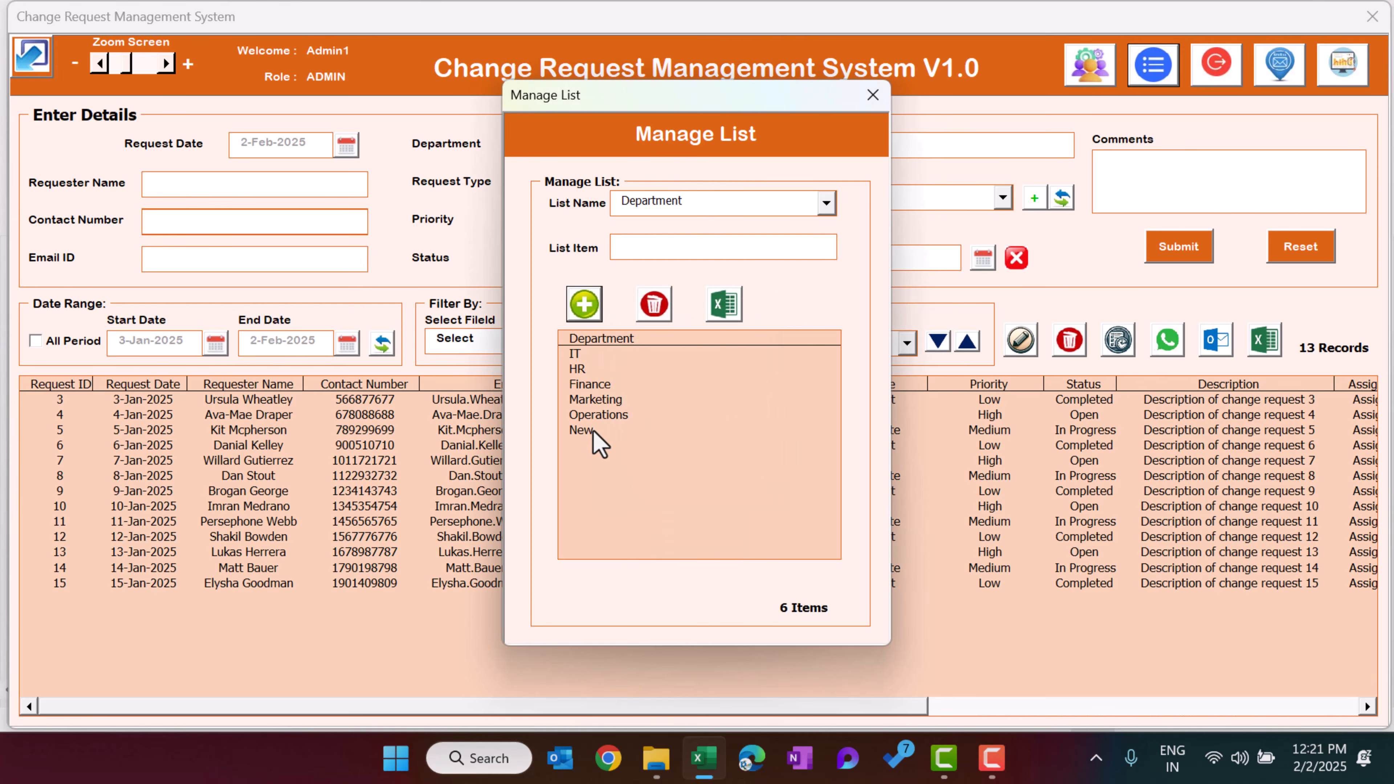
# Delete the New item from the Department list
pyautogui.click(596, 434)
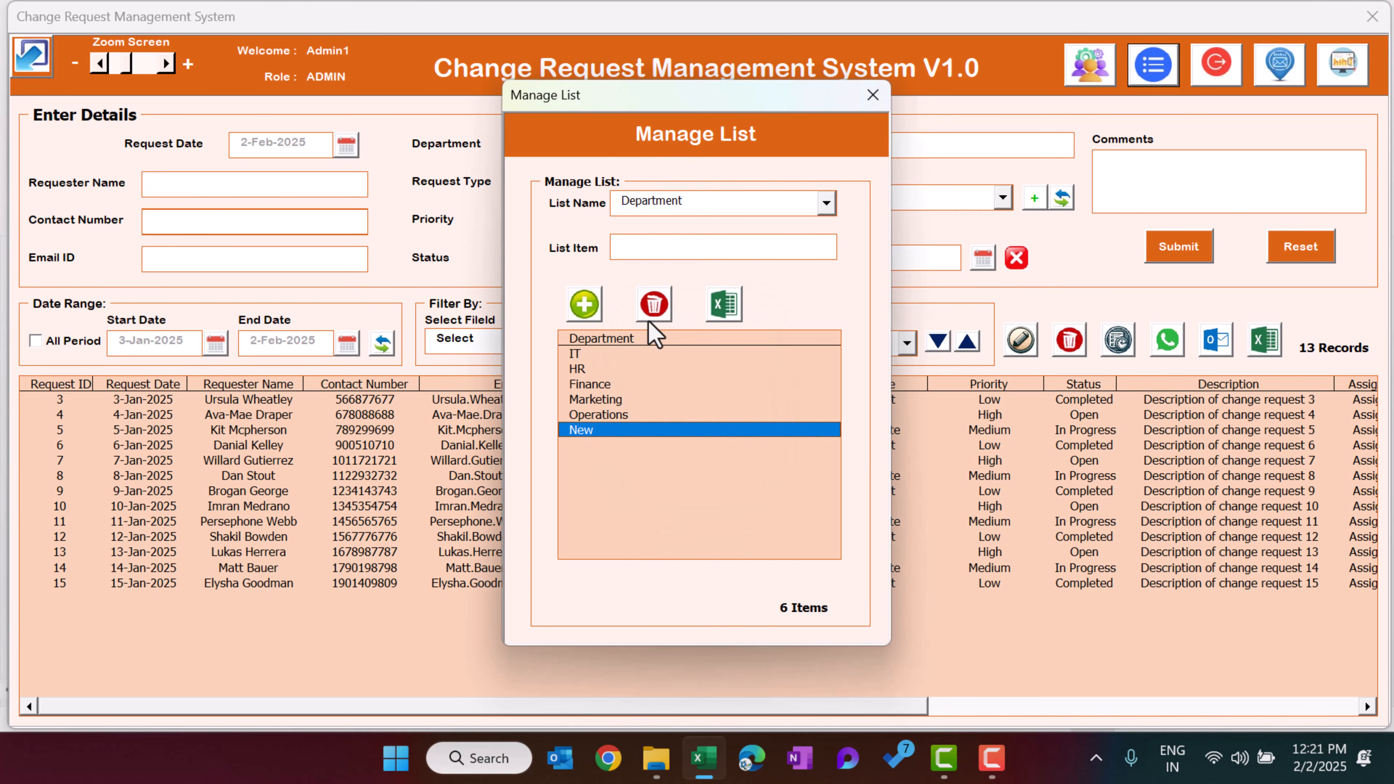
pyautogui.click(653, 303)
pyautogui.click(725, 456)
pyautogui.click(731, 207)
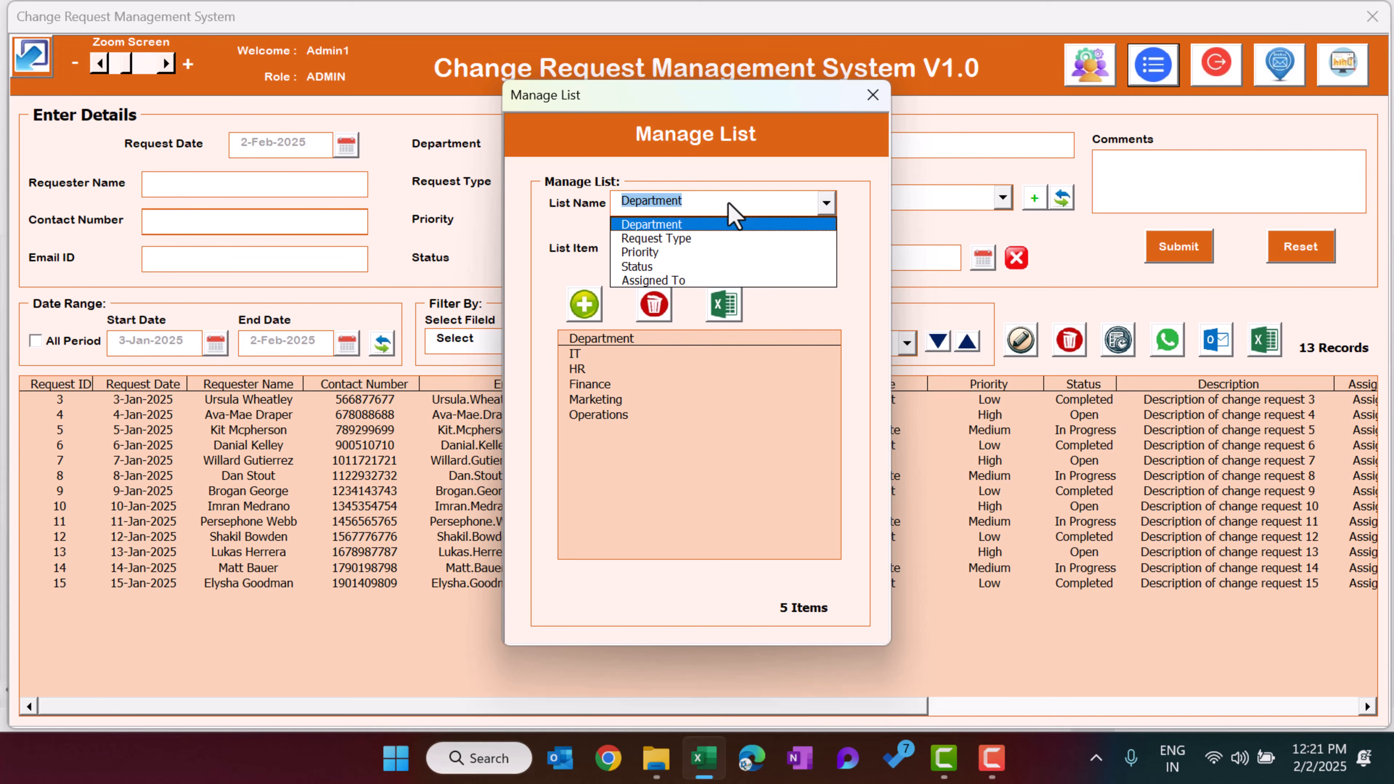
pyautogui.click(851, 144)
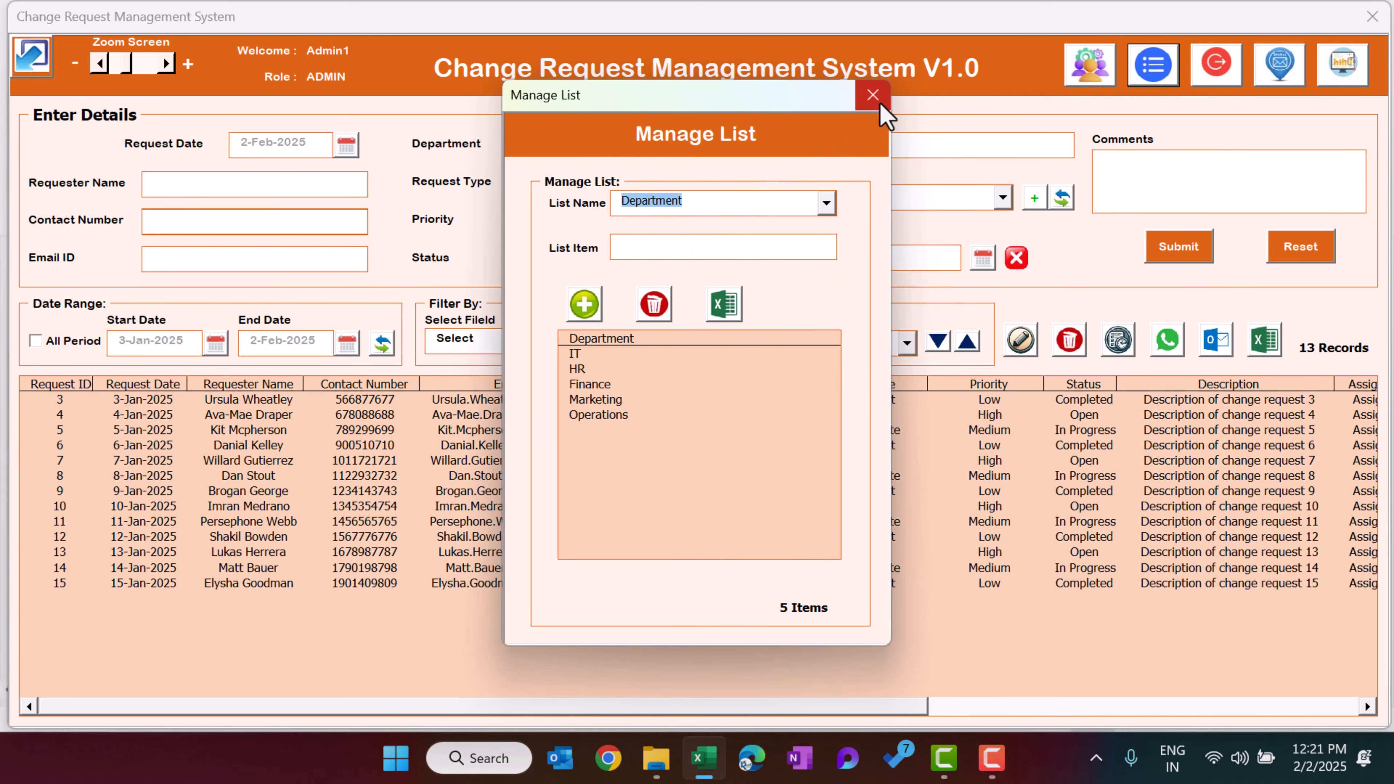
# Close the list manager and open the Email Us contact message, then dismiss it
pyautogui.click(874, 95)
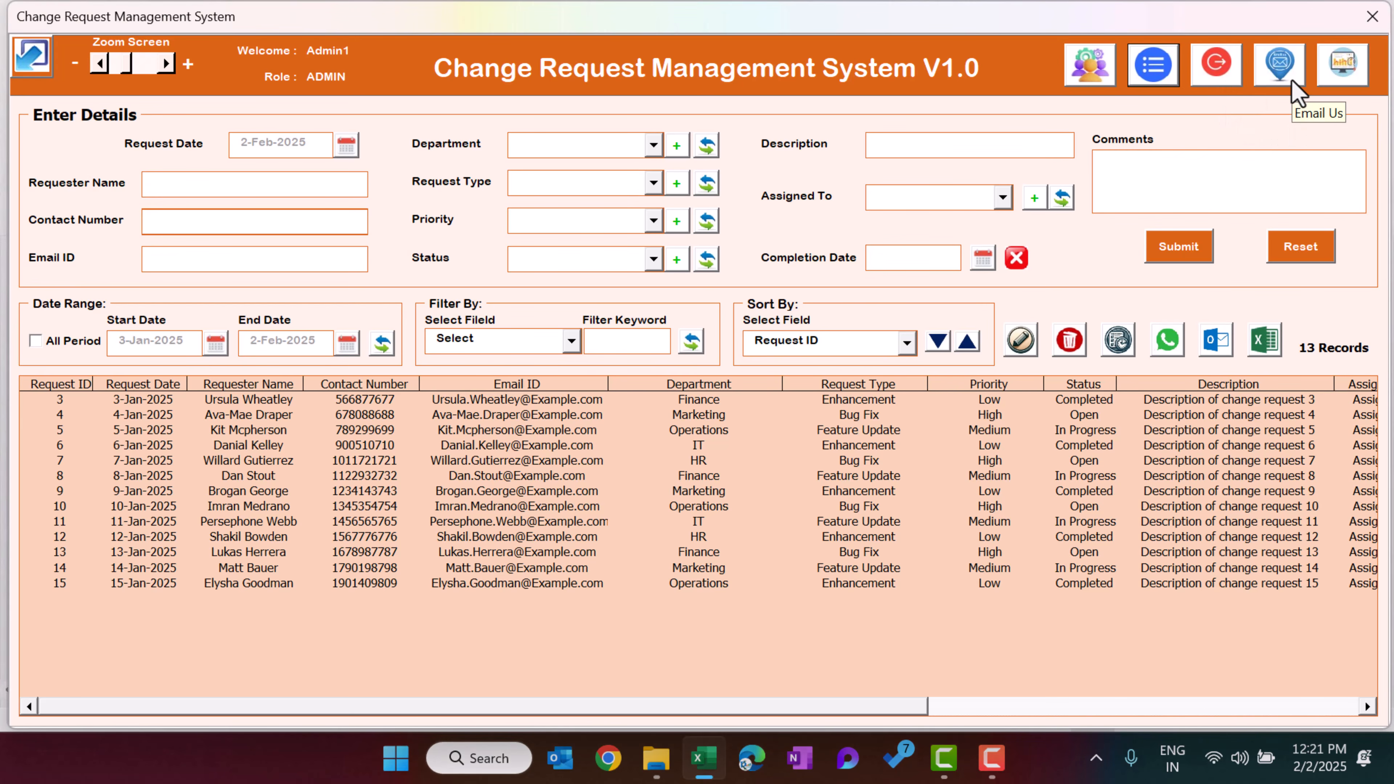
pyautogui.click(1282, 70)
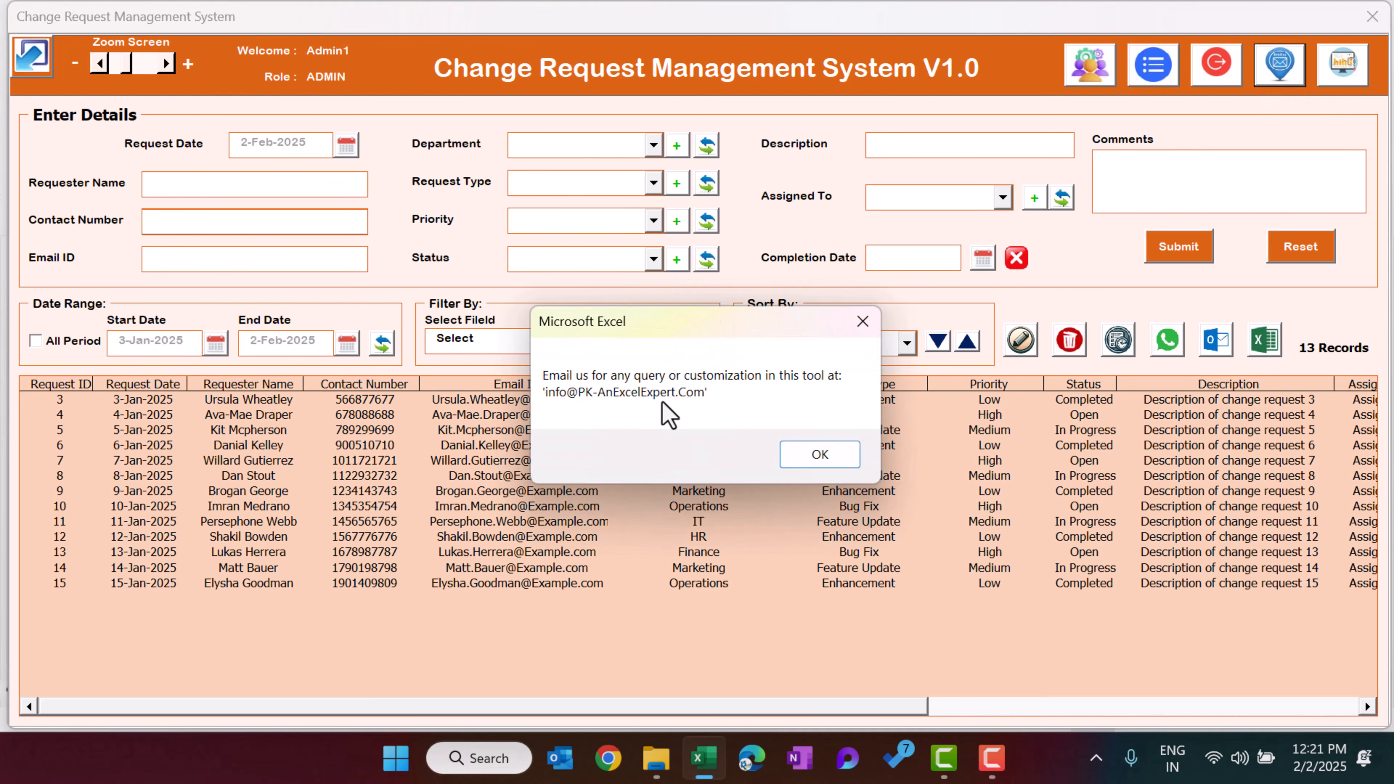
pyautogui.click(820, 455)
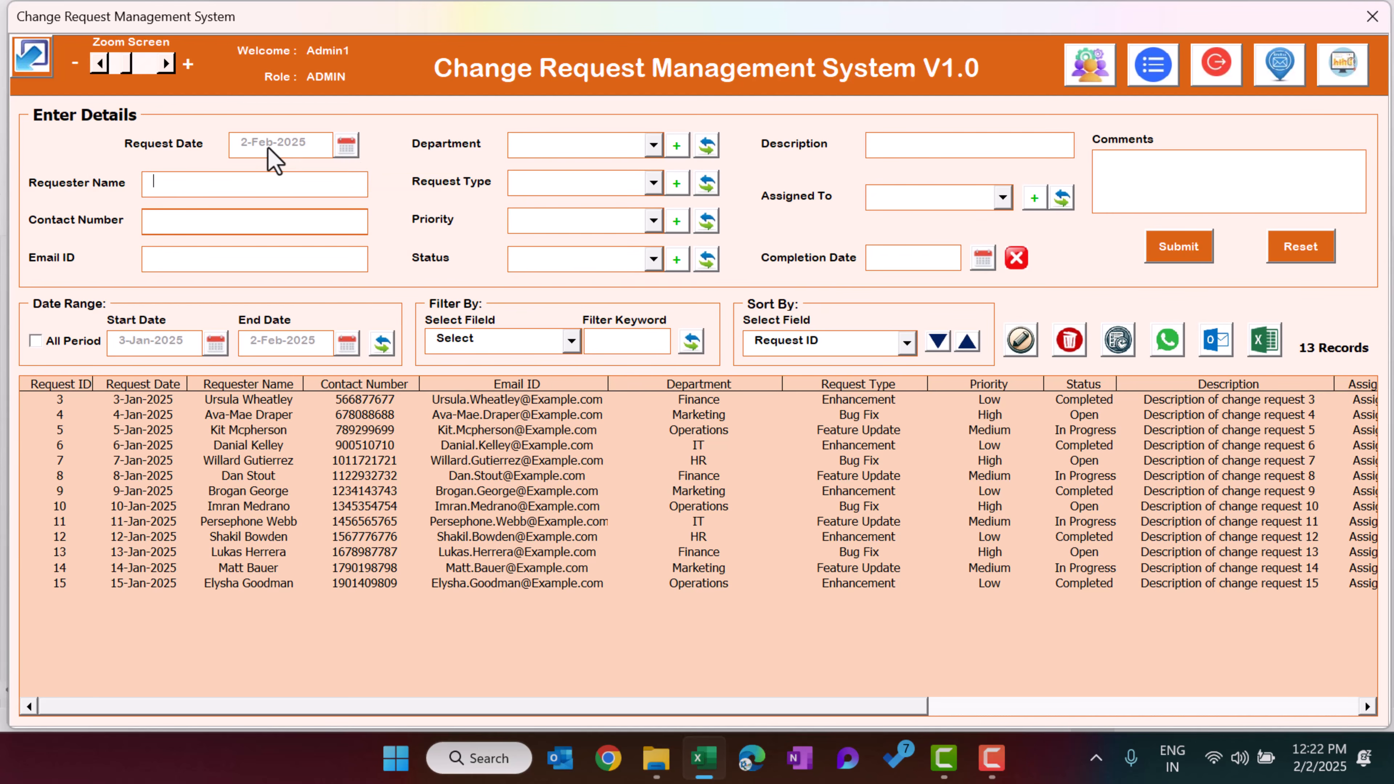
# Pick 3 February and then 2 February 2025 as the request date from the calendar
pyautogui.click(346, 145)
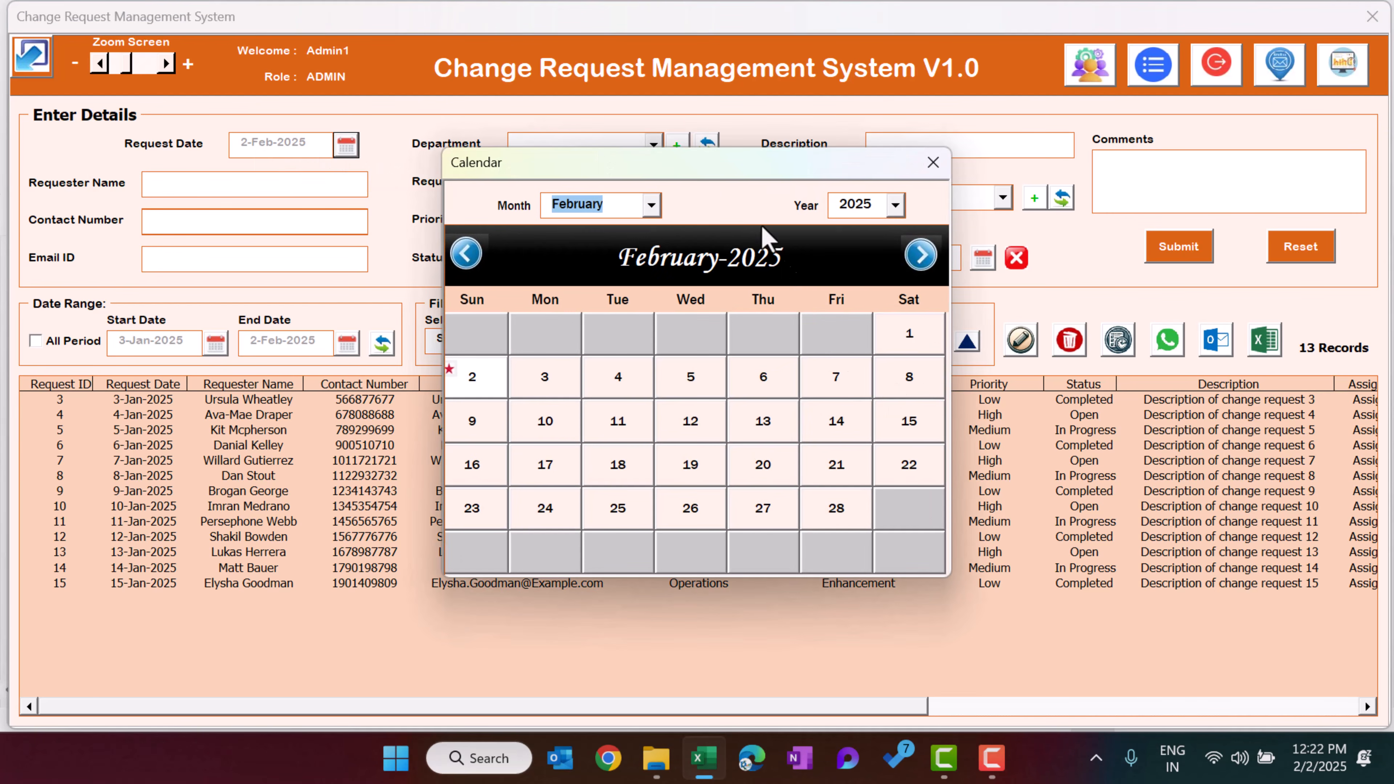
pyautogui.click(548, 385)
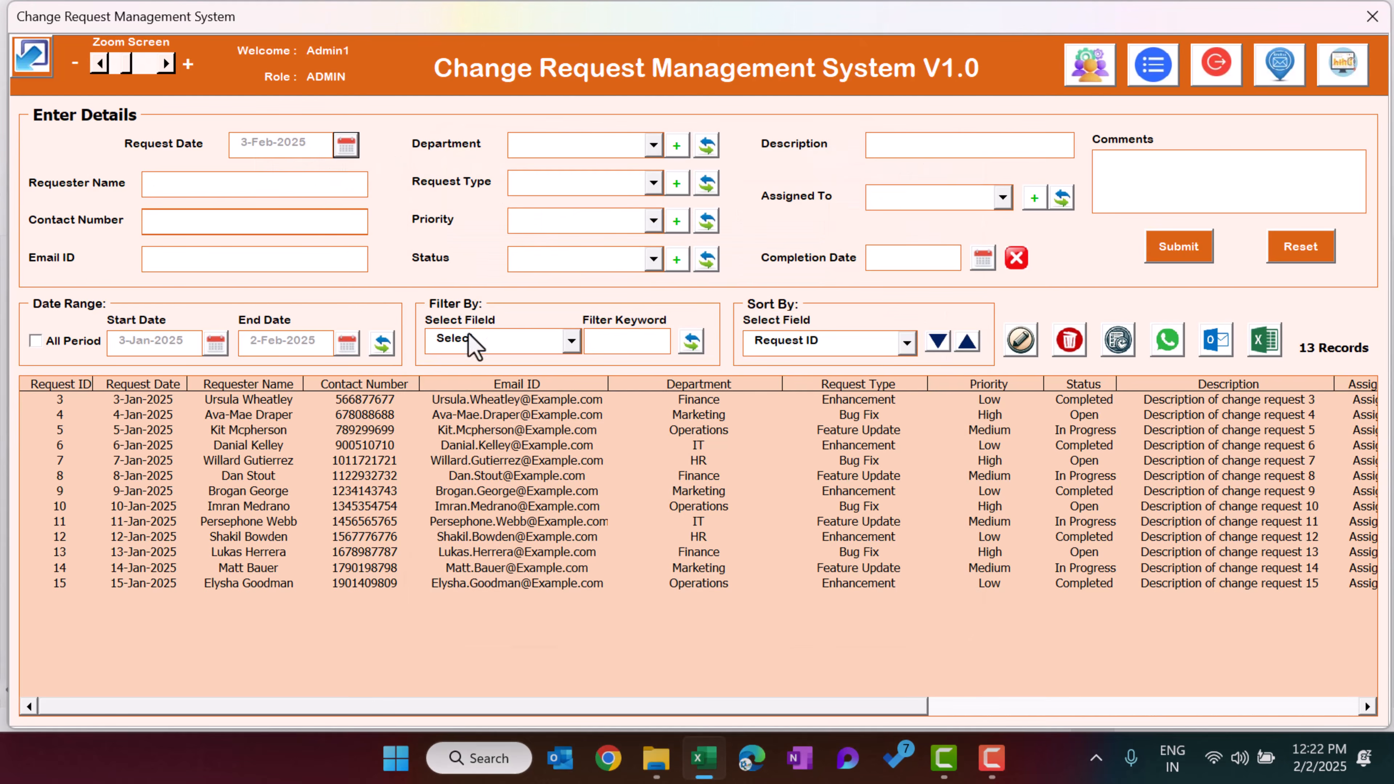
pyautogui.click(346, 145)
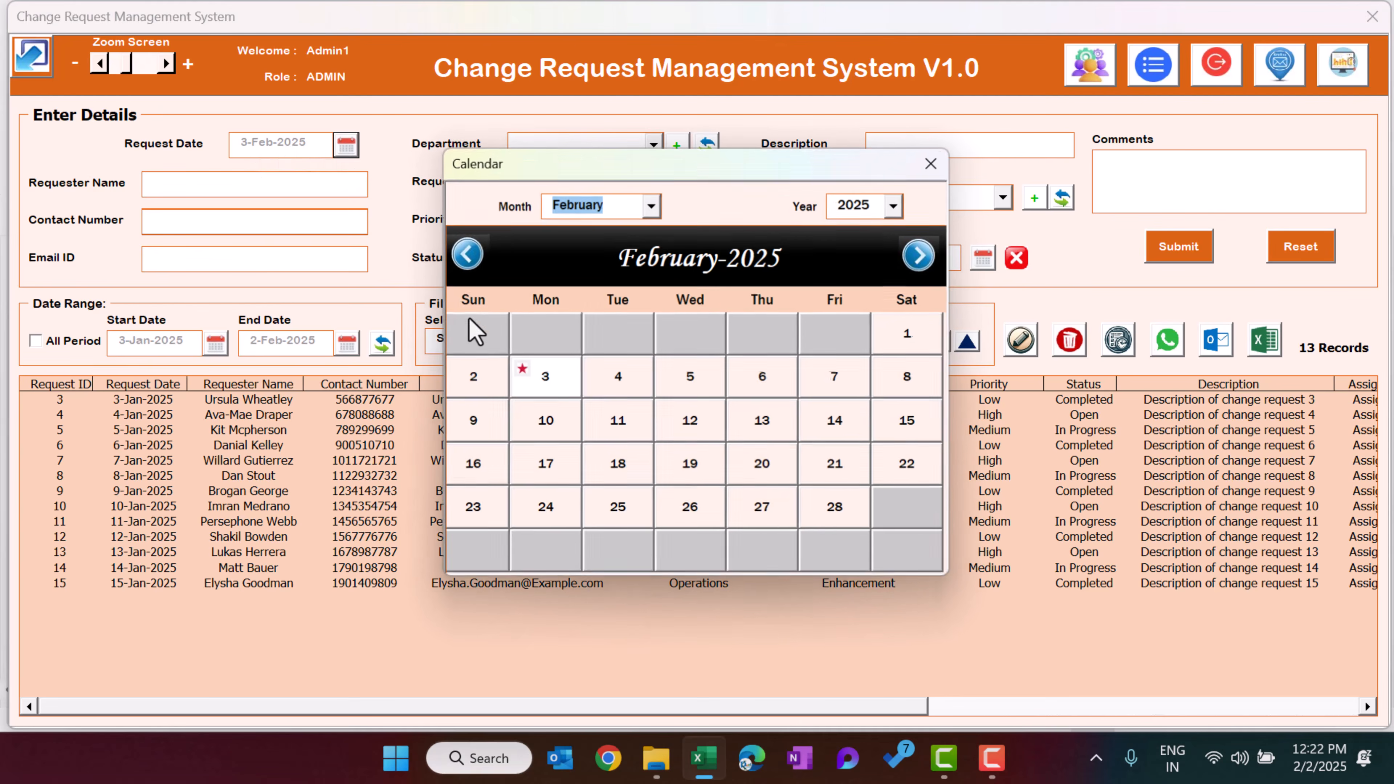
pyautogui.click(475, 391)
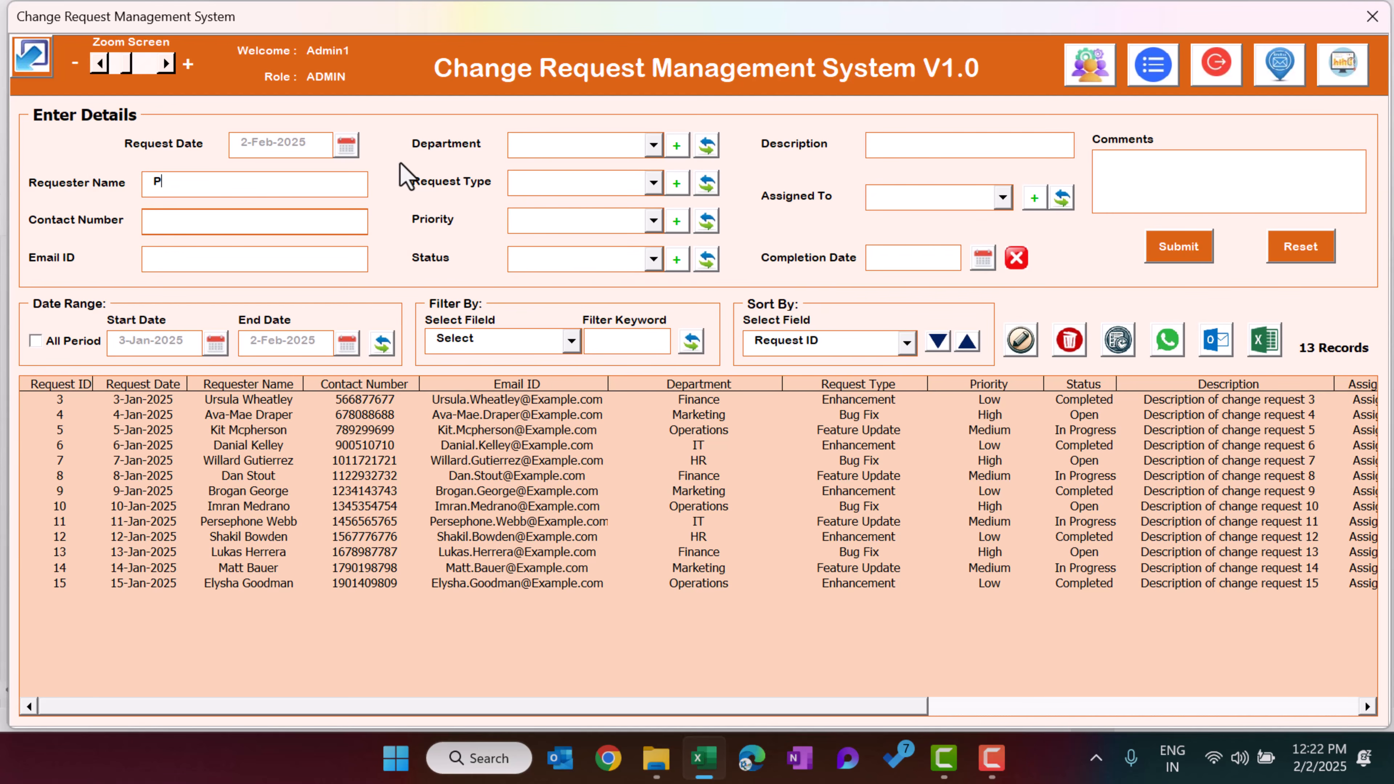
# Fill in the requester's name, contact number and e-mail address, and check the Department options
pyautogui.click(143, 220)
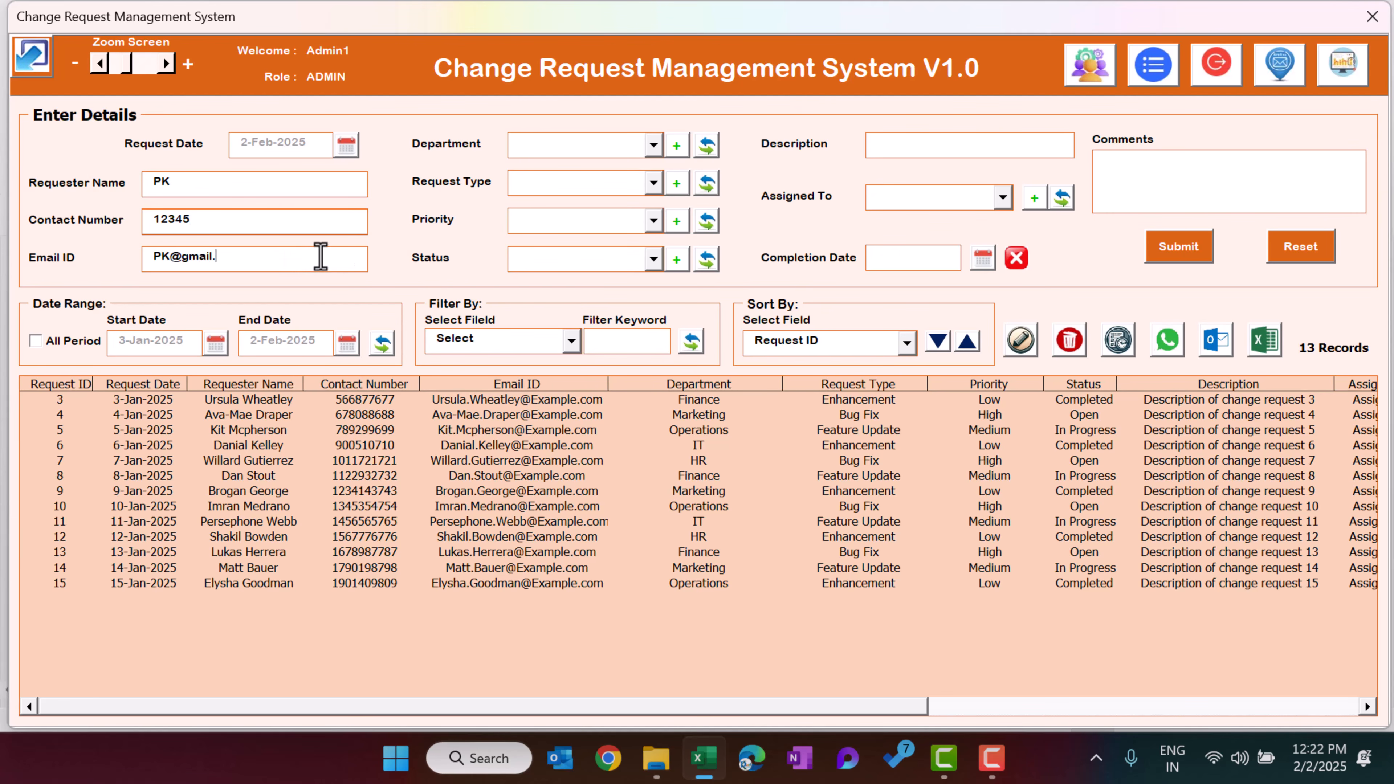
pyautogui.click(579, 145)
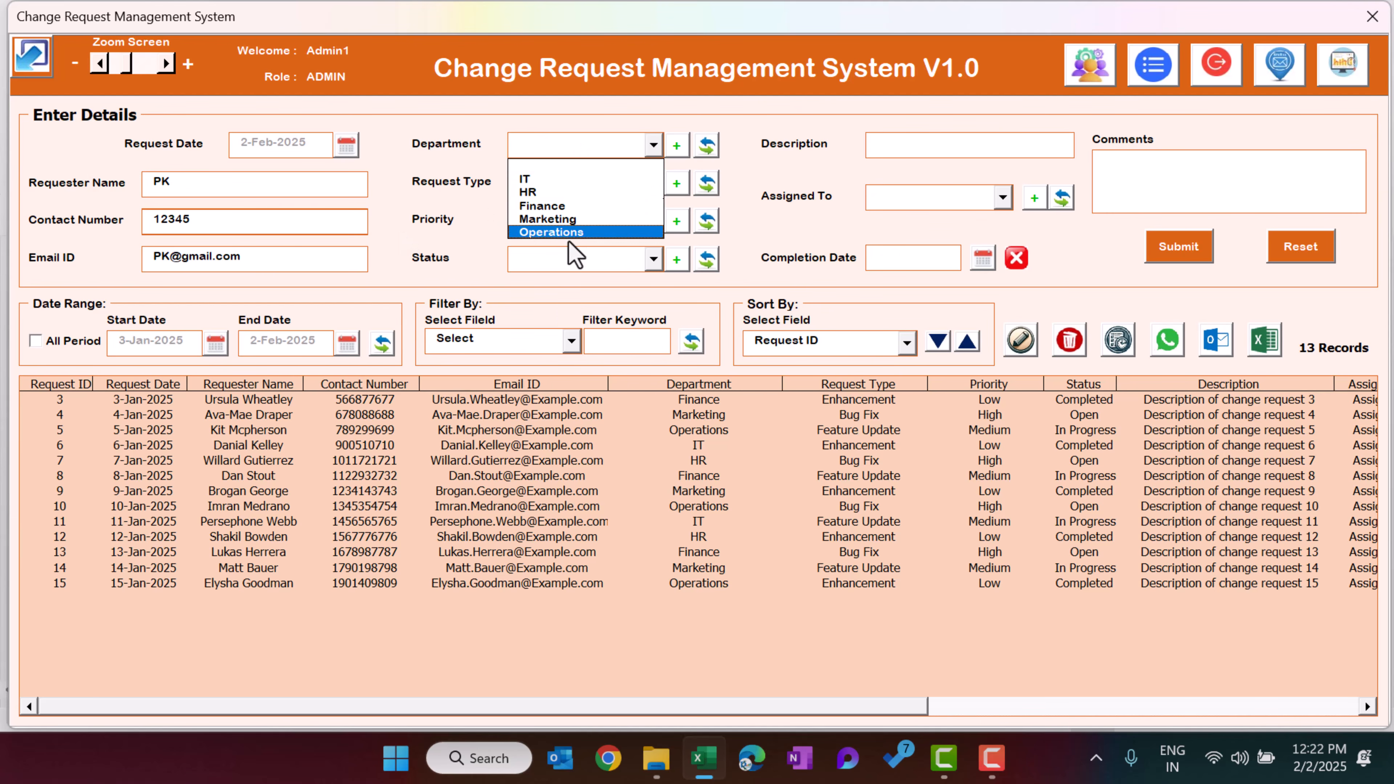
pyautogui.click(751, 163)
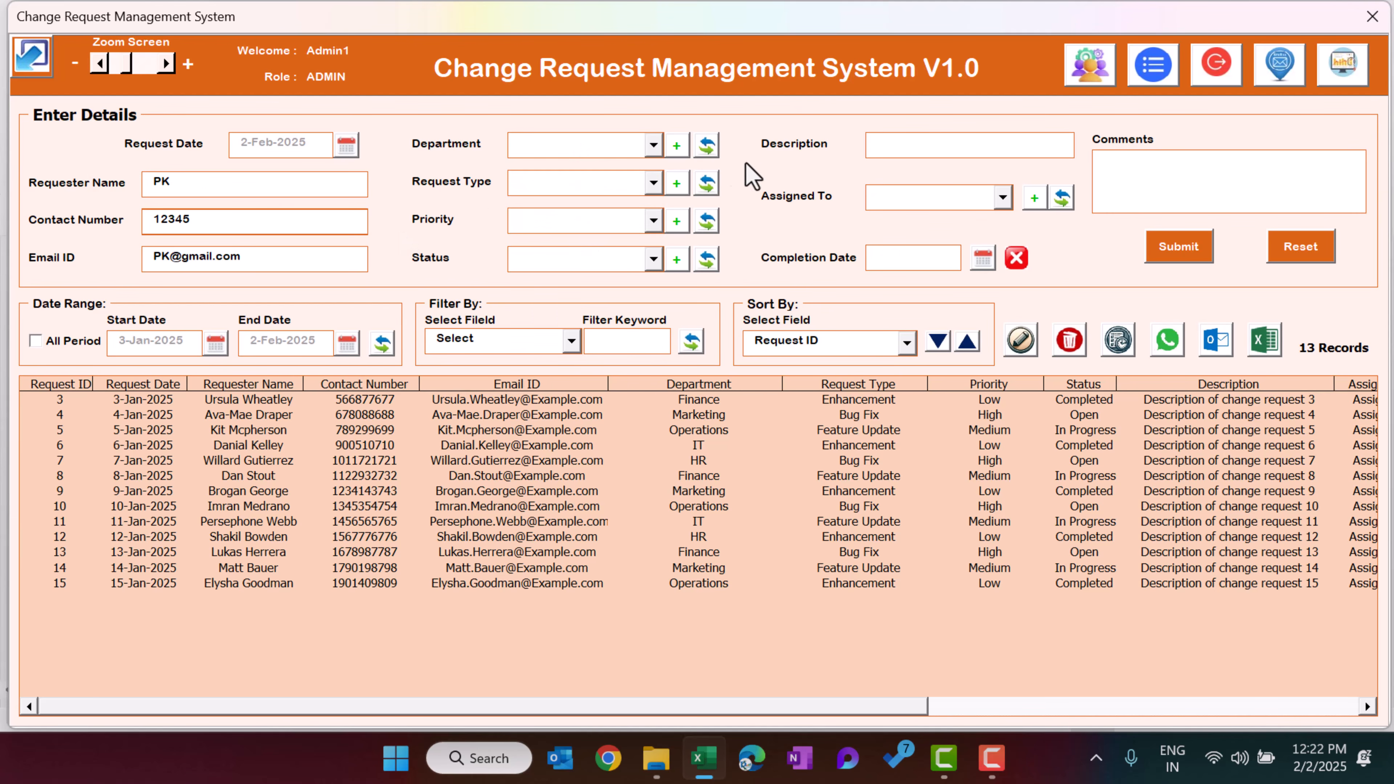
# Add the item New to the Department list from the form's add-item control and close the list manager
pyautogui.click(680, 149)
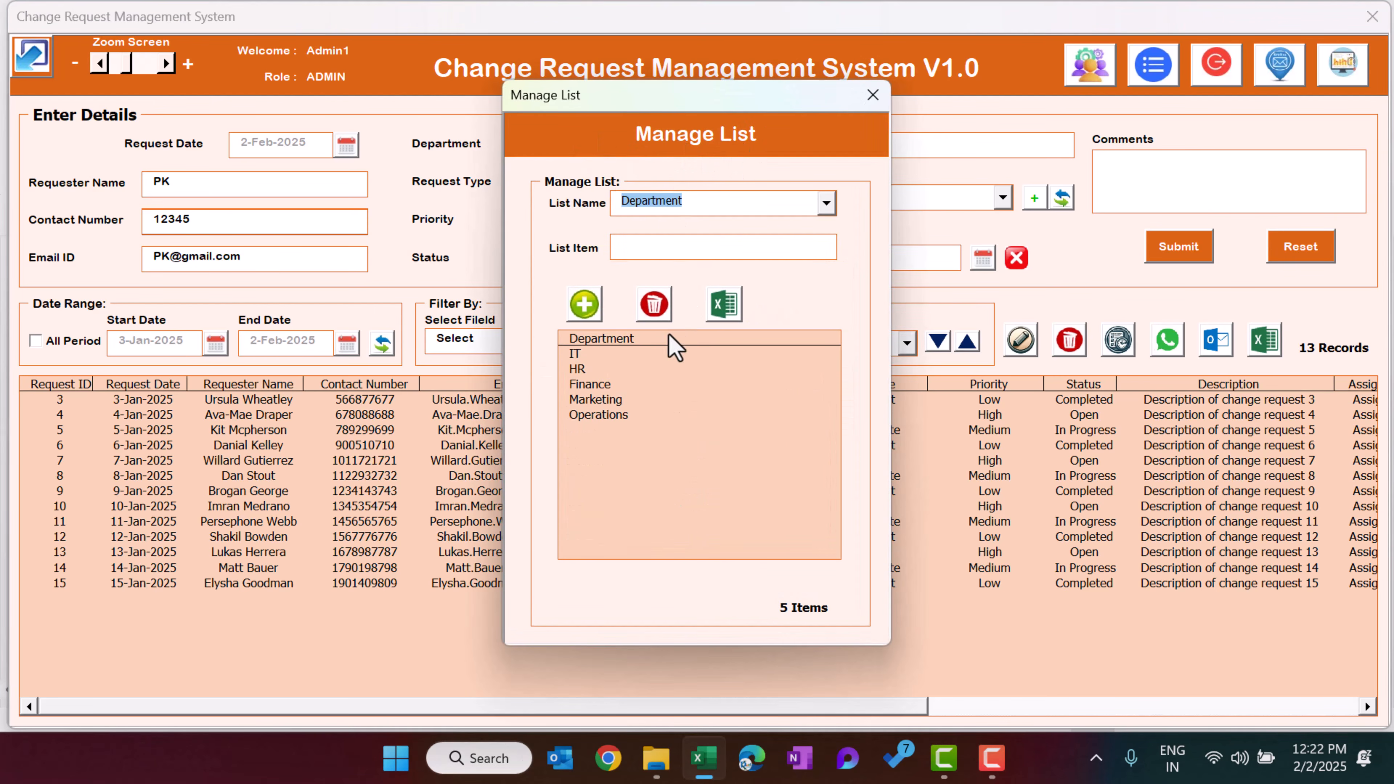
pyautogui.click(670, 247)
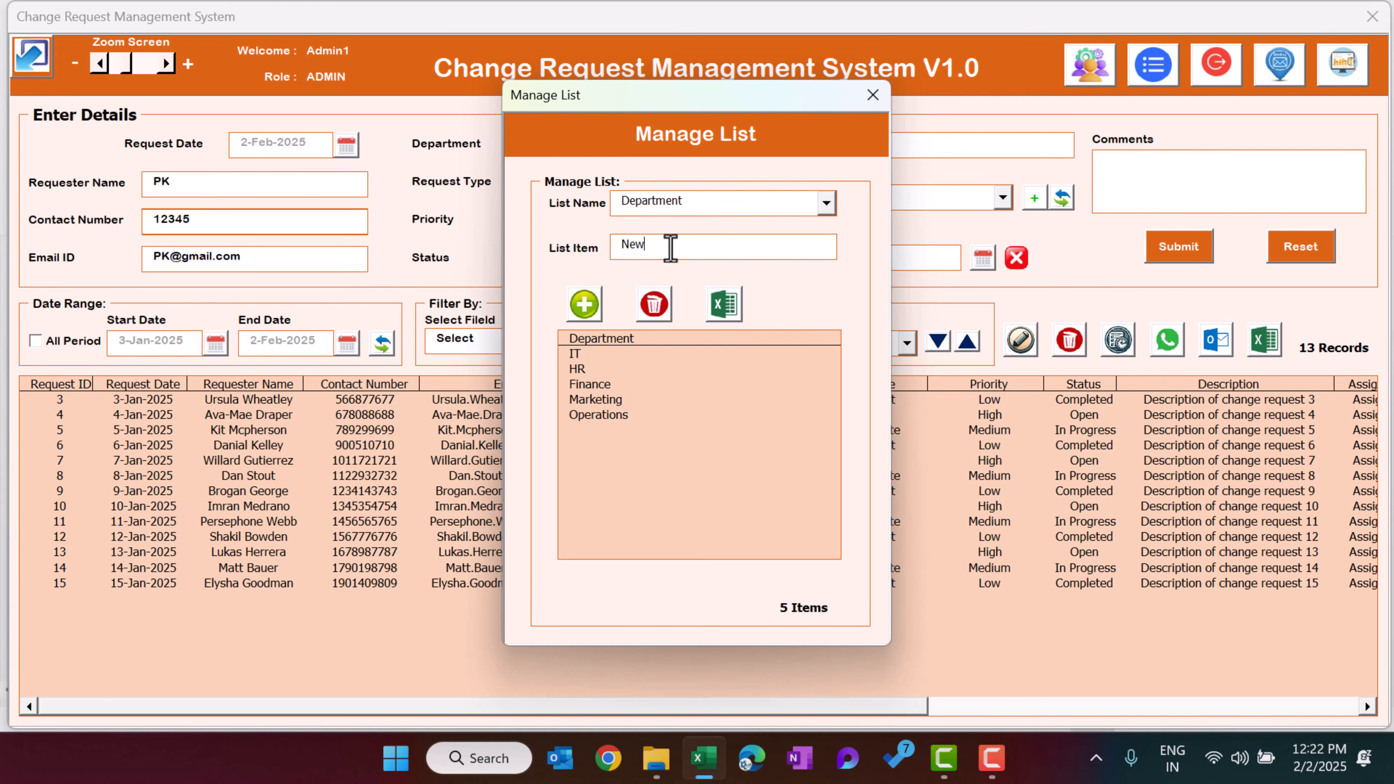
pyautogui.click(585, 304)
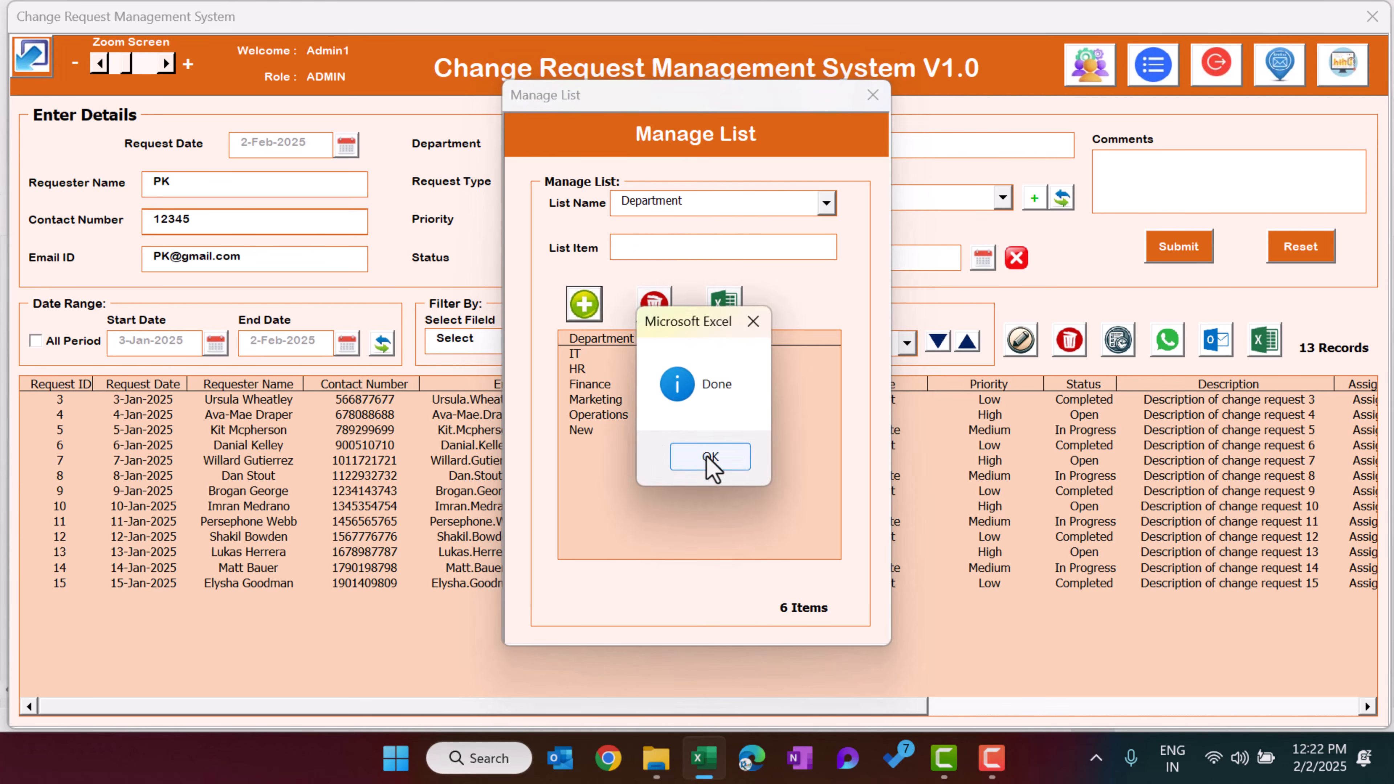
pyautogui.click(710, 459)
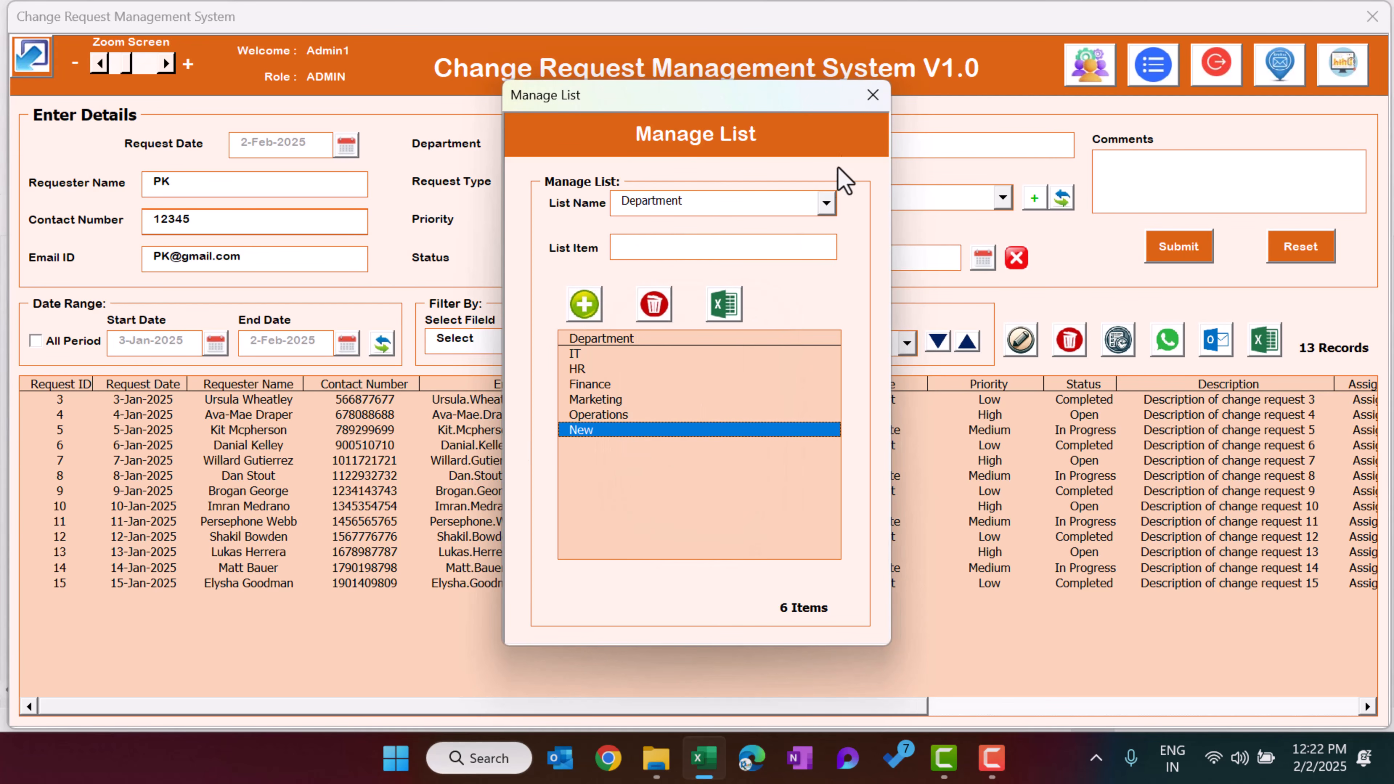
pyautogui.click(873, 96)
# Refresh the Department dropdown so its options include New
pyautogui.click(653, 145)
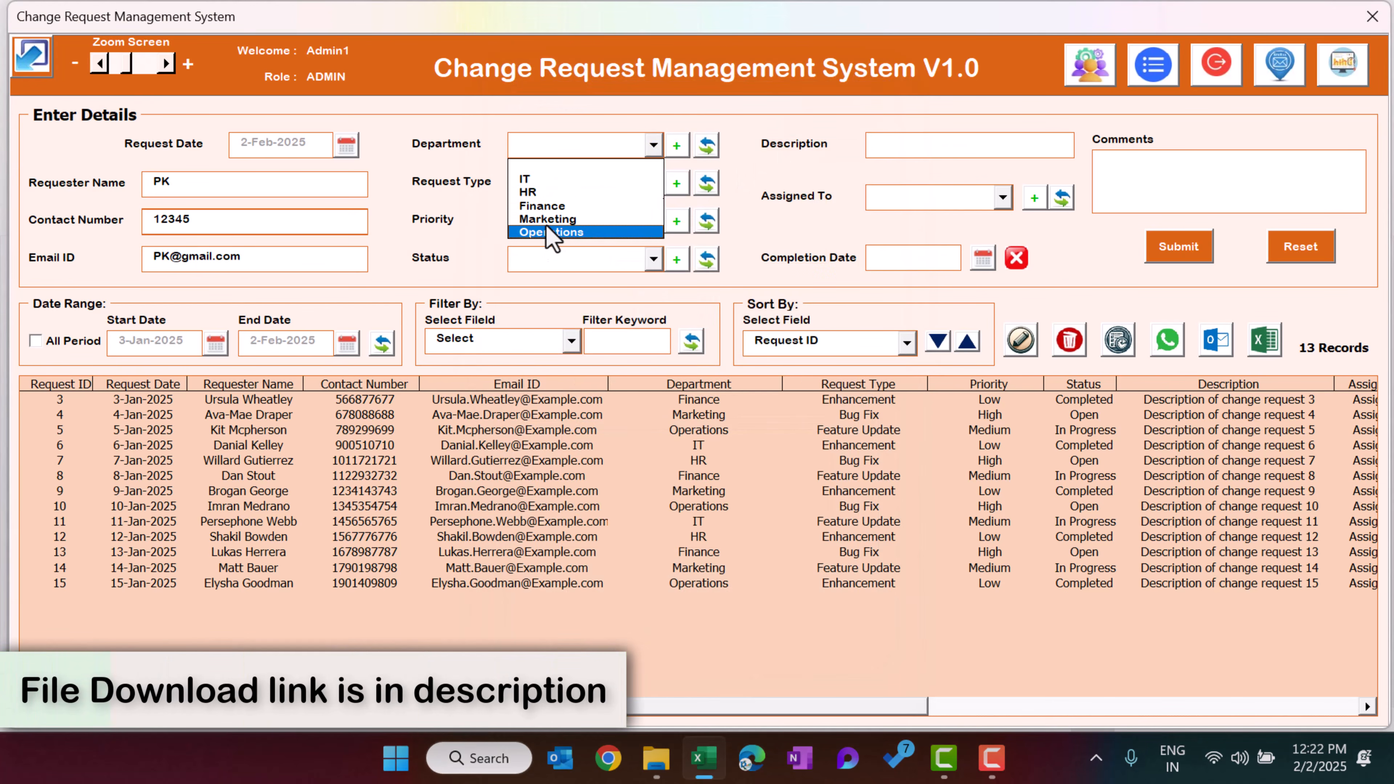
pyautogui.click(707, 146)
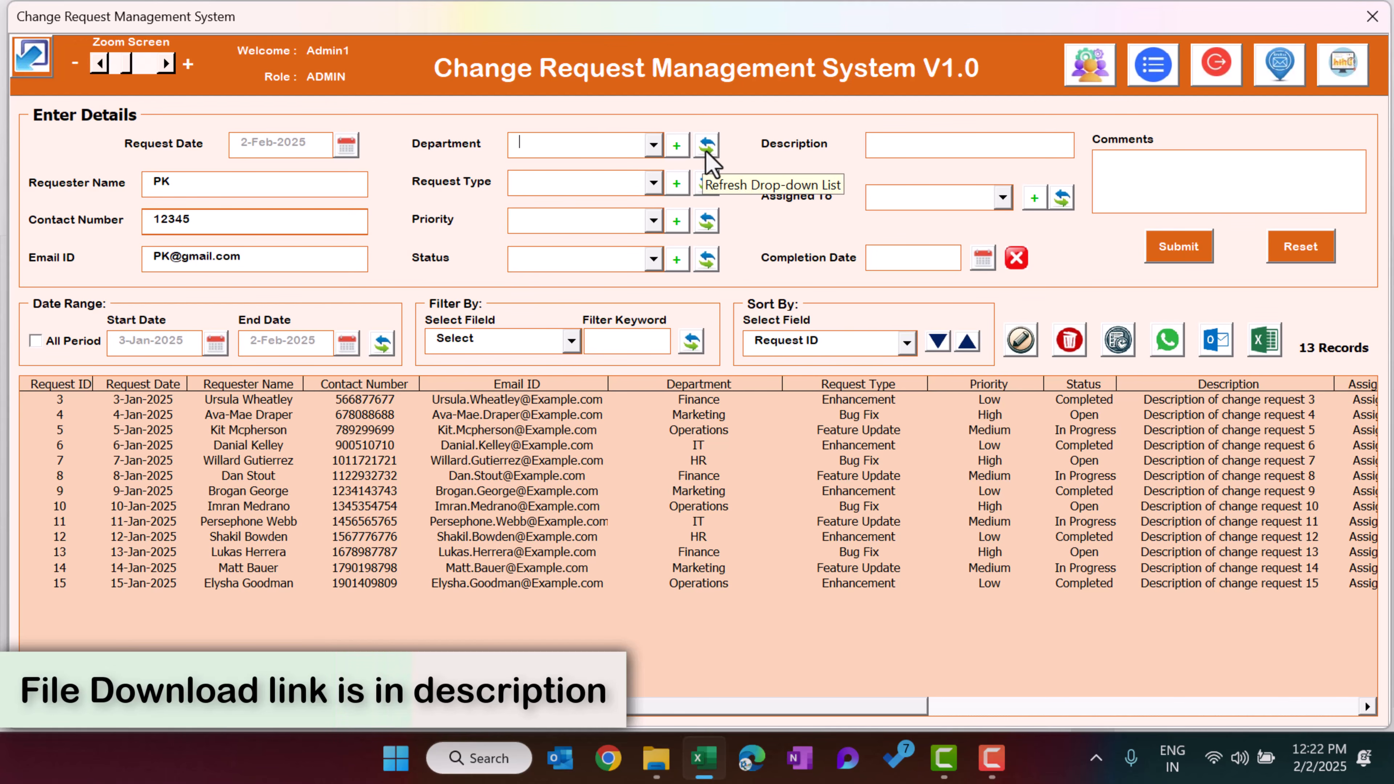
pyautogui.click(707, 146)
pyautogui.click(615, 146)
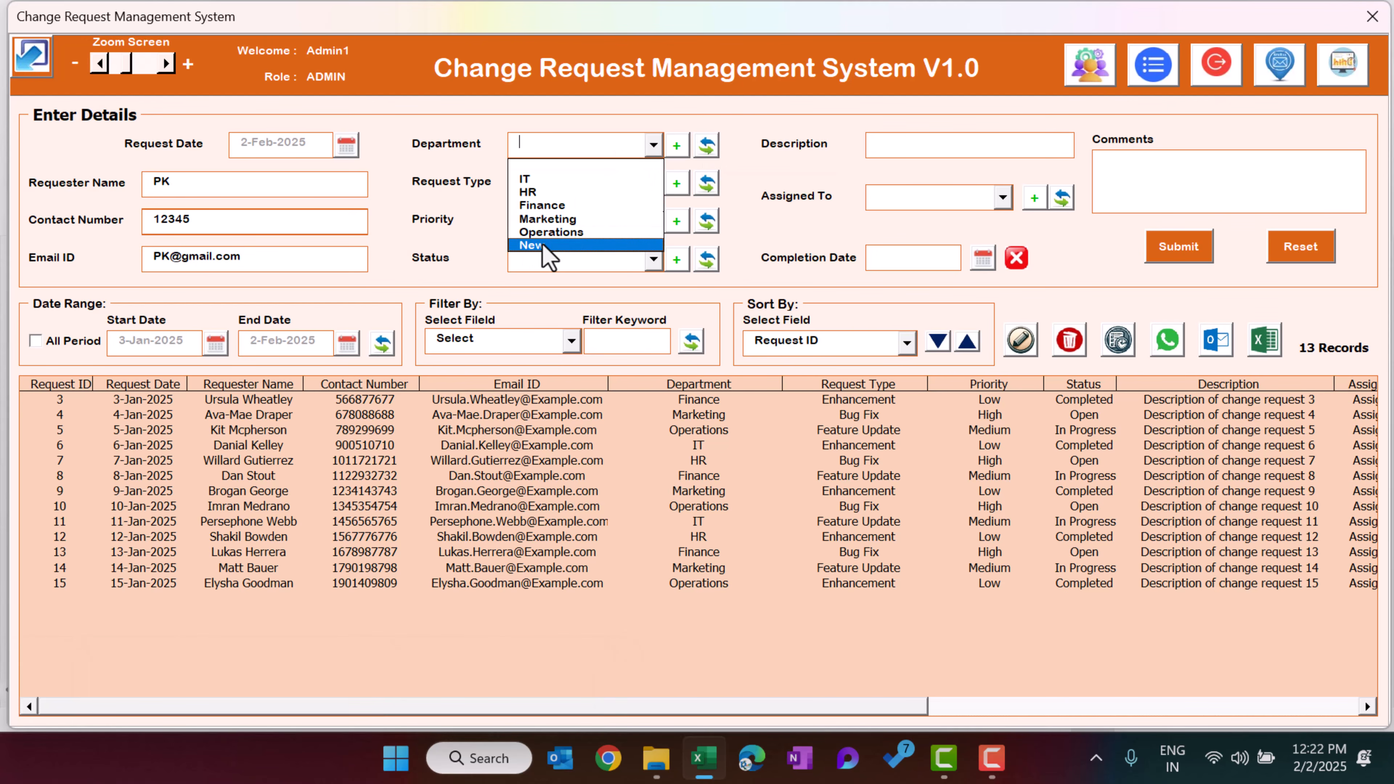
pyautogui.click(764, 166)
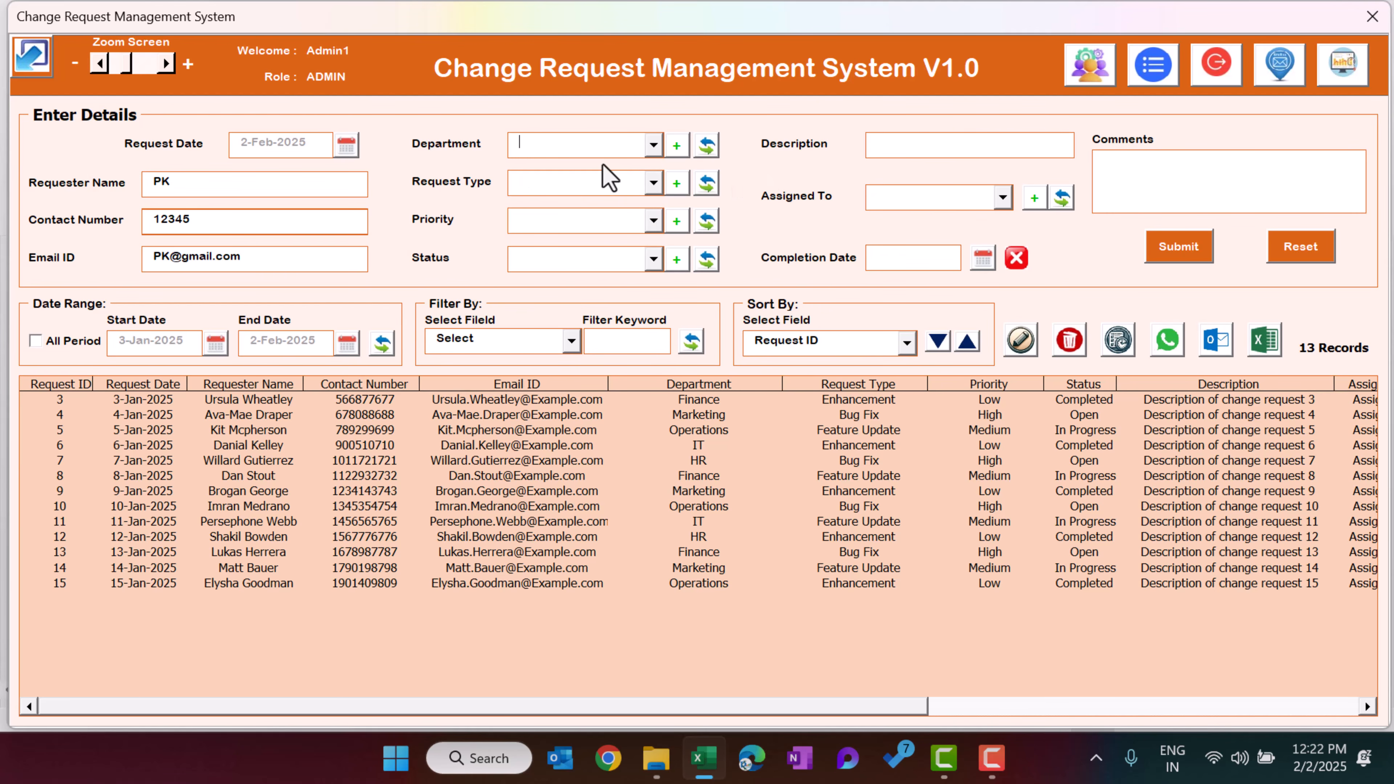
# Delete the New item from the Department list and close the list manager
pyautogui.click(608, 143)
pyautogui.click(699, 139)
pyautogui.click(676, 146)
pyautogui.click(586, 431)
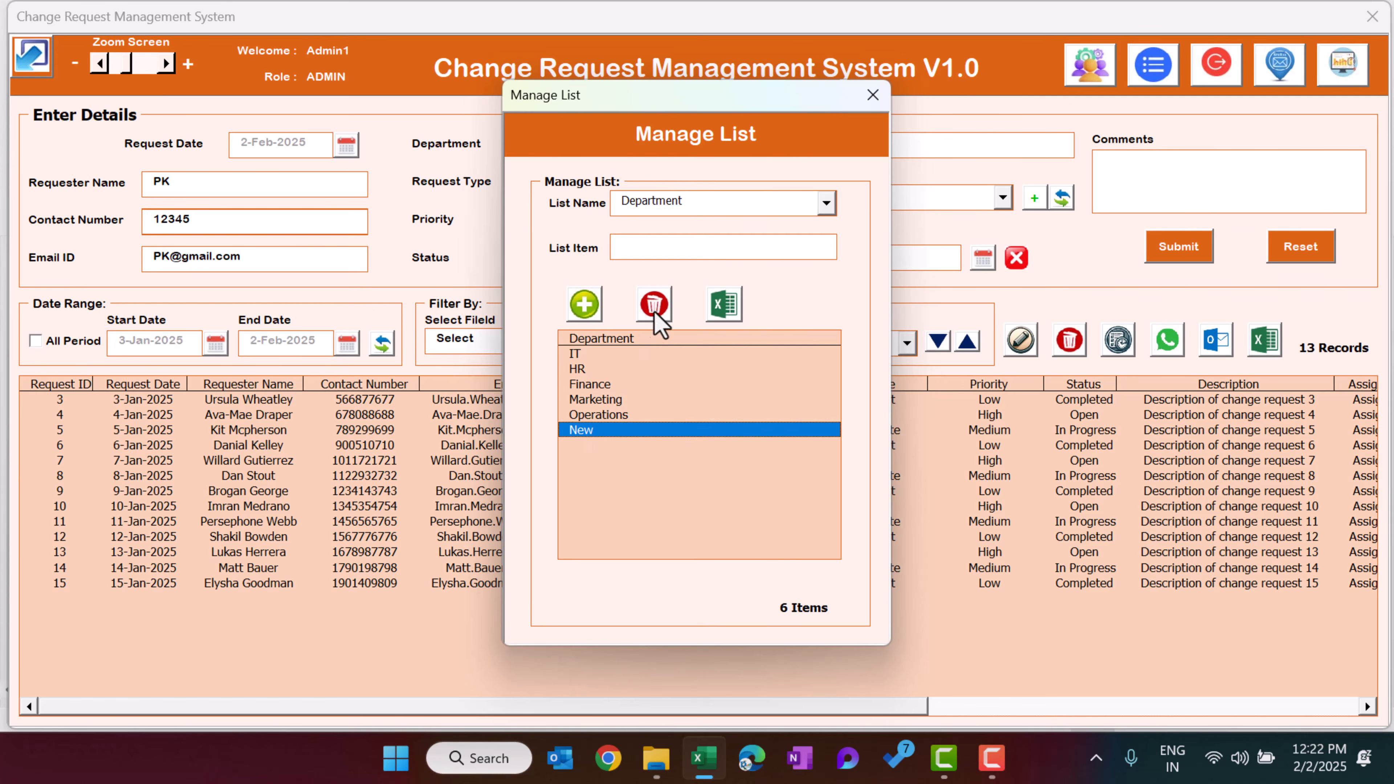
pyautogui.click(654, 304)
pyautogui.click(717, 458)
pyautogui.click(872, 97)
# Refresh the dropdowns and set the department to IT and the request type to Bug Fix
pyautogui.click(621, 142)
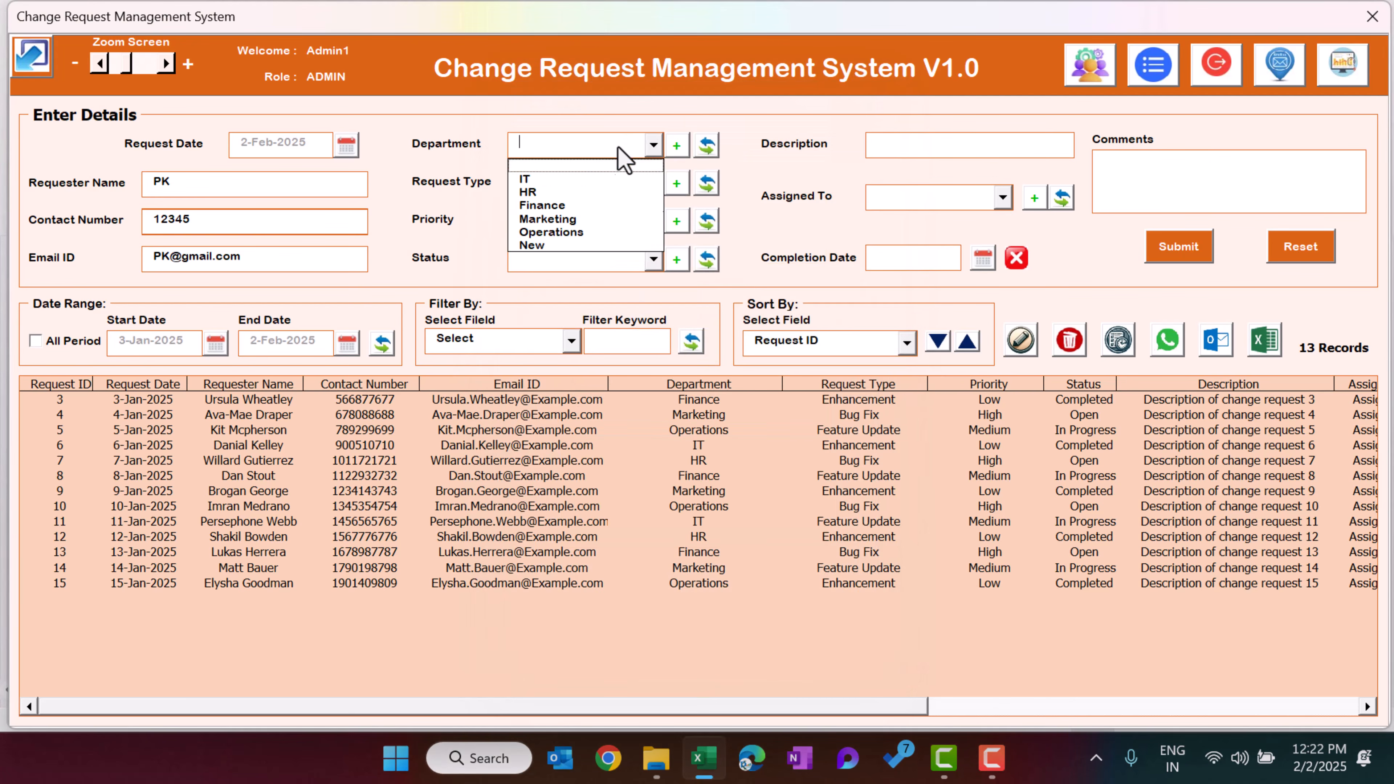
pyautogui.click(707, 145)
pyautogui.click(629, 149)
pyautogui.click(739, 184)
pyautogui.click(630, 189)
pyautogui.click(610, 151)
pyautogui.click(580, 180)
pyautogui.click(577, 188)
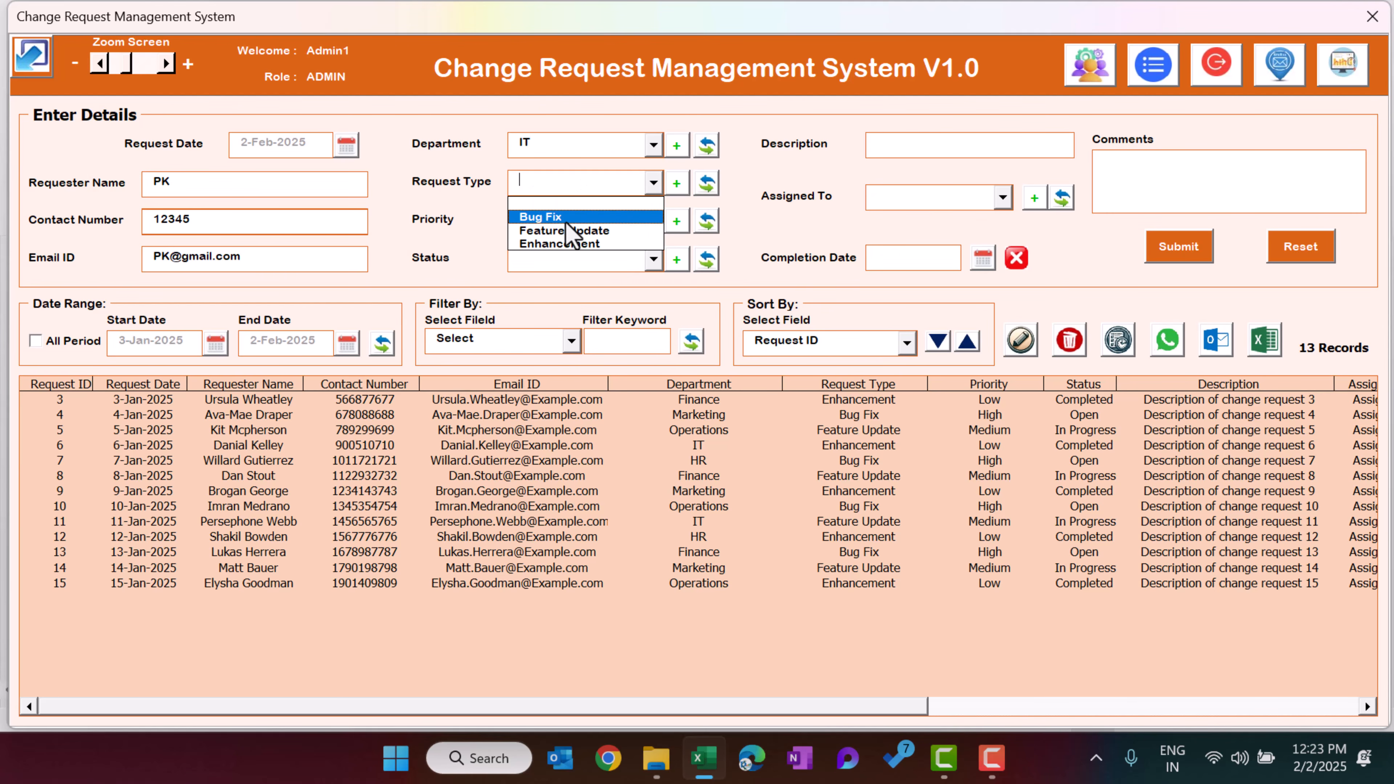
pyautogui.click(567, 219)
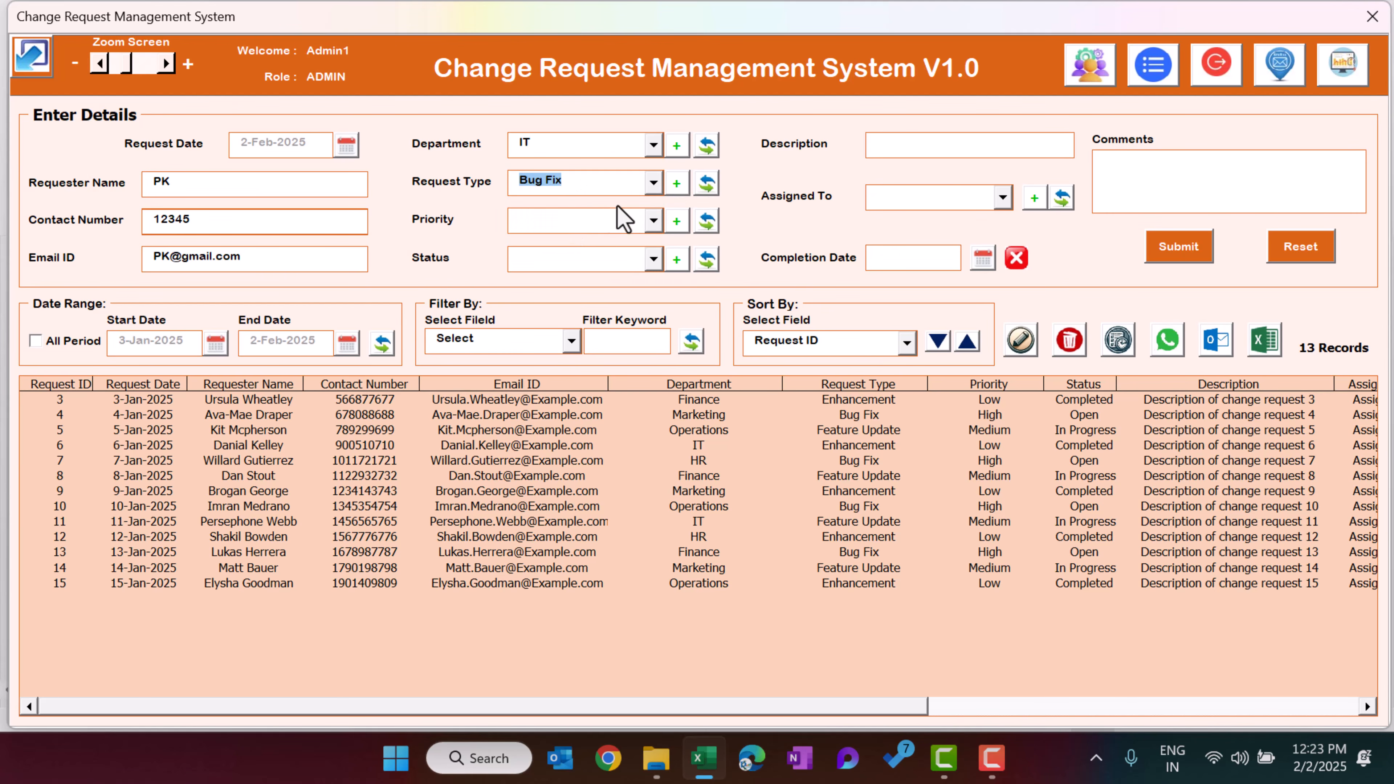
# Set the priority to High and the status to Open
pyautogui.click(607, 222)
pyautogui.click(548, 257)
pyautogui.click(598, 261)
pyautogui.click(549, 279)
# Enter test as the description and assign the request to Assignee 1
pyautogui.click(945, 150)
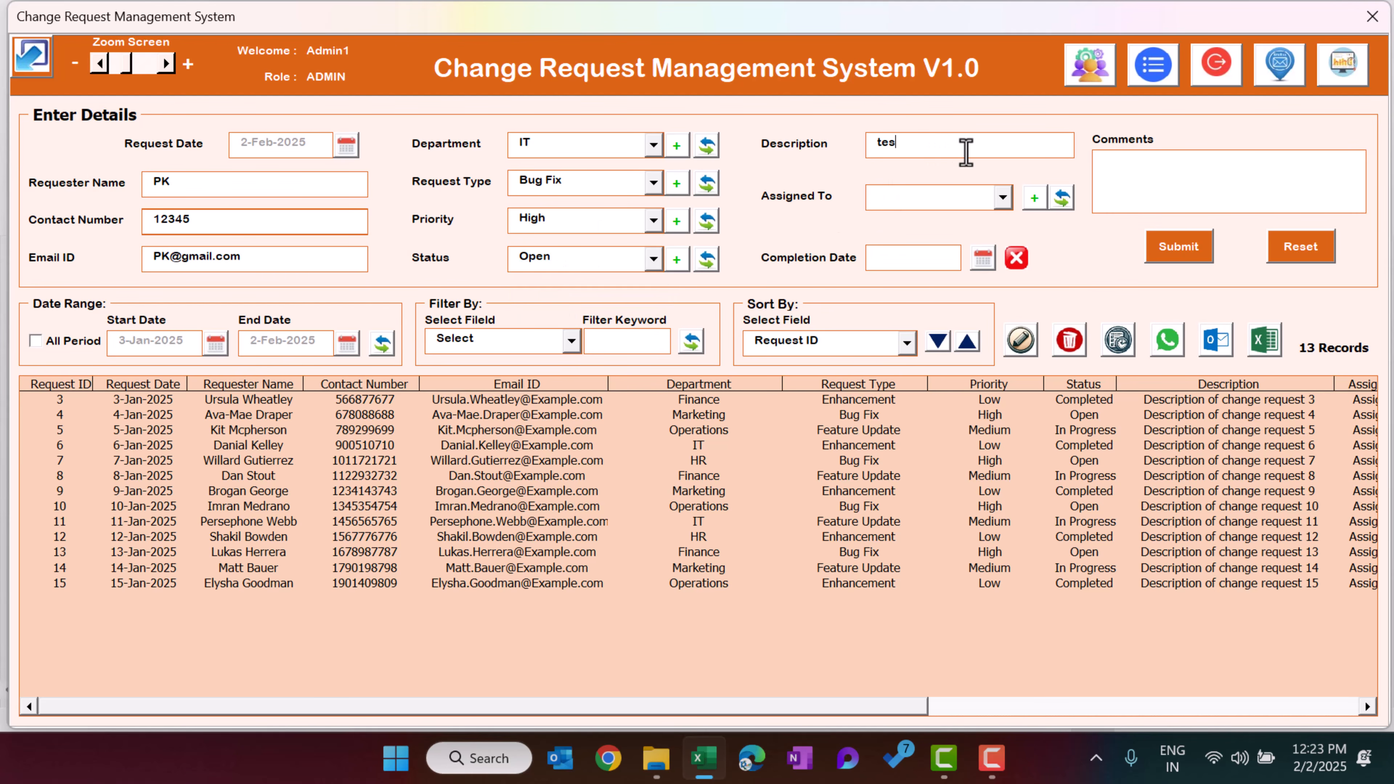
pyautogui.click(967, 199)
pyautogui.click(921, 230)
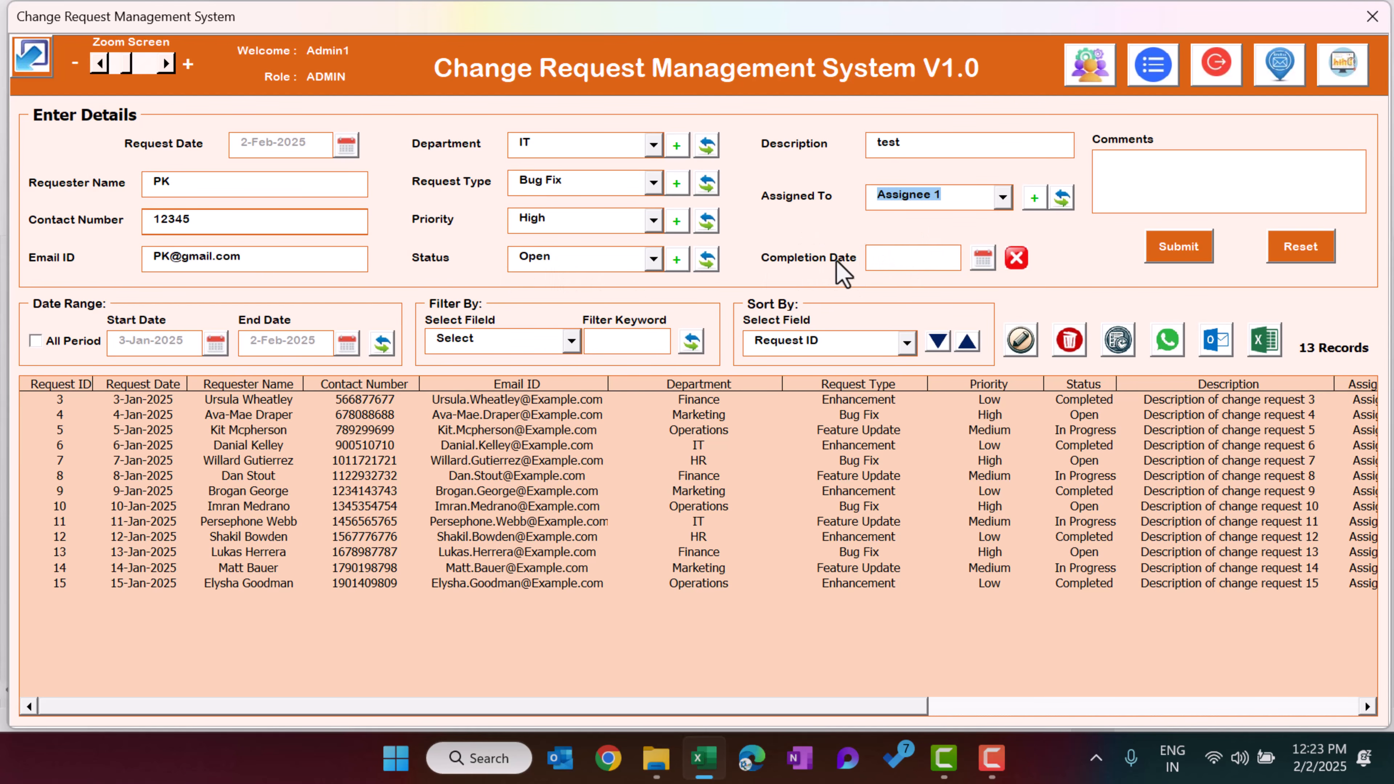
# Enter test as the comment and submit the change request
pyautogui.click(1196, 166)
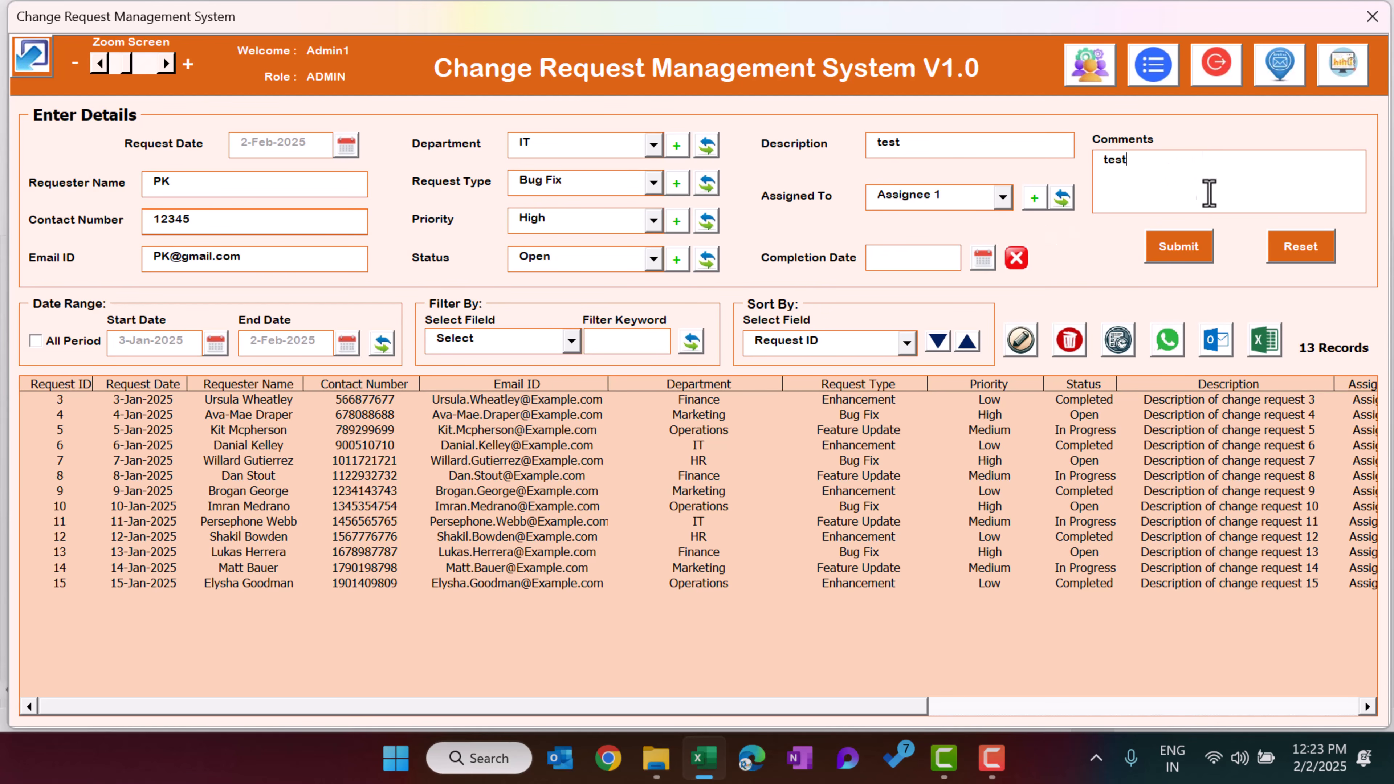
pyautogui.click(1180, 247)
pyautogui.click(707, 440)
# Review the new record in the list and toggle All Period to compare the listed records
pyautogui.click(119, 598)
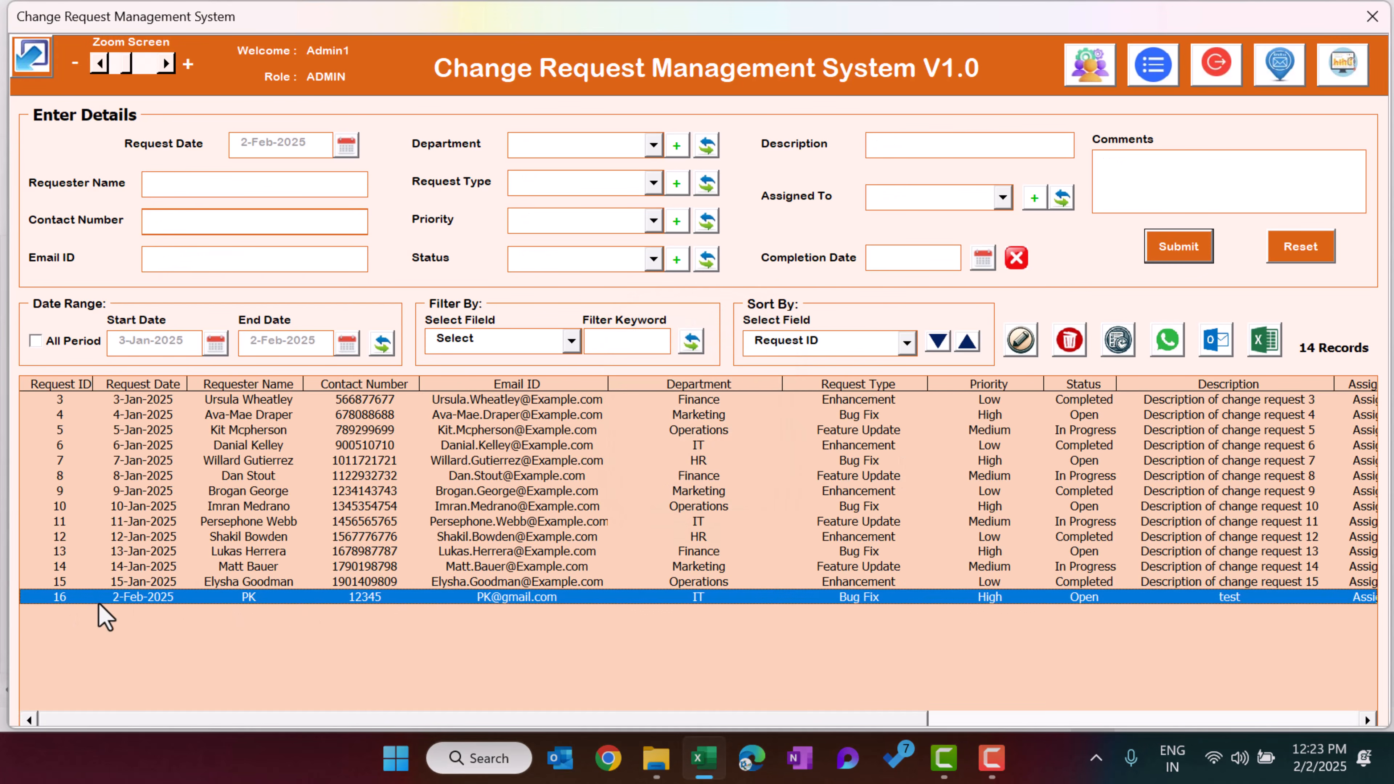
pyautogui.moveTo(887, 719); pyautogui.dragTo(694, 724)
pyautogui.click(56, 356)
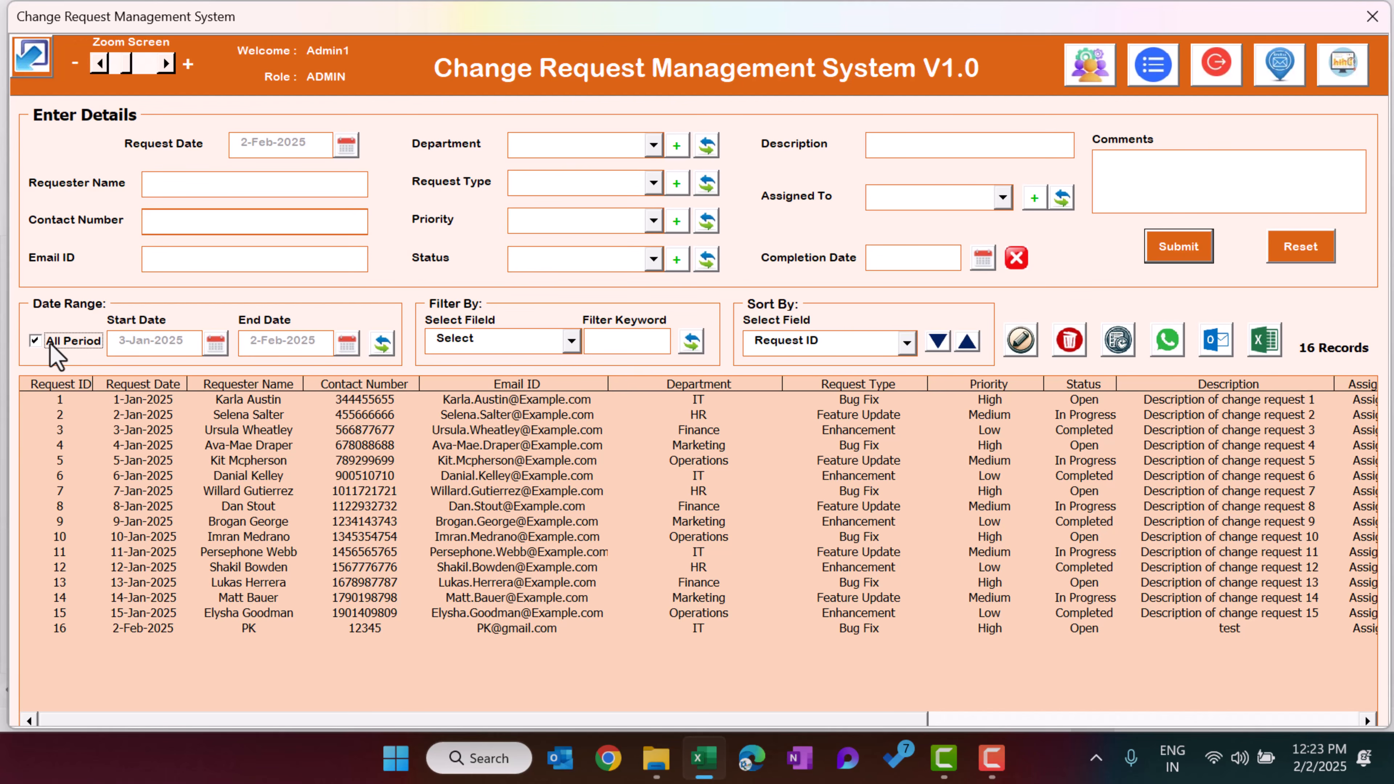
pyautogui.click(55, 356)
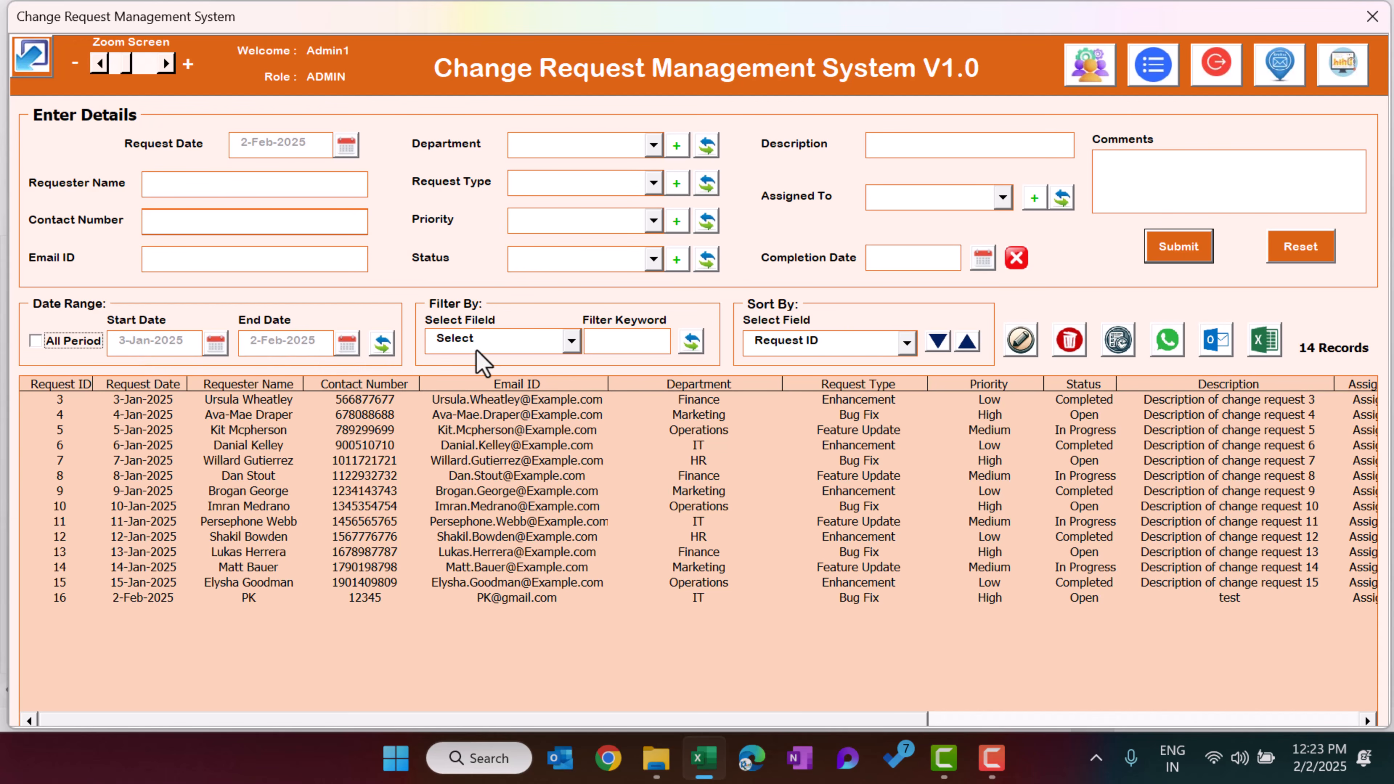
# Filter the records by Requester Name using the new requester's name as keyword
pyautogui.click(500, 344)
pyautogui.click(509, 339)
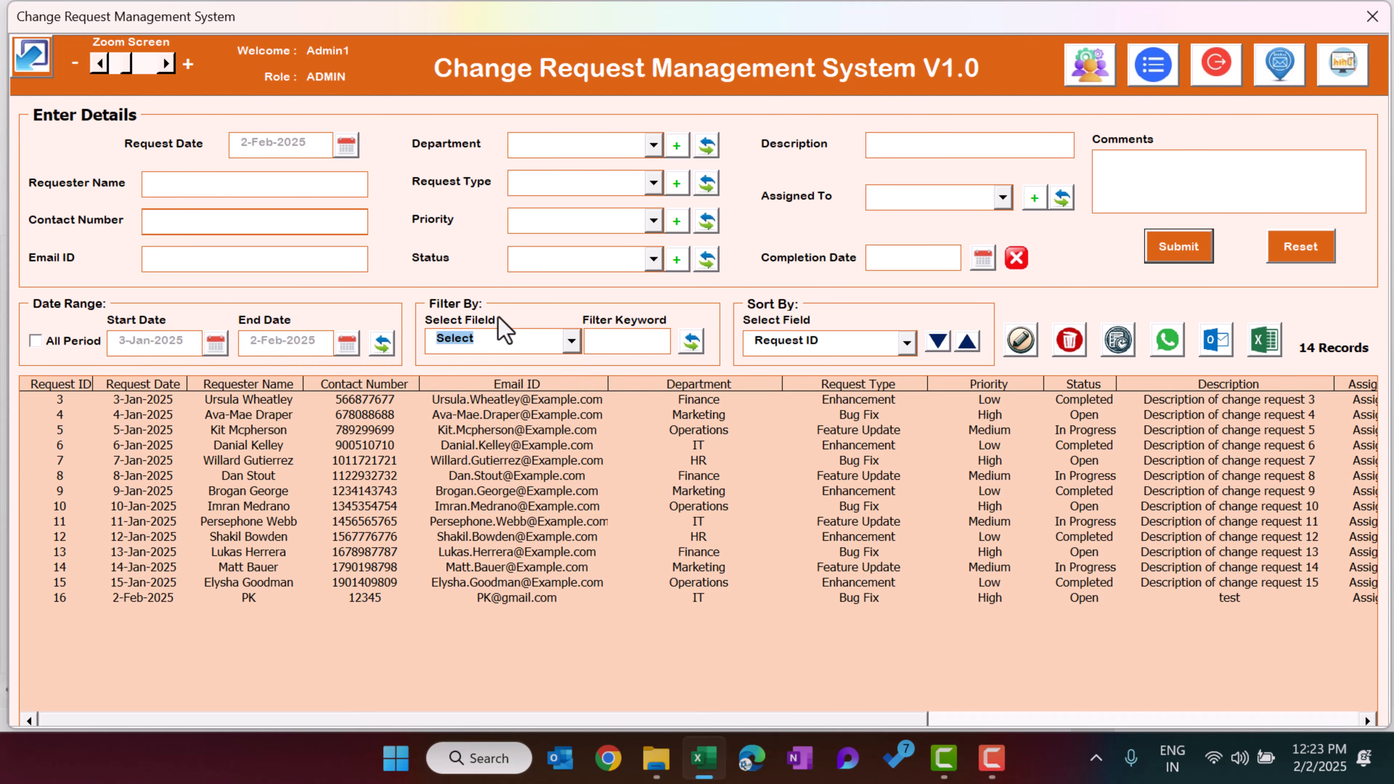
pyautogui.click(510, 340)
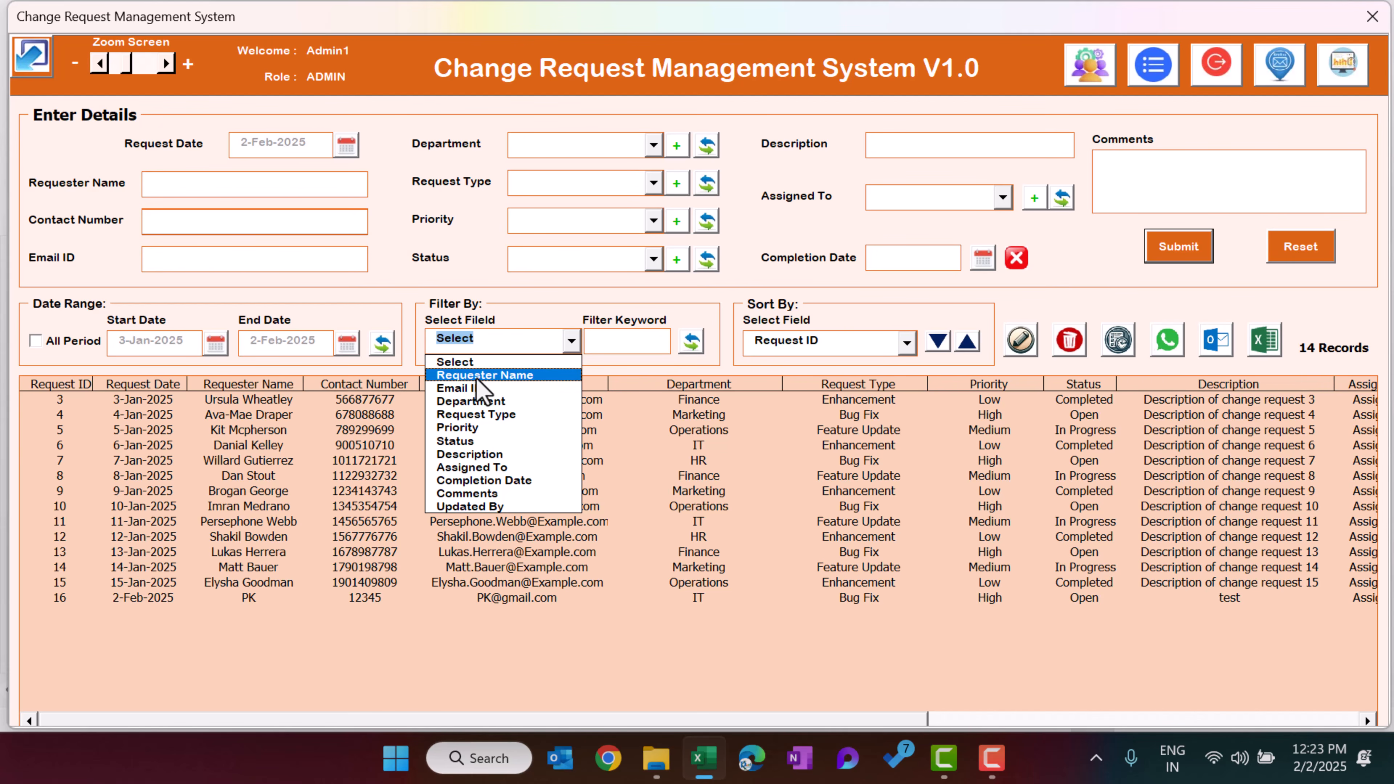
pyautogui.click(510, 376)
pyautogui.click(624, 343)
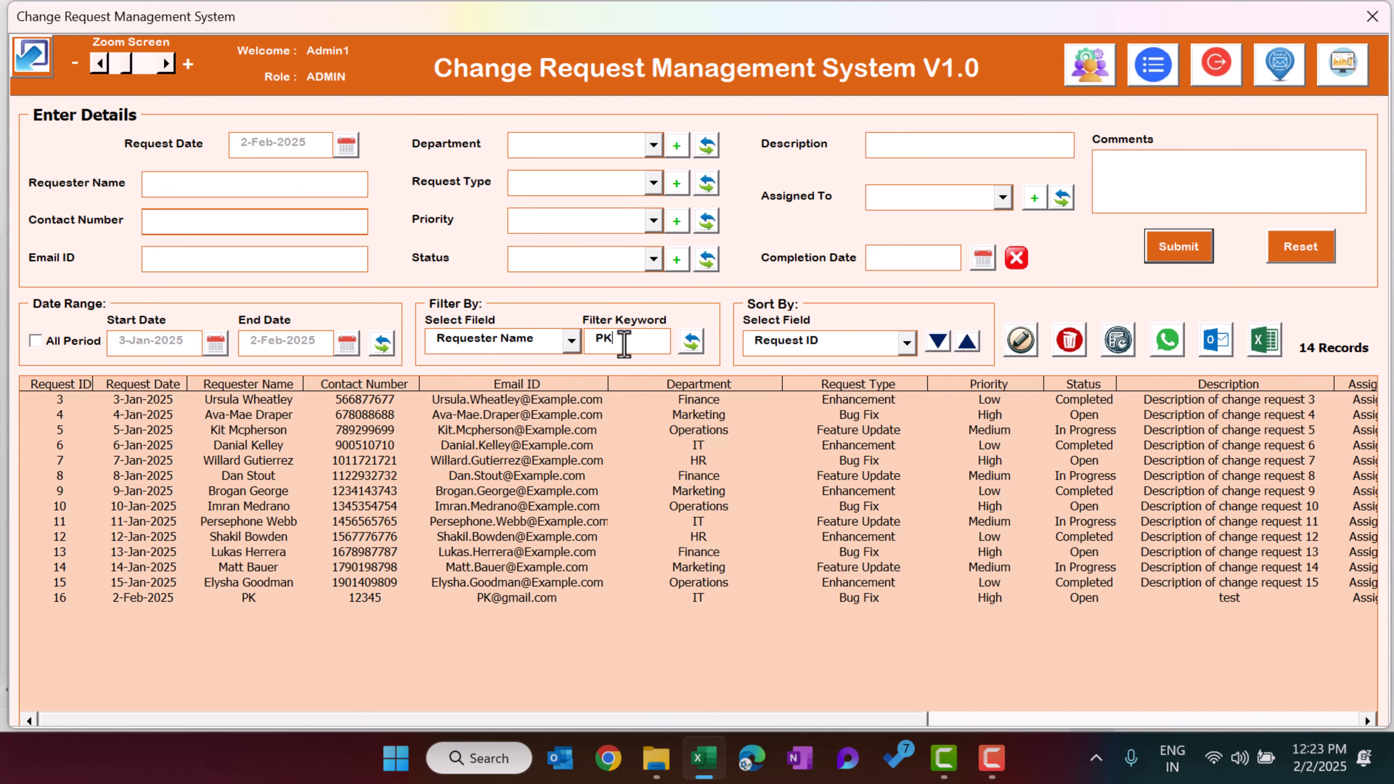
pyautogui.click(693, 342)
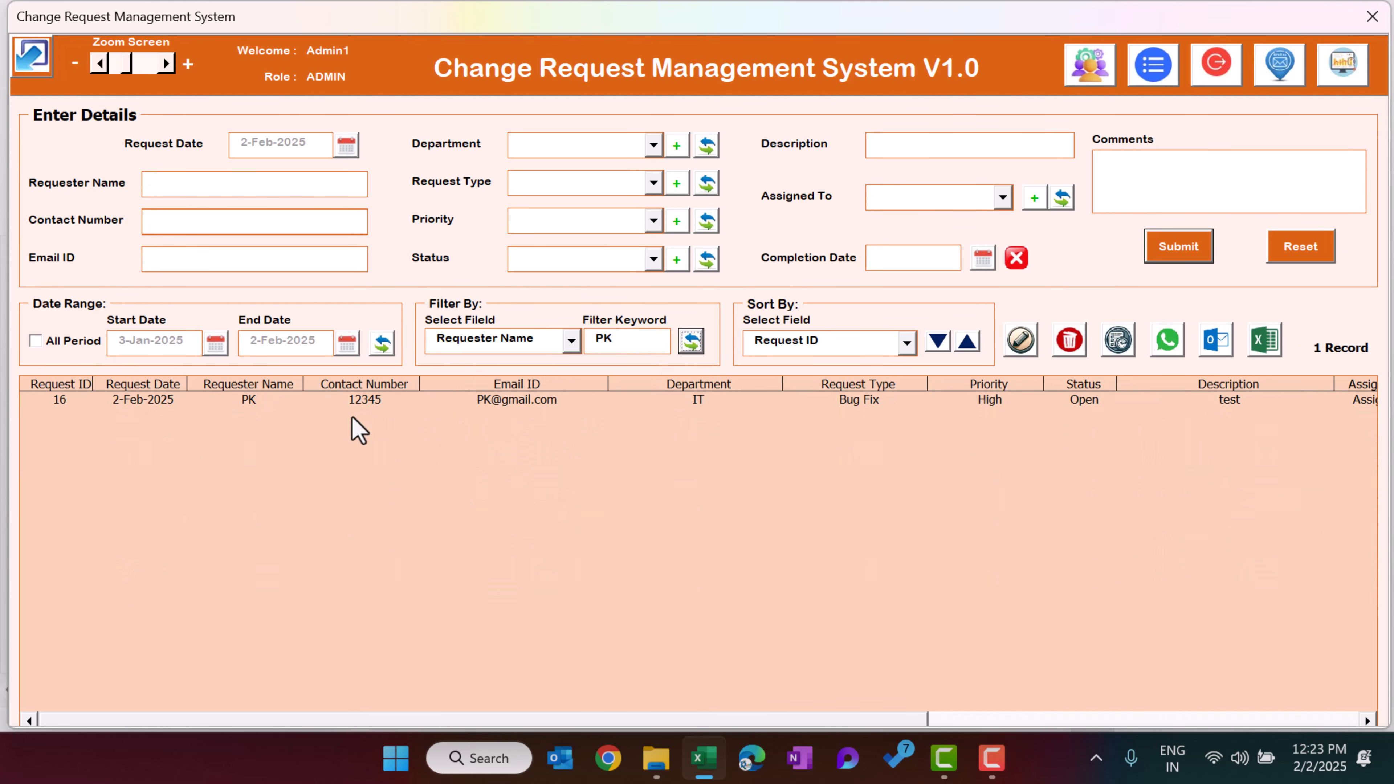
# Clear the filter by resetting the filter field to Select and refreshing the list
pyautogui.click(526, 342)
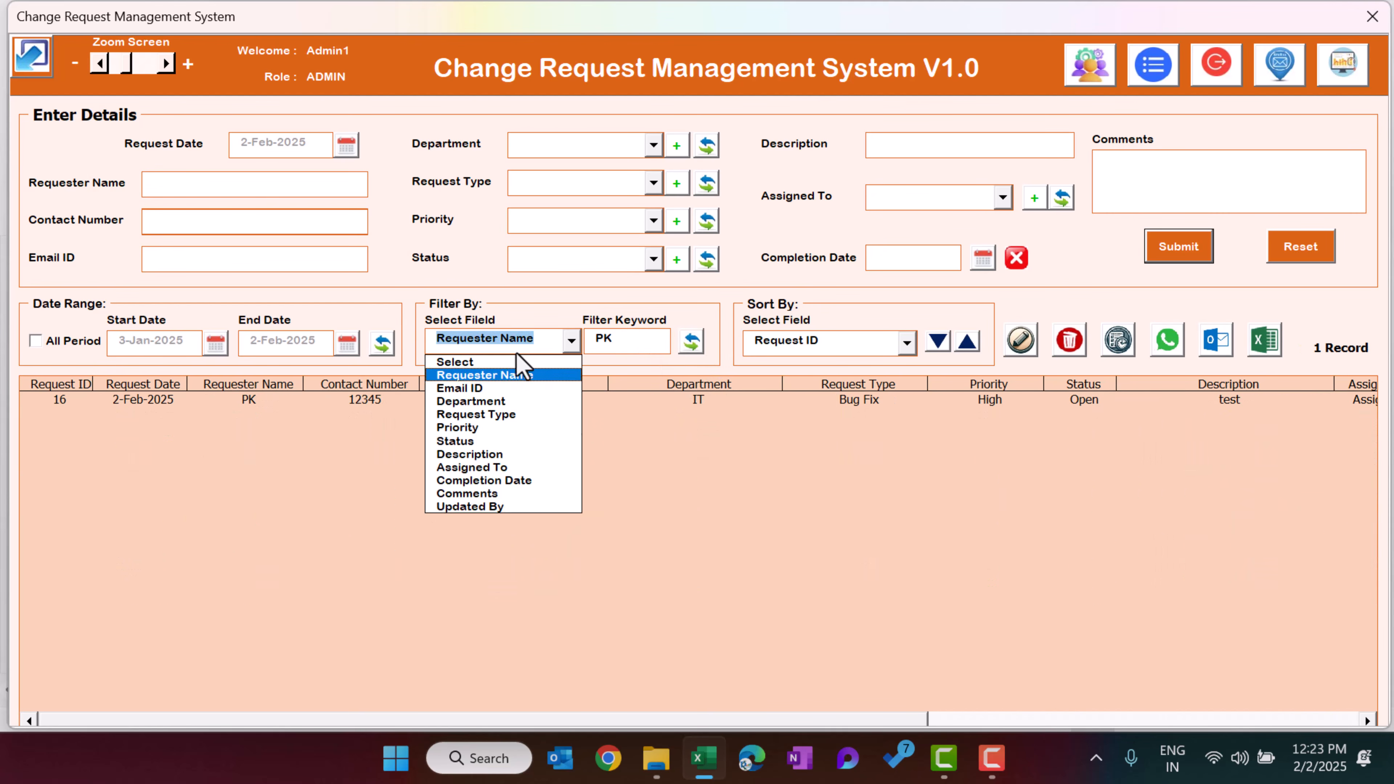
pyautogui.click(494, 365)
pyautogui.click(692, 340)
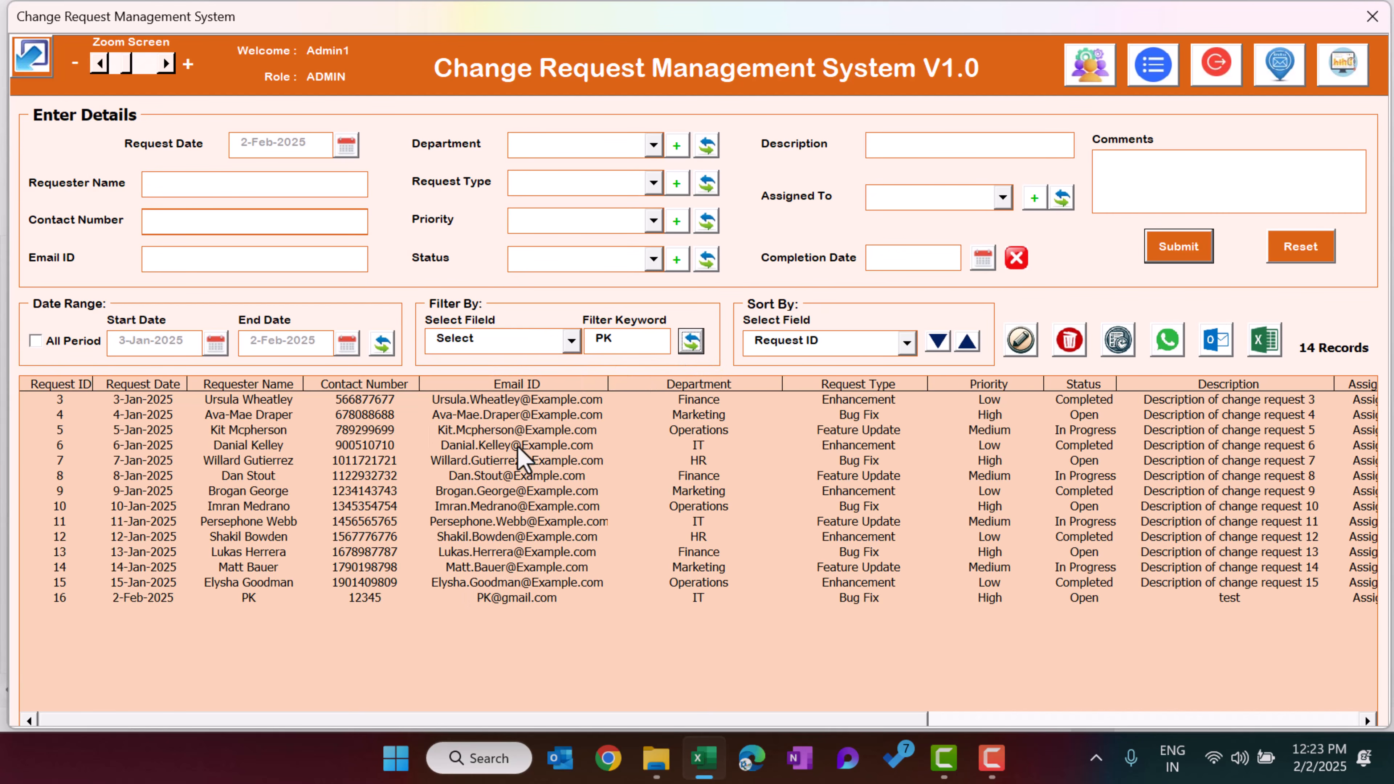
# Filter the records by Department with keyword fin, then reset the filter field to Select
pyautogui.click(521, 342)
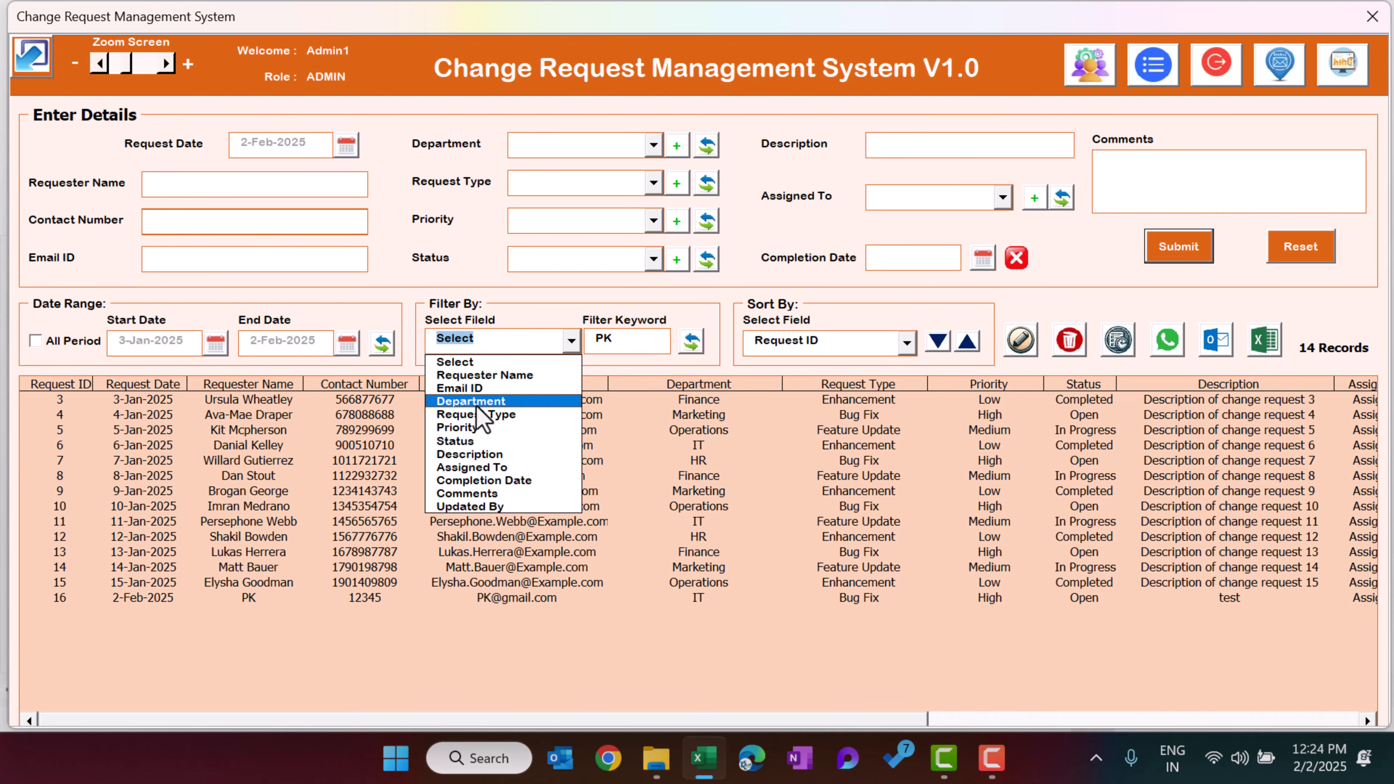
pyautogui.click(488, 403)
pyautogui.click(622, 353)
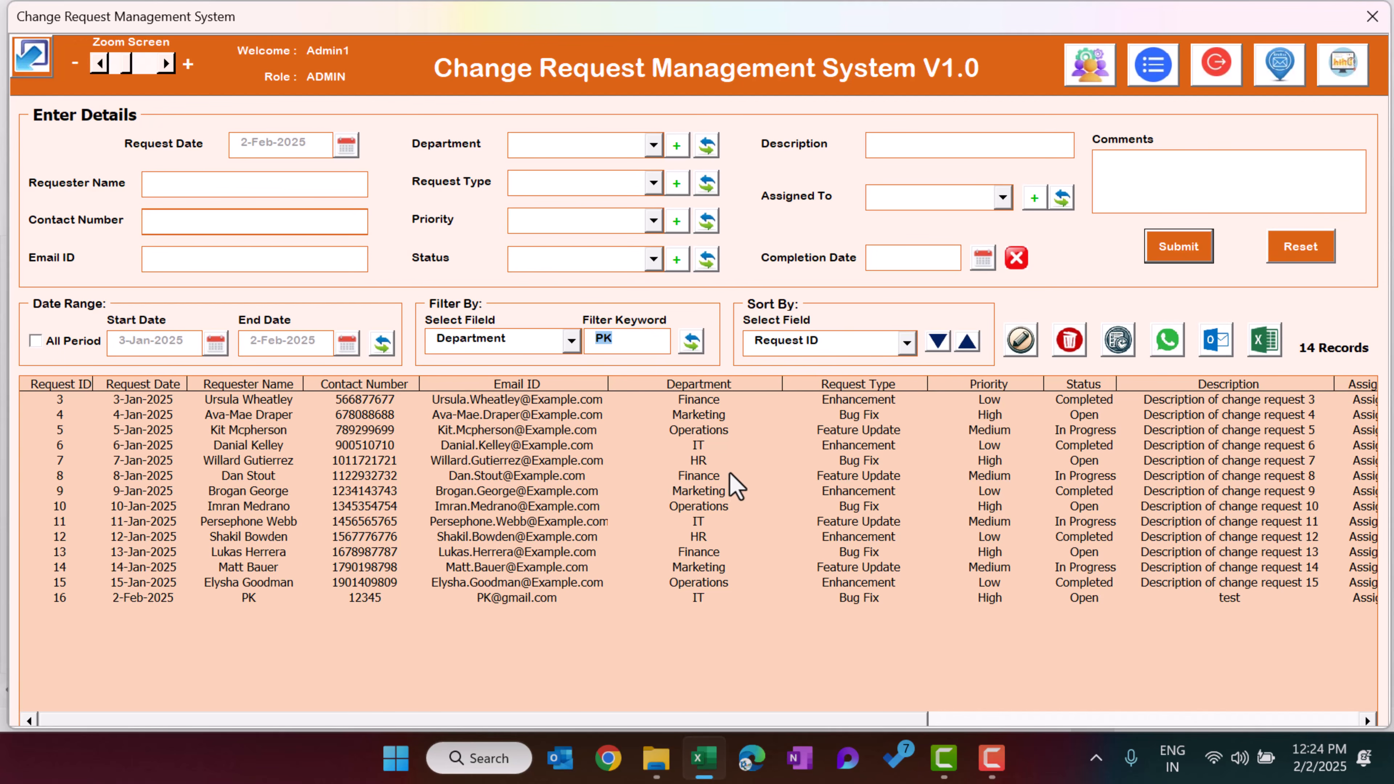
pyautogui.write('fin')
pyautogui.click(701, 345)
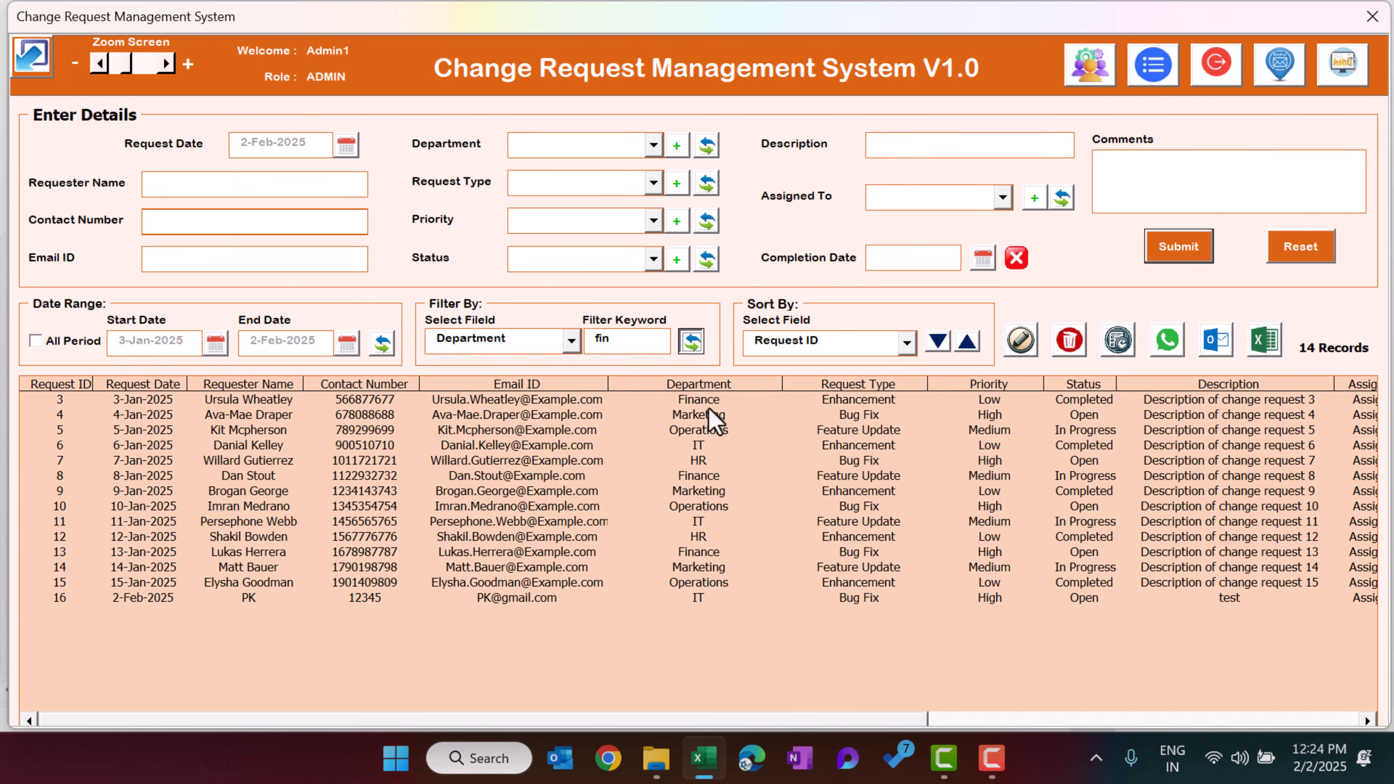
pyautogui.click(571, 340)
pyautogui.click(517, 359)
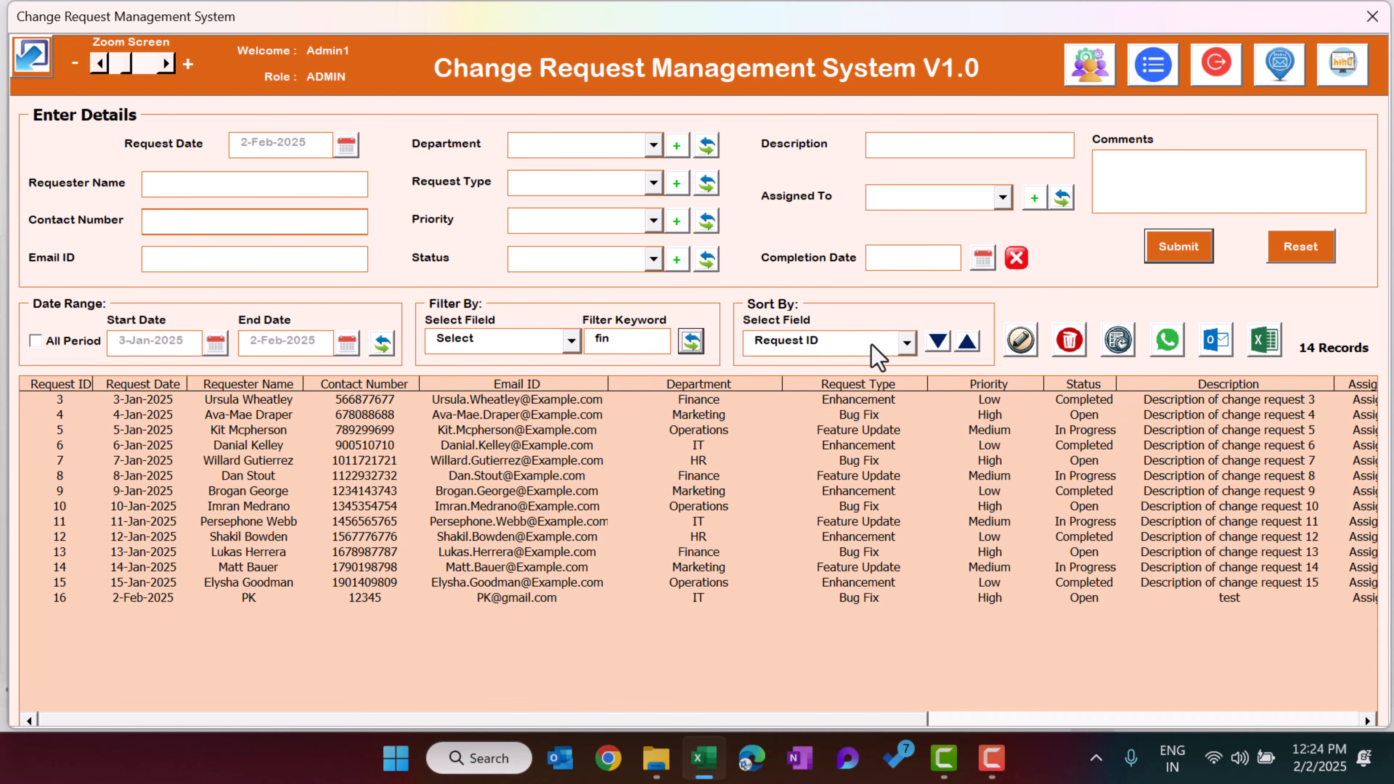
# Toggle the Request ID sort between descending and ascending order
pyautogui.click(906, 342)
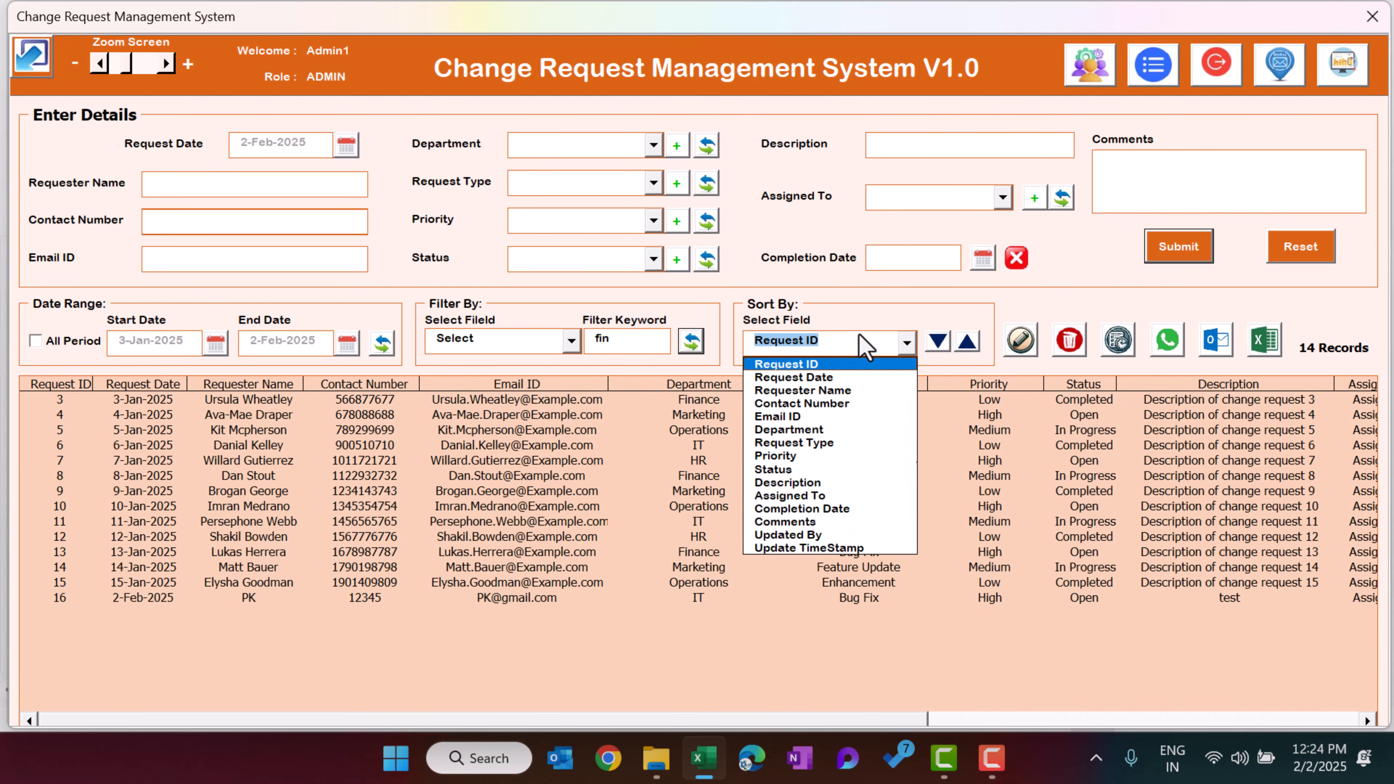
pyautogui.click(906, 342)
pyautogui.click(968, 341)
pyautogui.click(972, 343)
pyautogui.click(940, 344)
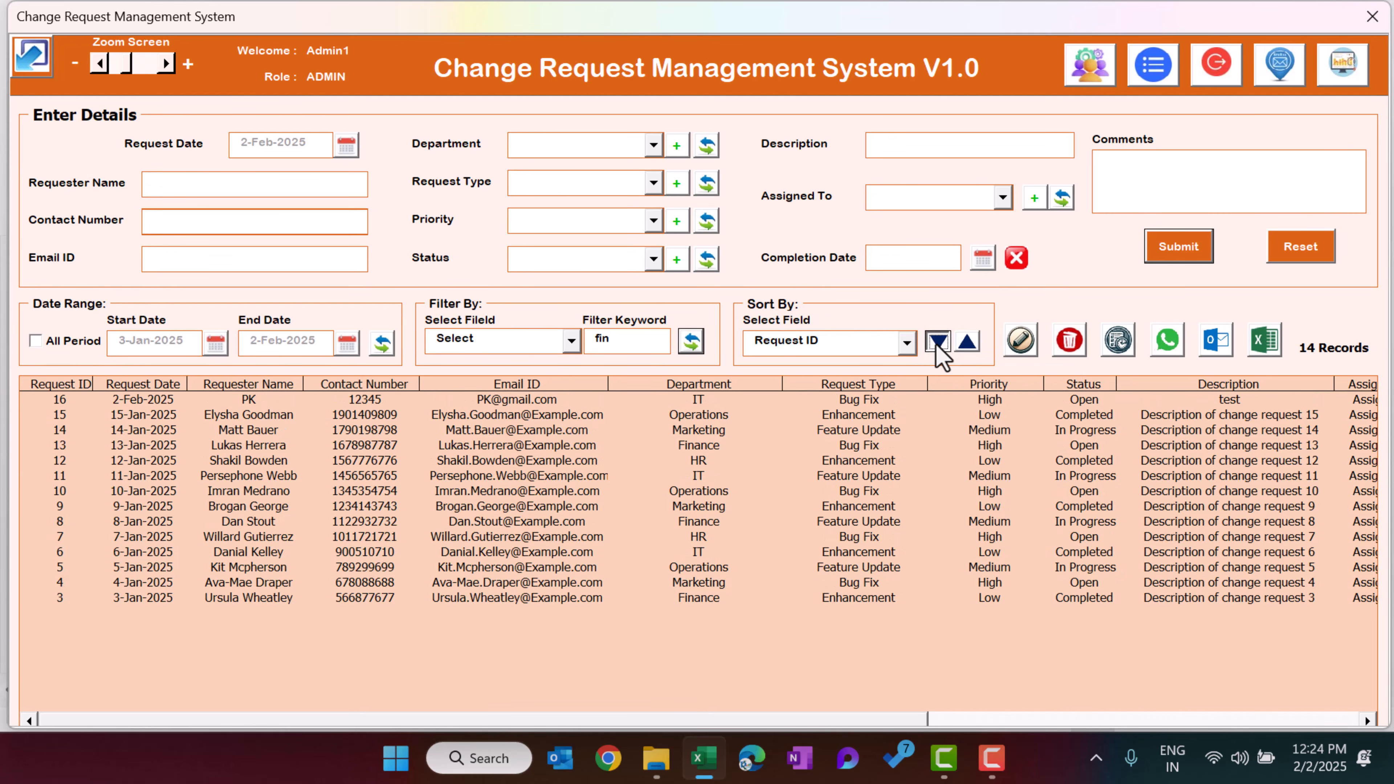
pyautogui.click(846, 344)
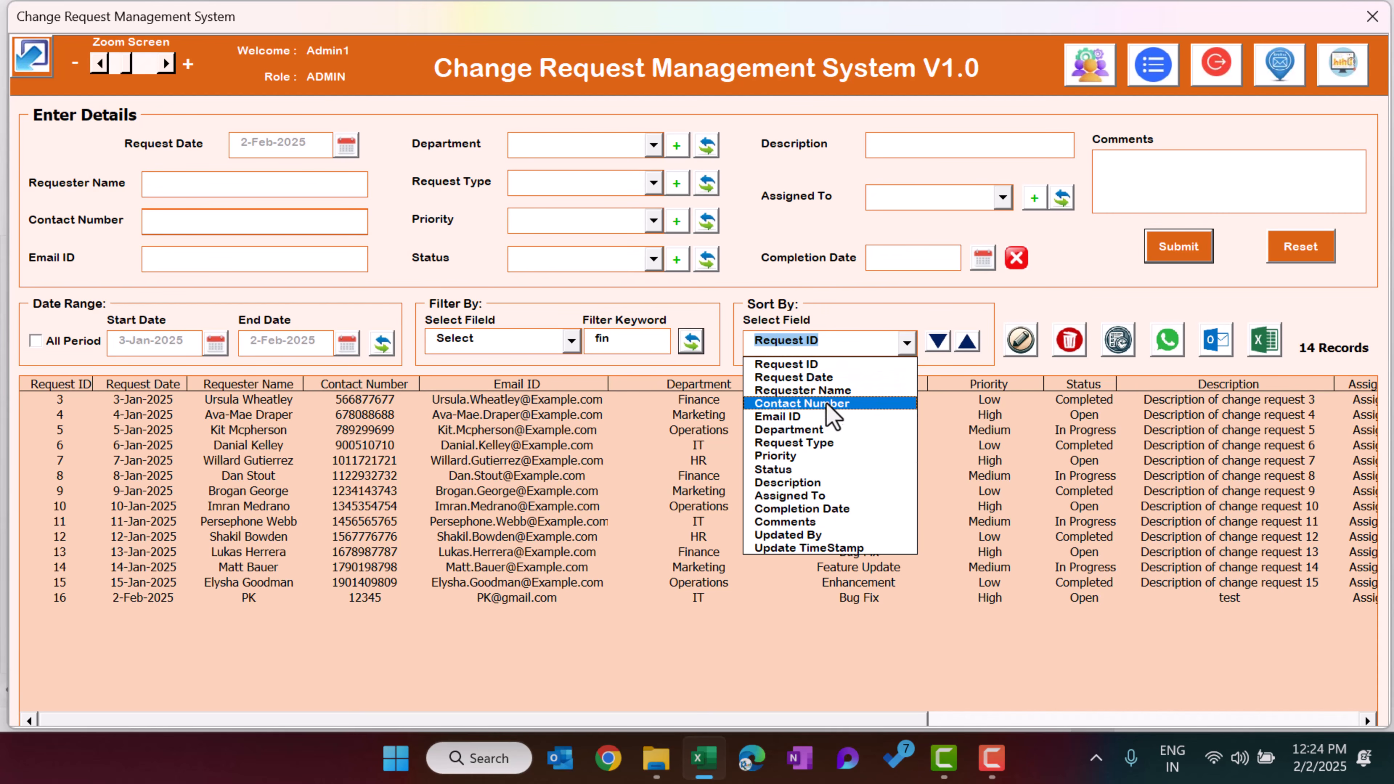
# Sort the records by Request Date, switching between descending and ascending order
pyautogui.click(836, 379)
pyautogui.click(939, 342)
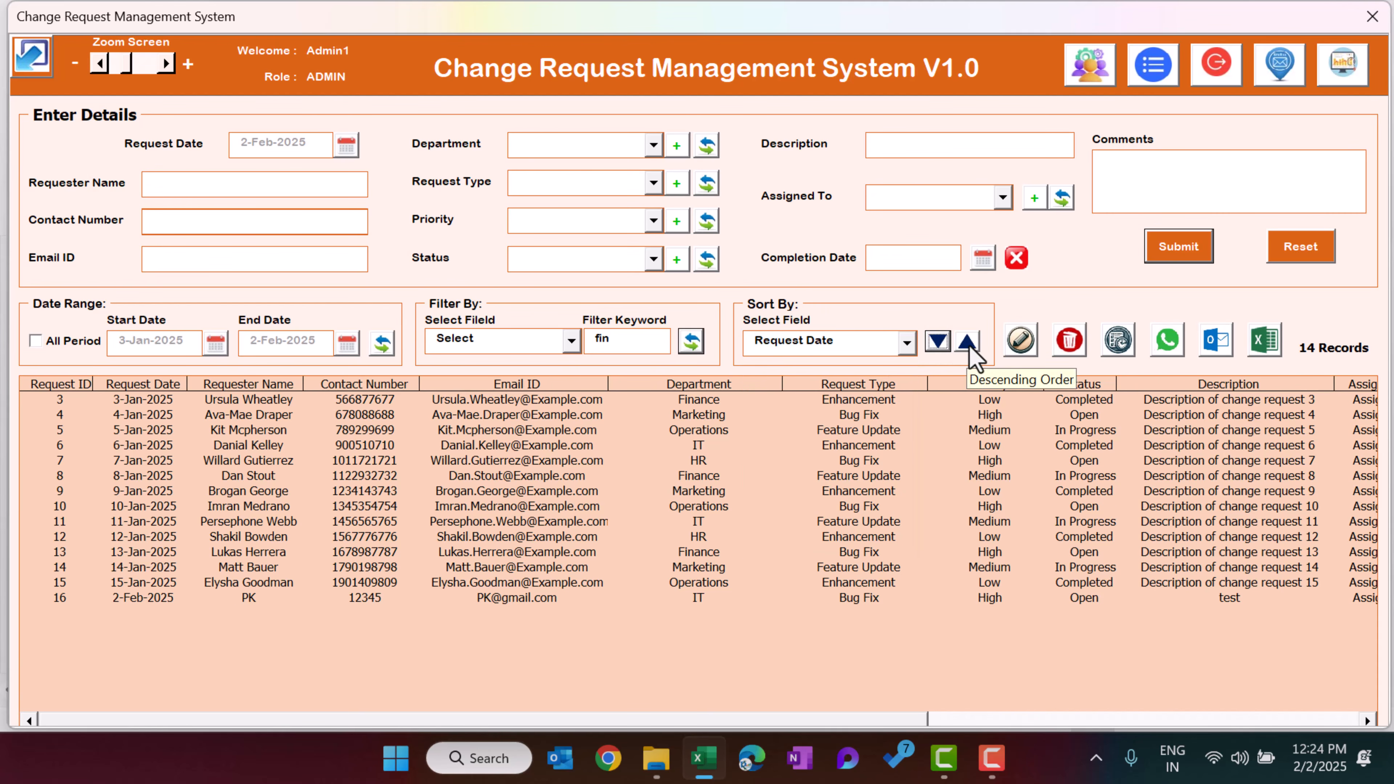
pyautogui.click(967, 343)
pyautogui.click(946, 345)
pyautogui.click(970, 344)
pyautogui.click(939, 344)
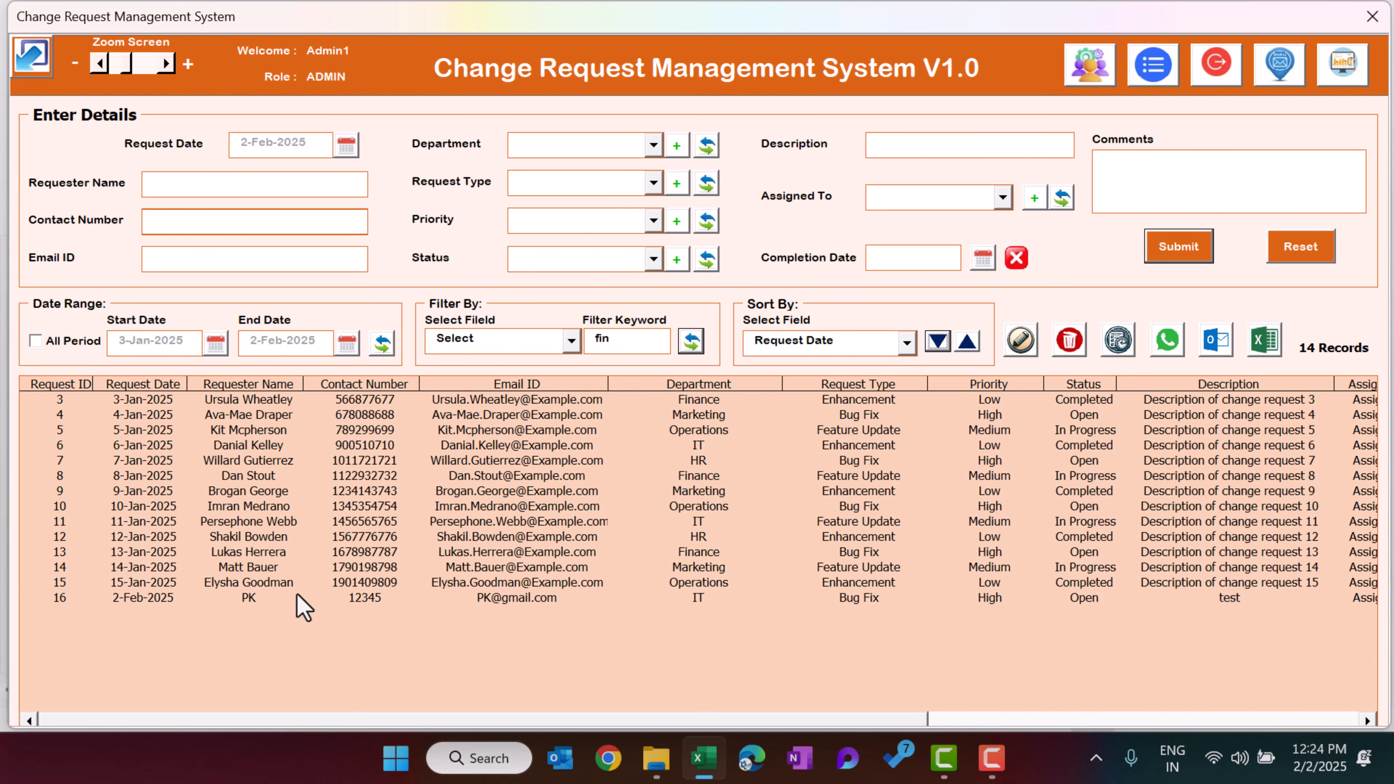
# Load request 16 into the form for editing and set its Status to Completed
pyautogui.click(242, 600)
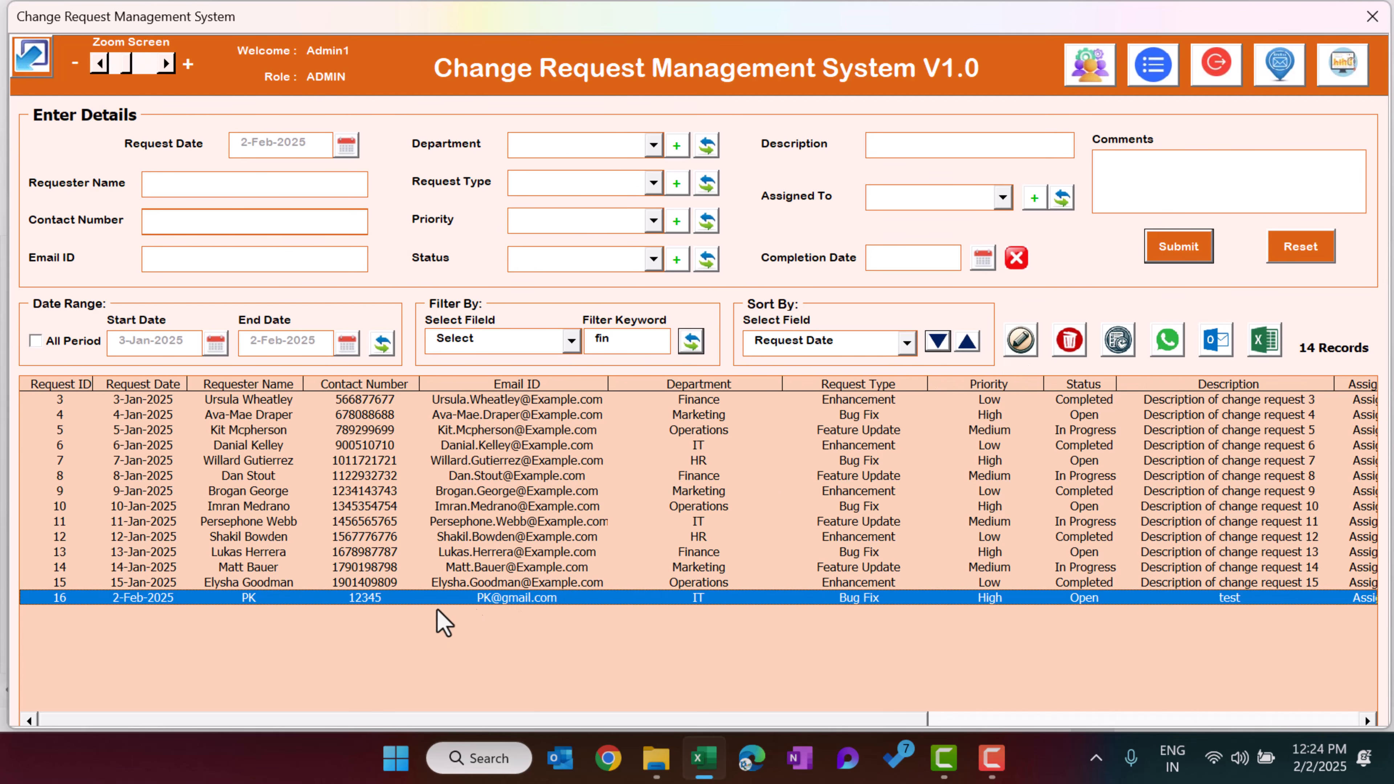
pyautogui.doubleClick(491, 600)
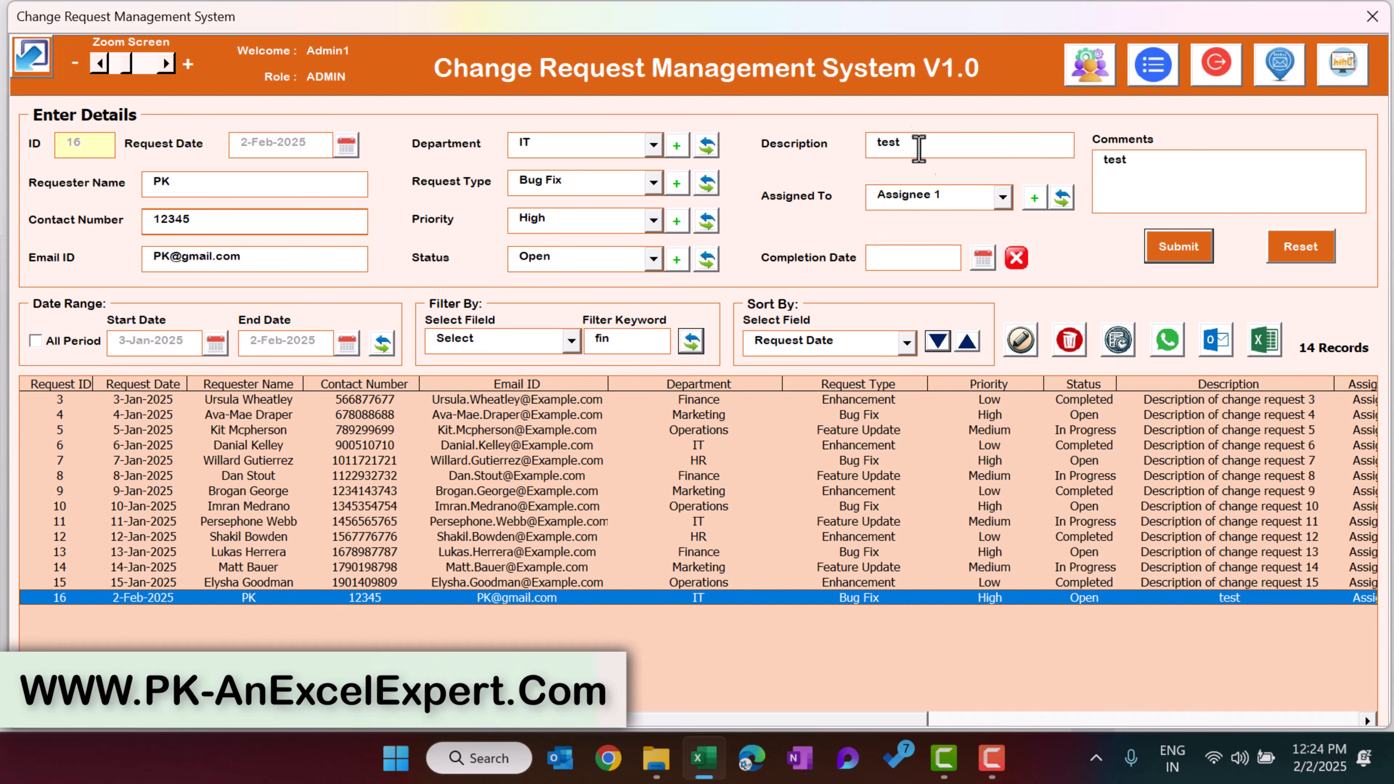
pyautogui.click(604, 264)
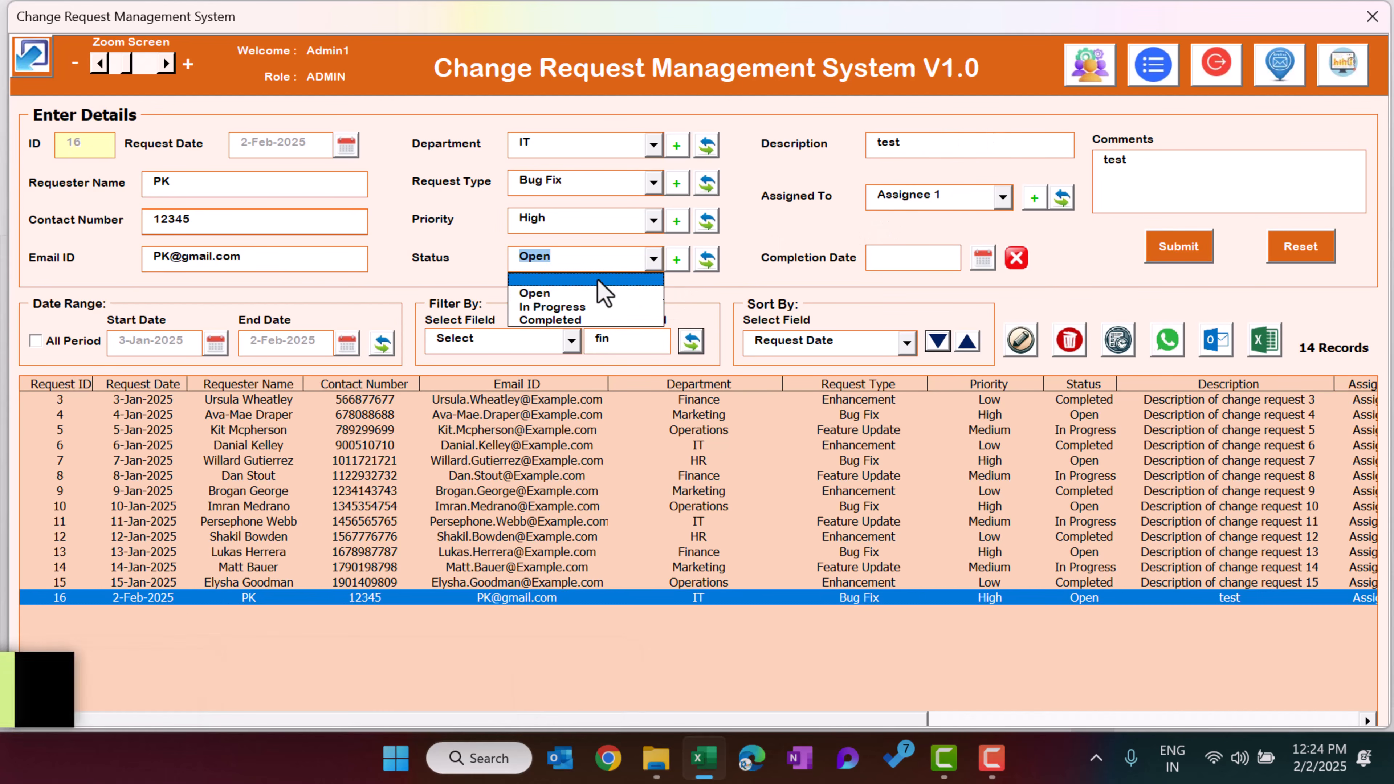
pyautogui.click(556, 320)
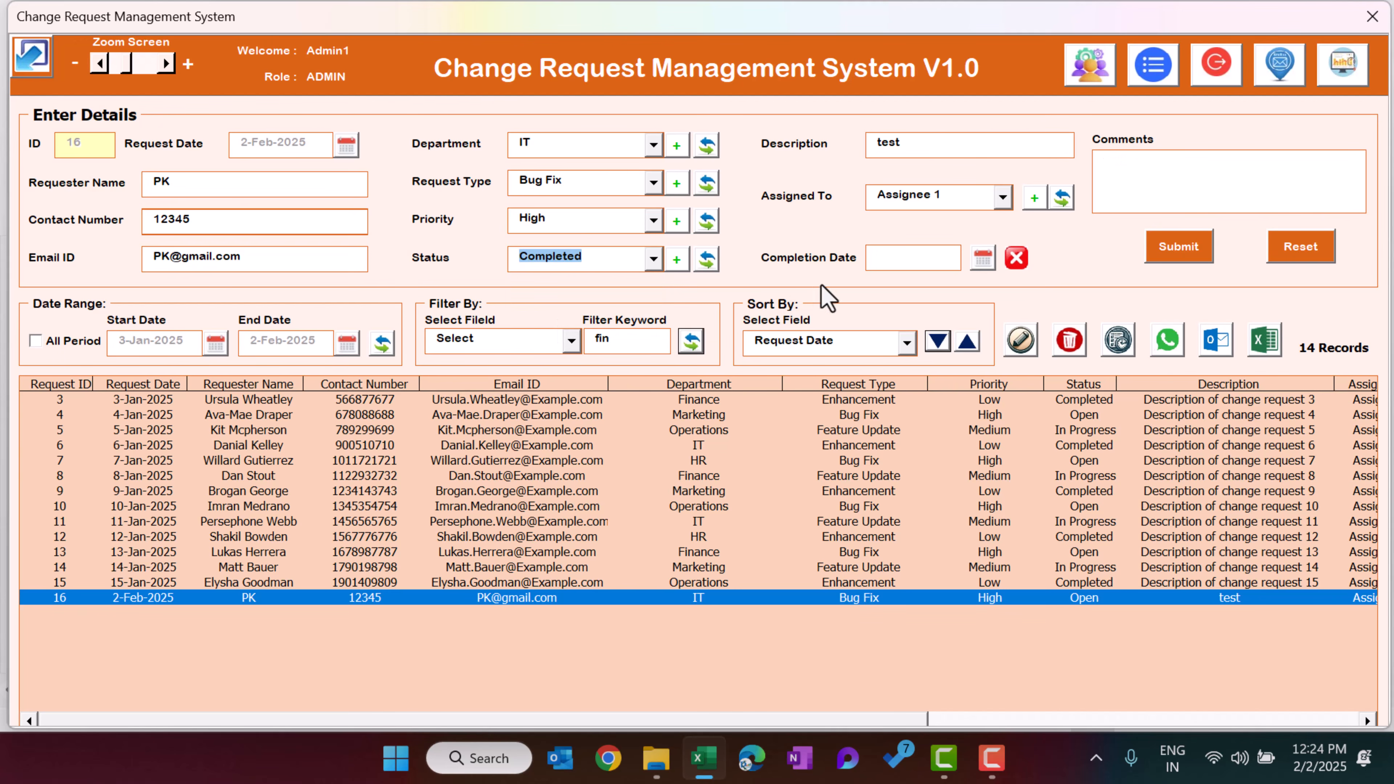
# Set the Completion Date to 5-Feb-2025, change the comment to Completed, and submit the update
pyautogui.click(985, 261)
pyautogui.click(699, 379)
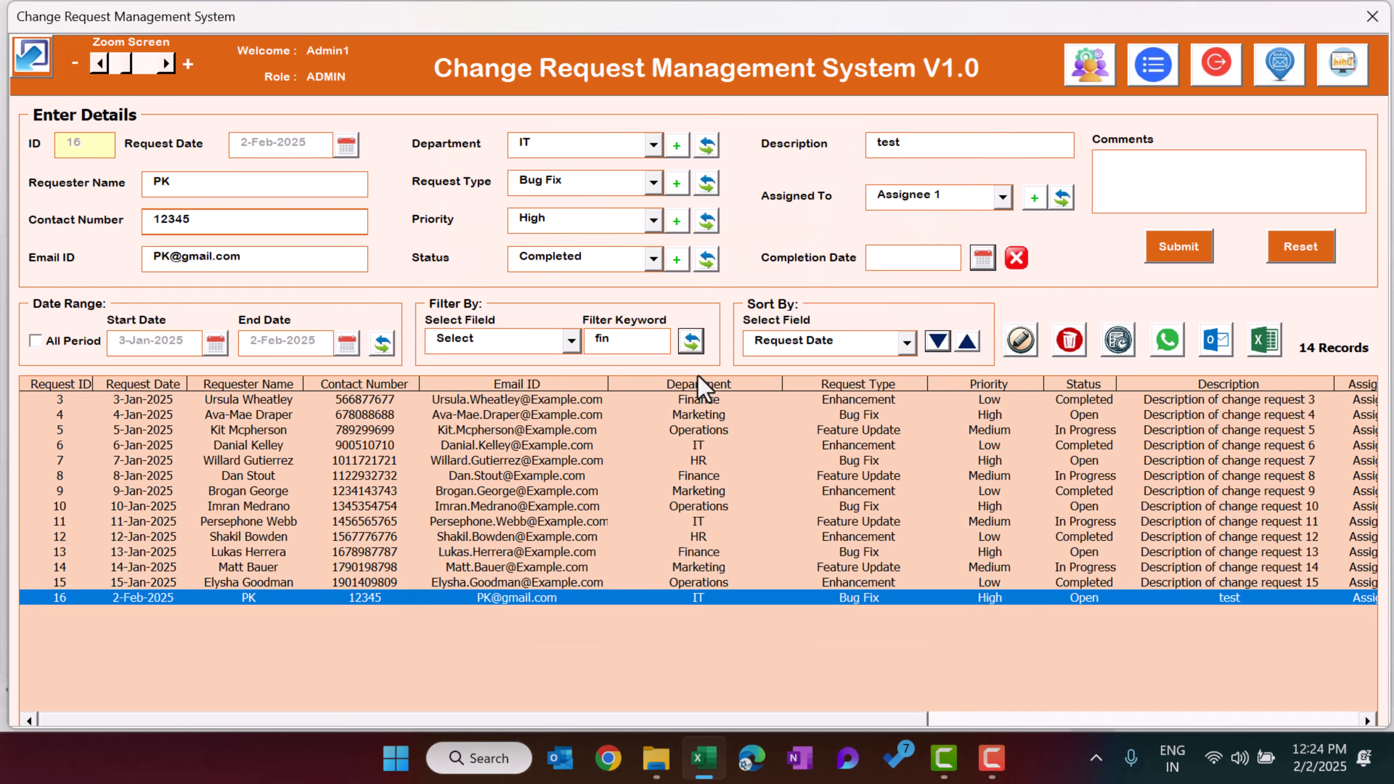
pyautogui.click(1141, 175)
pyautogui.write('Completed')
pyautogui.click(1178, 246)
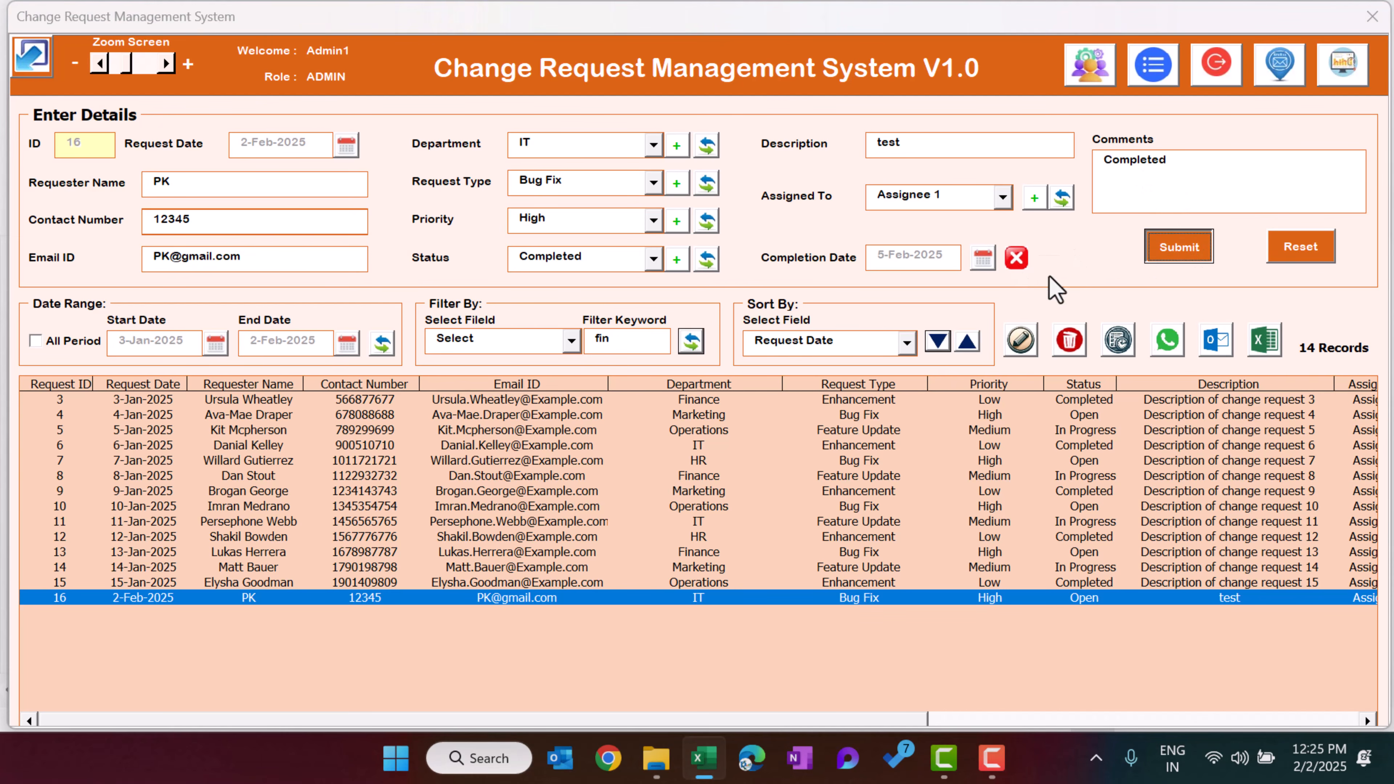
# Open the change history of request 16 and review its entries across all columns
pyautogui.click(719, 445)
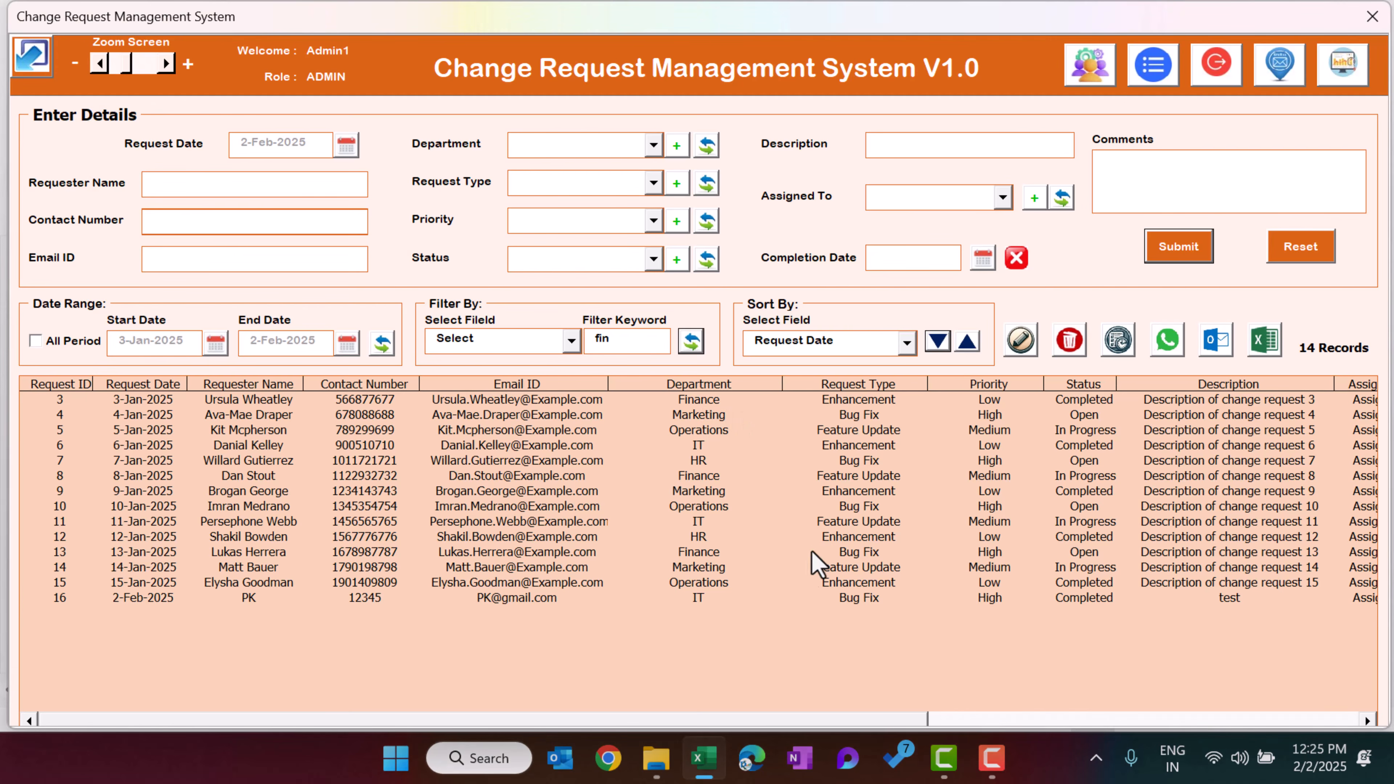
pyautogui.click(814, 599)
pyautogui.moveTo(664, 721); pyautogui.dragTo(448, 716)
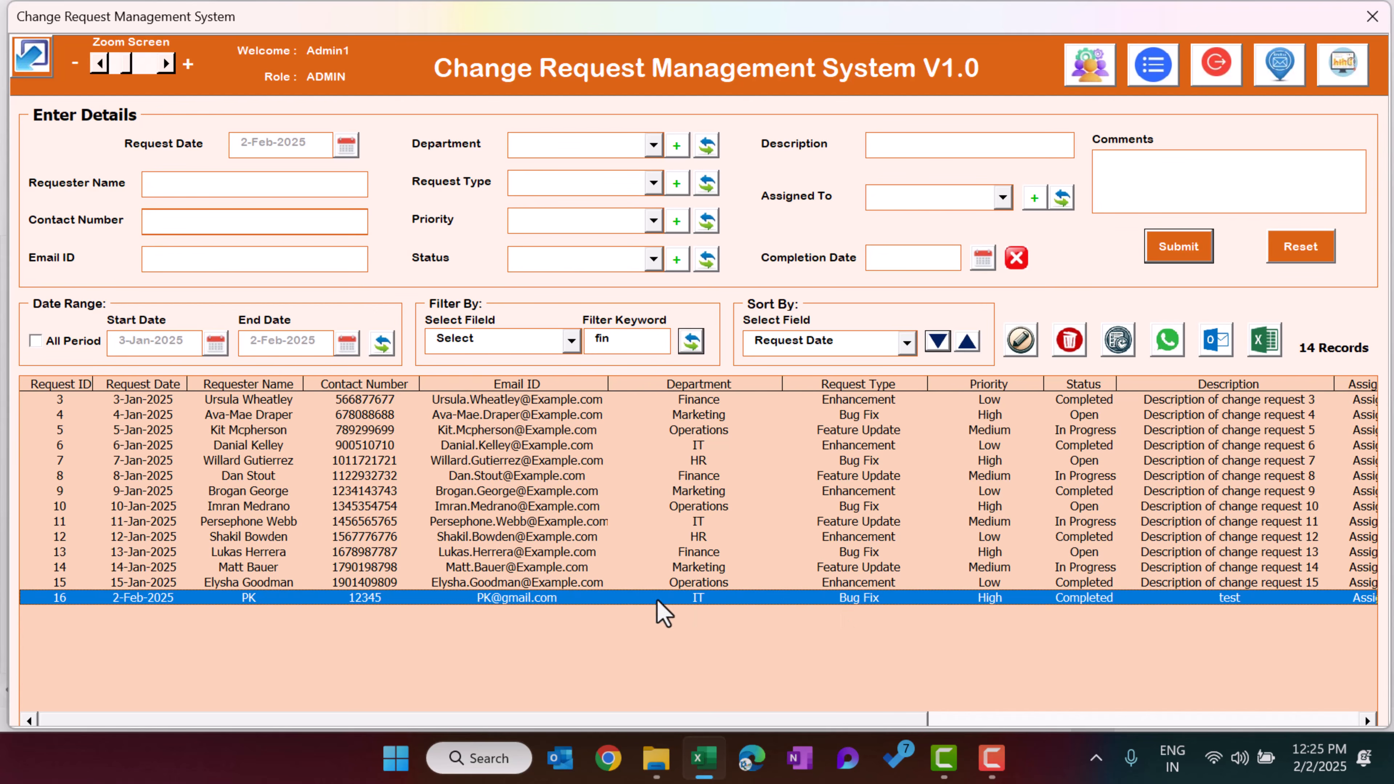
pyautogui.click(1118, 341)
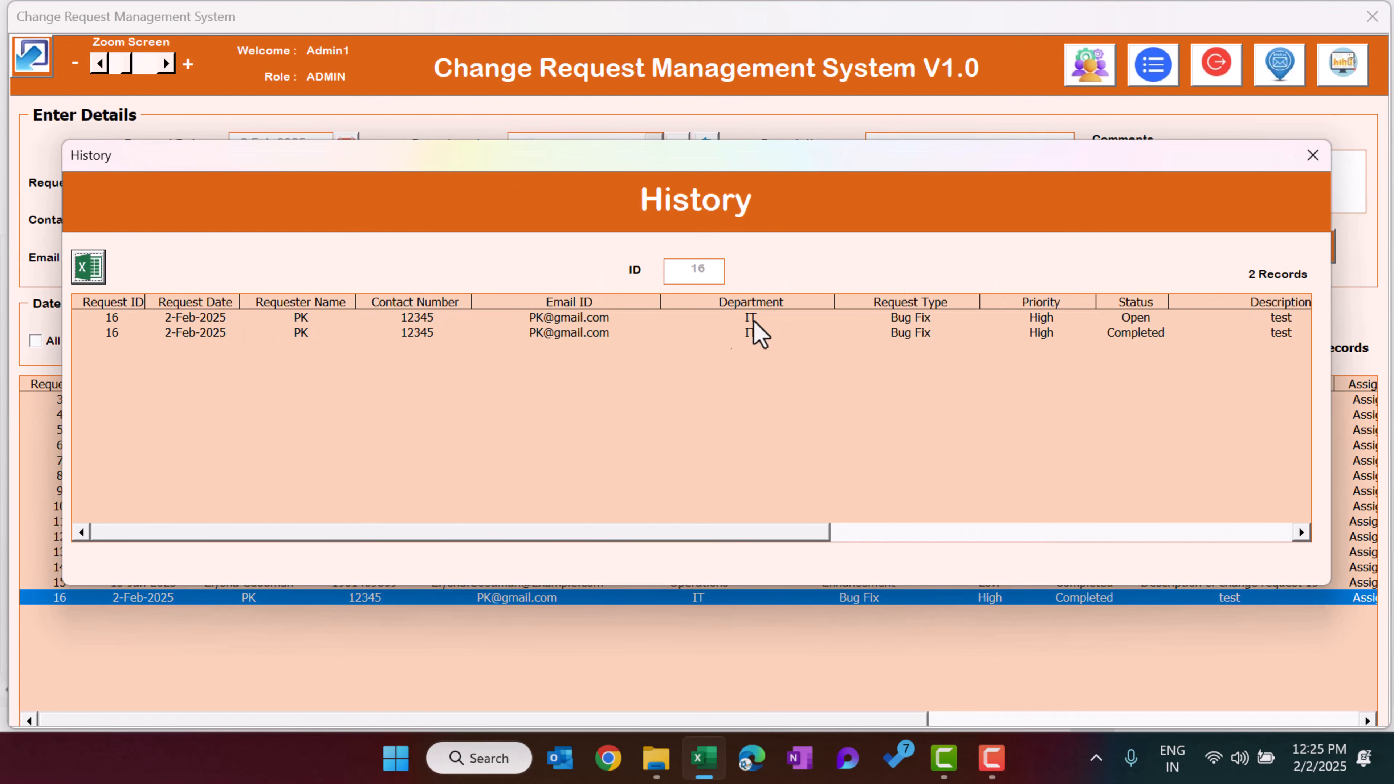
pyautogui.moveTo(787, 535); pyautogui.dragTo(439, 550)
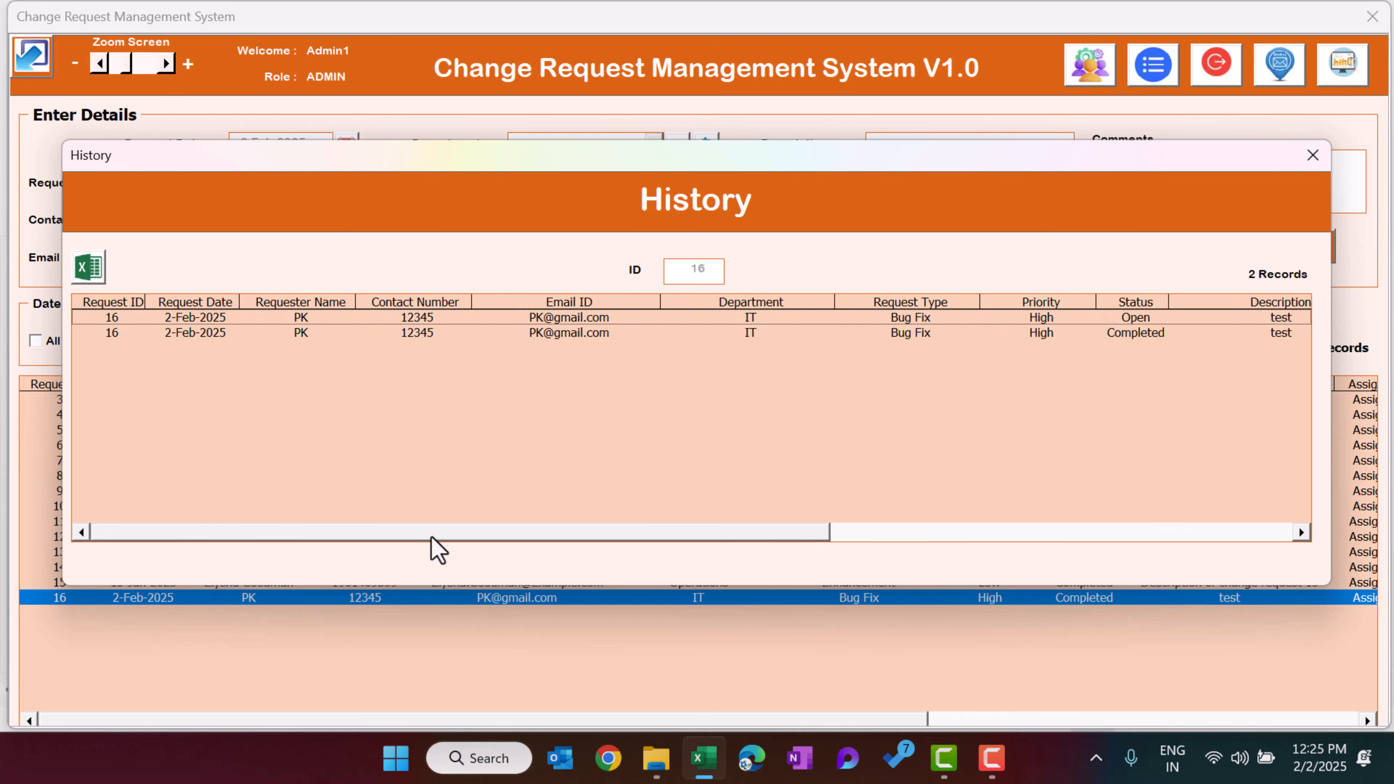
pyautogui.click(198, 319)
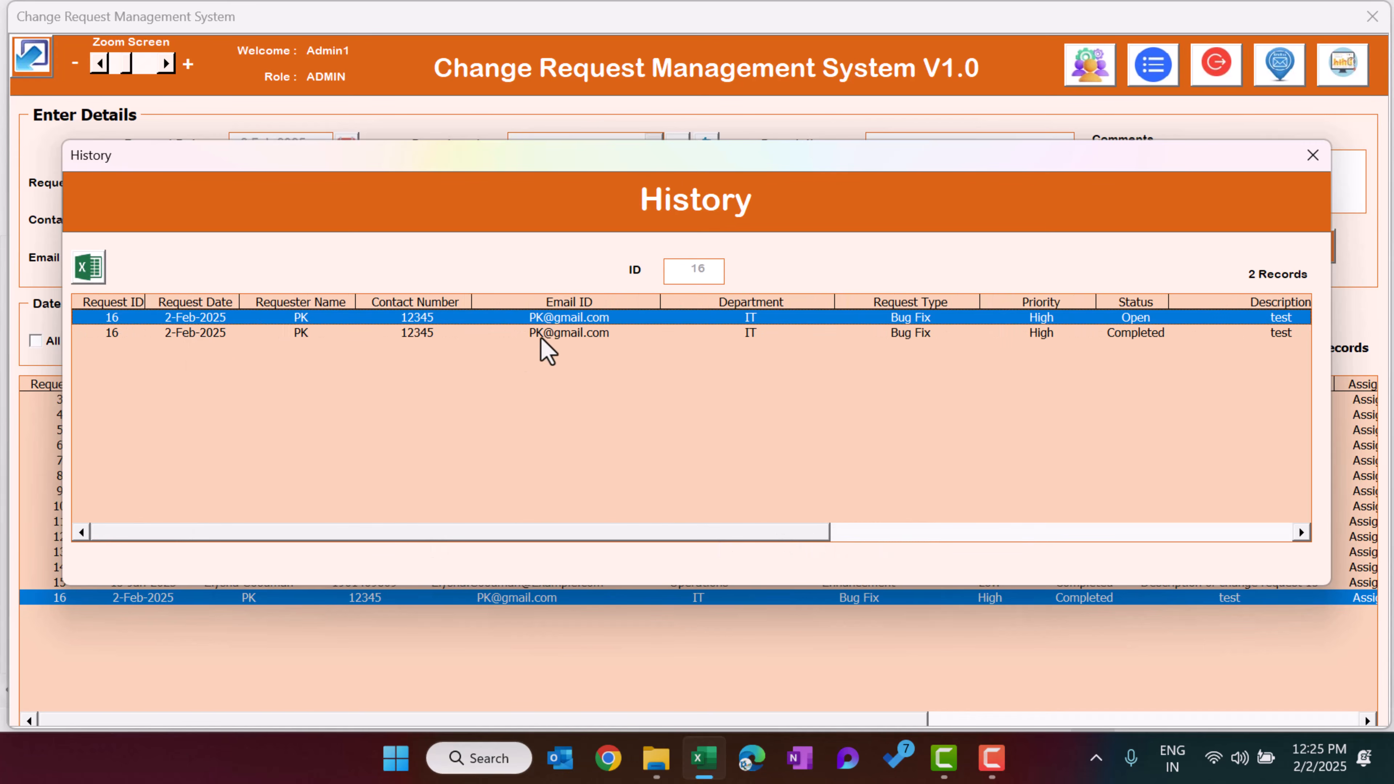
pyautogui.moveTo(781, 538); pyautogui.dragTo(1139, 548)
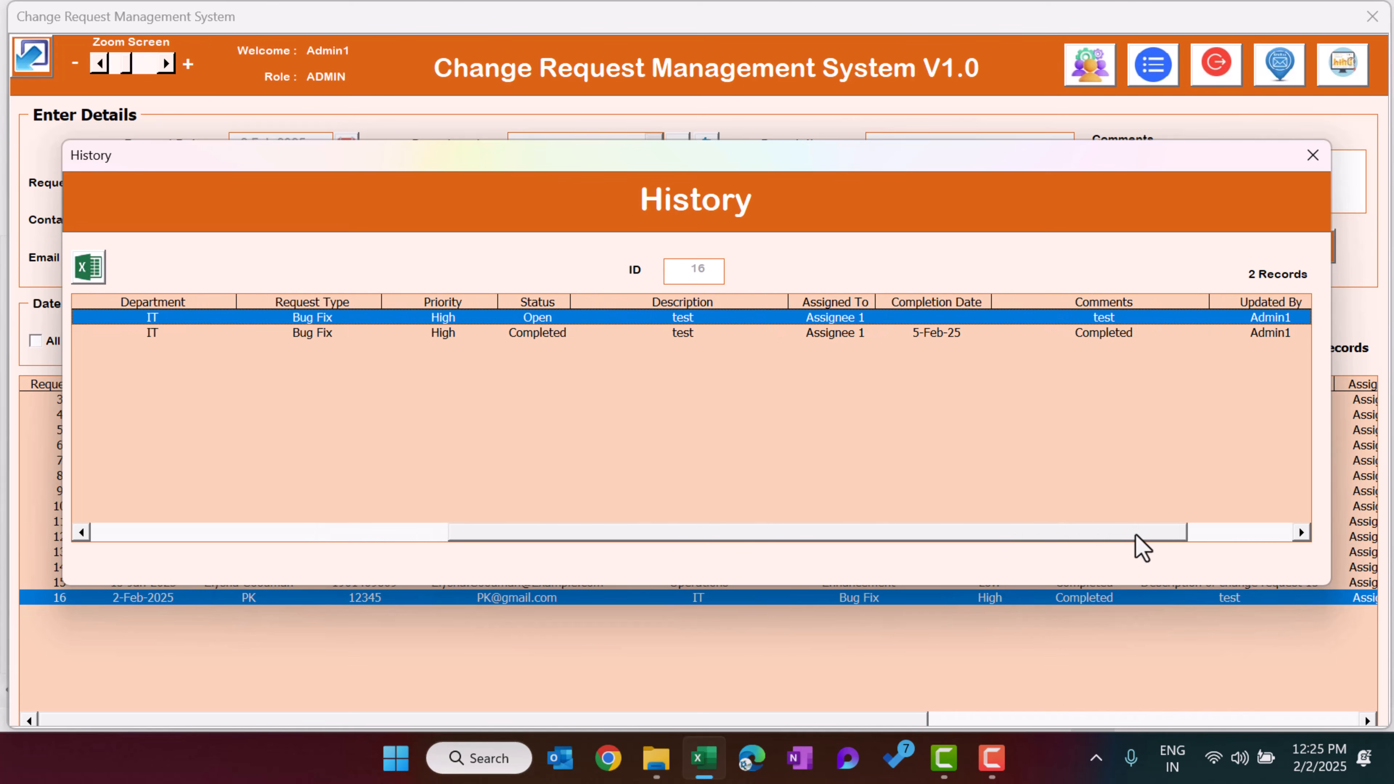
pyautogui.click(536, 333)
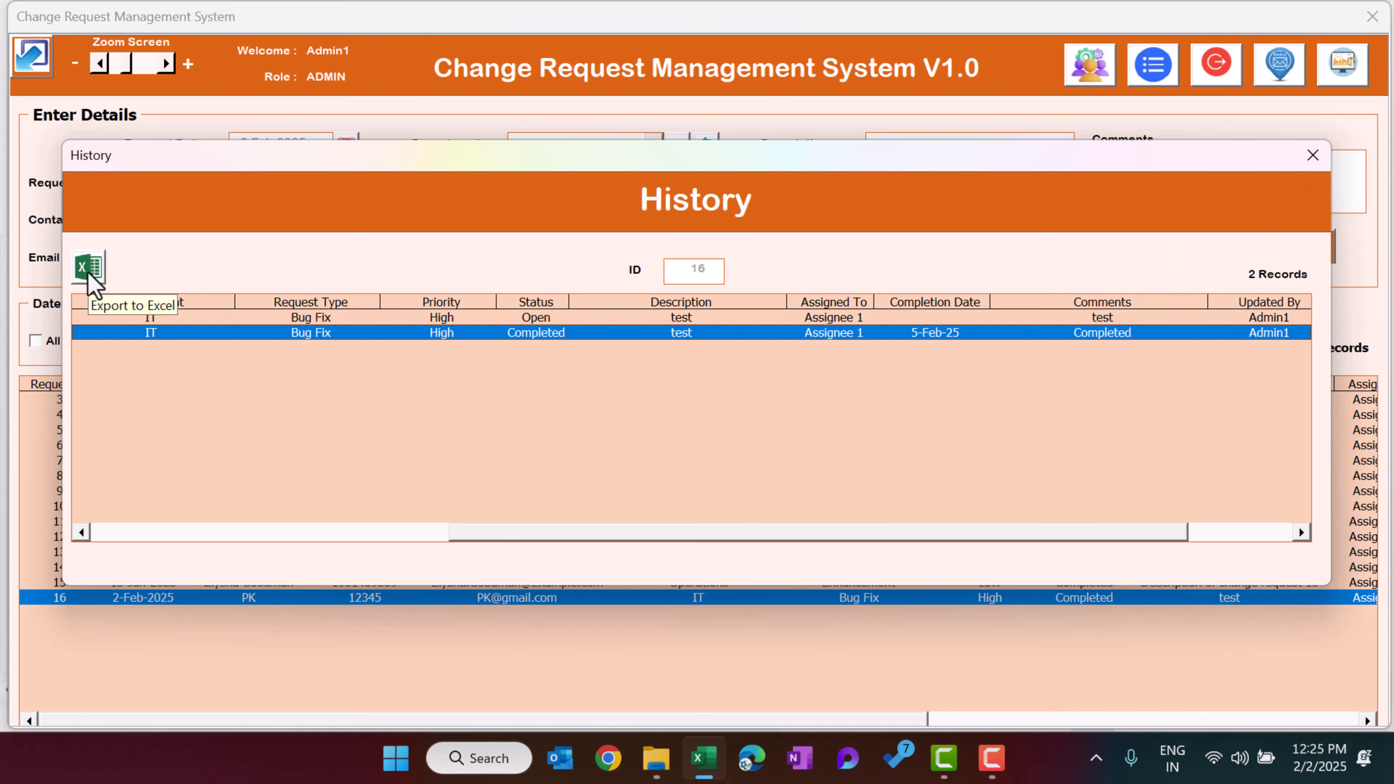
pyautogui.click(1313, 155)
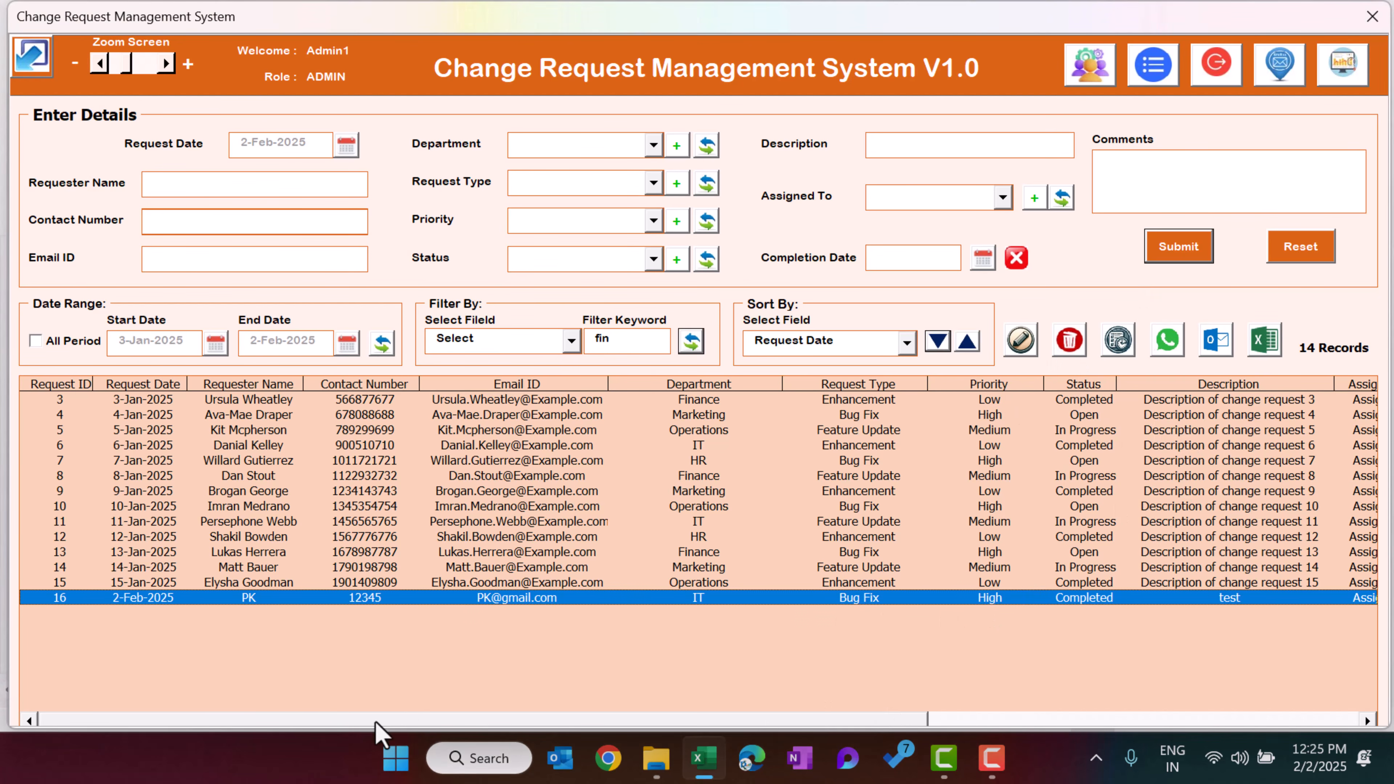
# Delete request 16 and confirm the deletion
pyautogui.click(1079, 350)
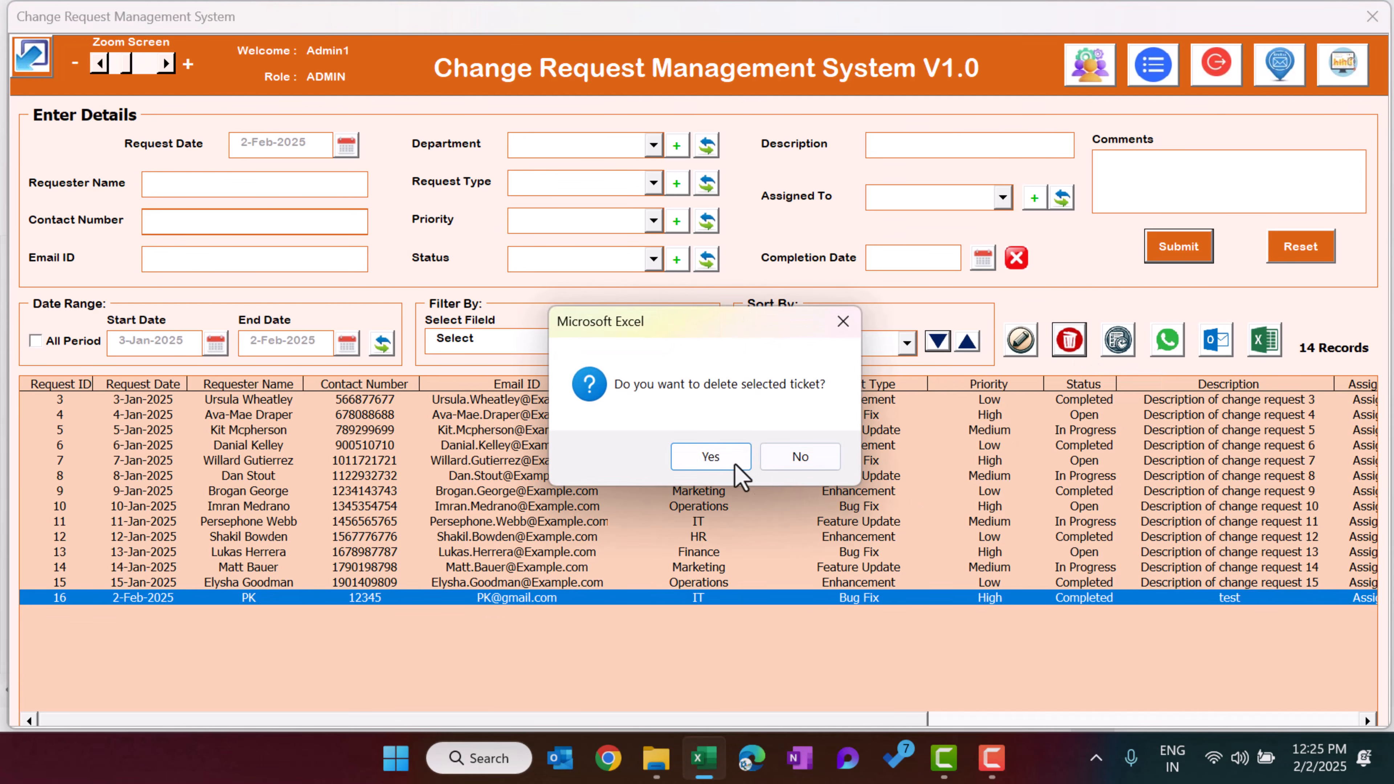
pyautogui.click(717, 463)
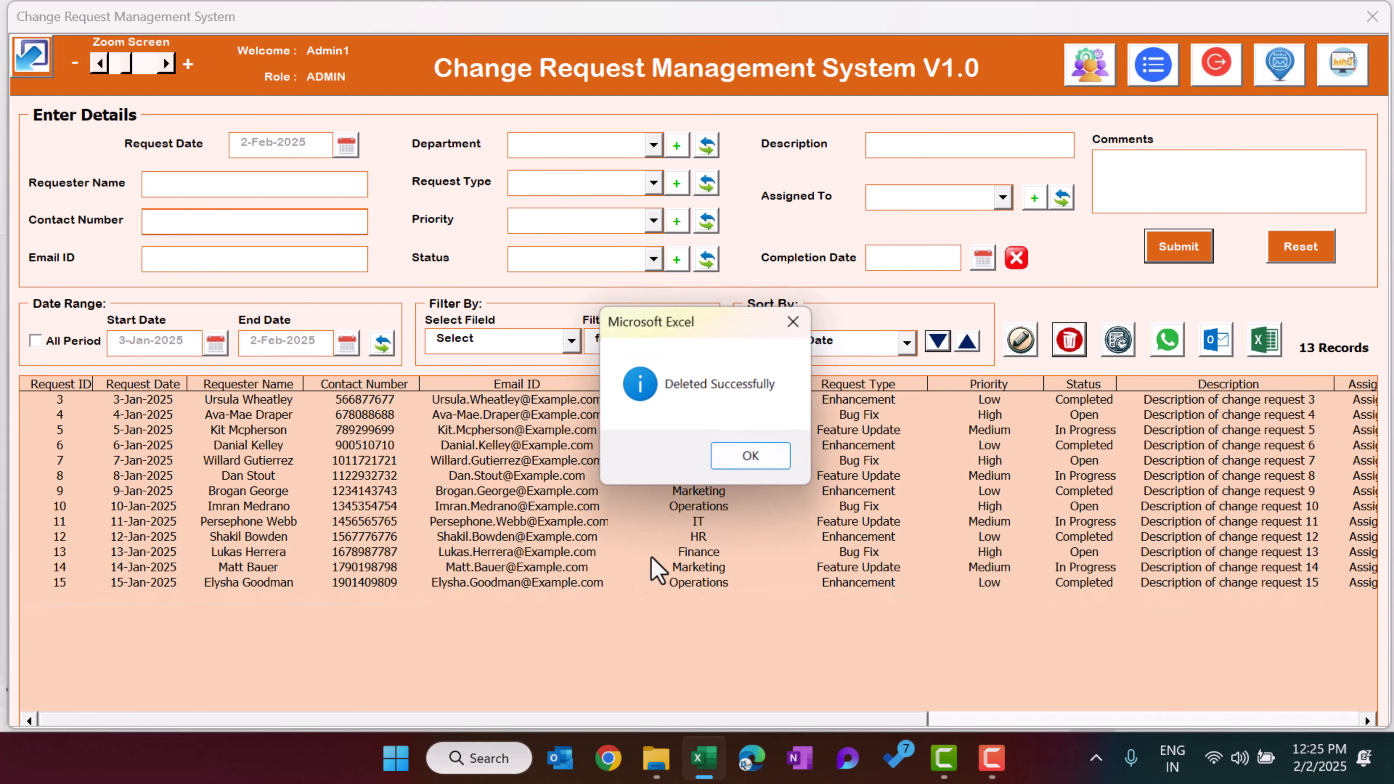
pyautogui.click(752, 456)
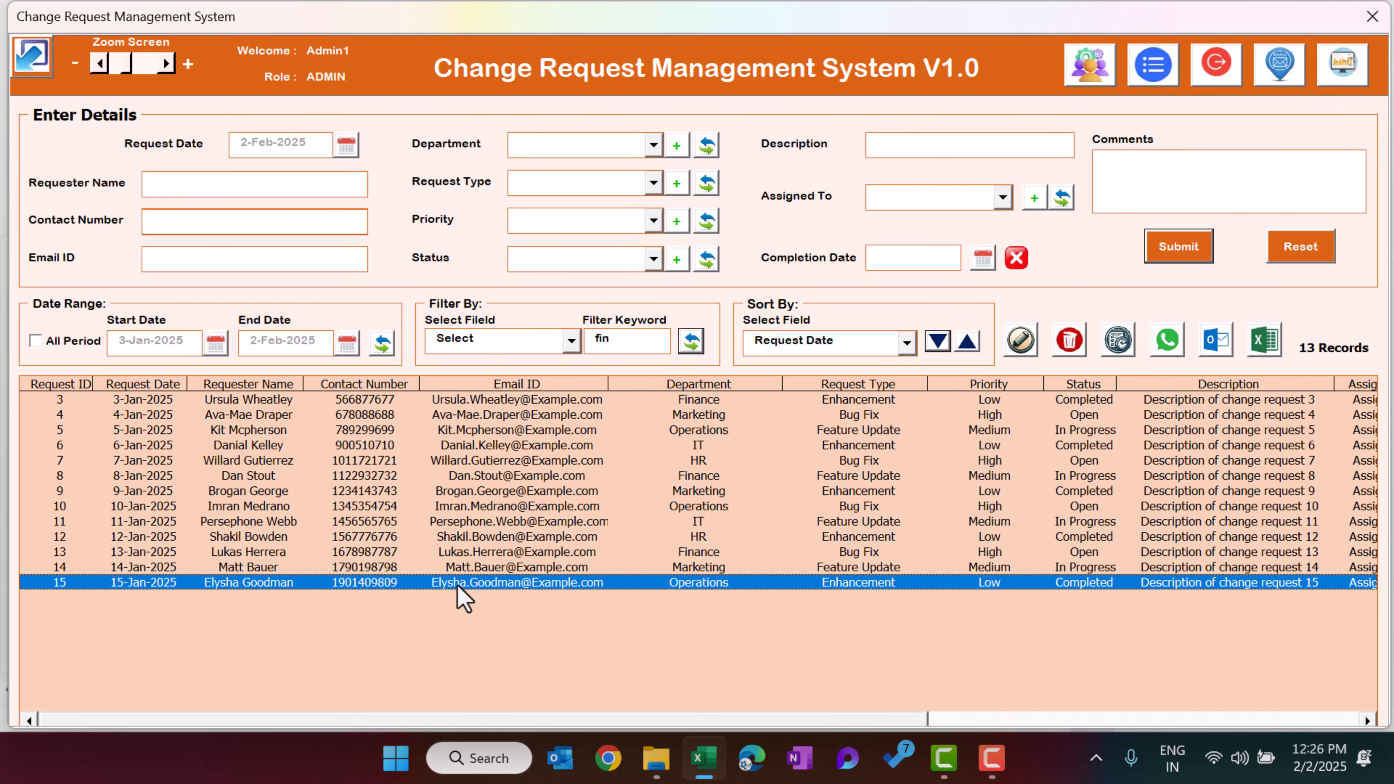
# Export the record list to Excel and close the exported workbook without saving
pyautogui.click(1167, 344)
pyautogui.moveTo(843, 722); pyautogui.dragTo(1153, 725)
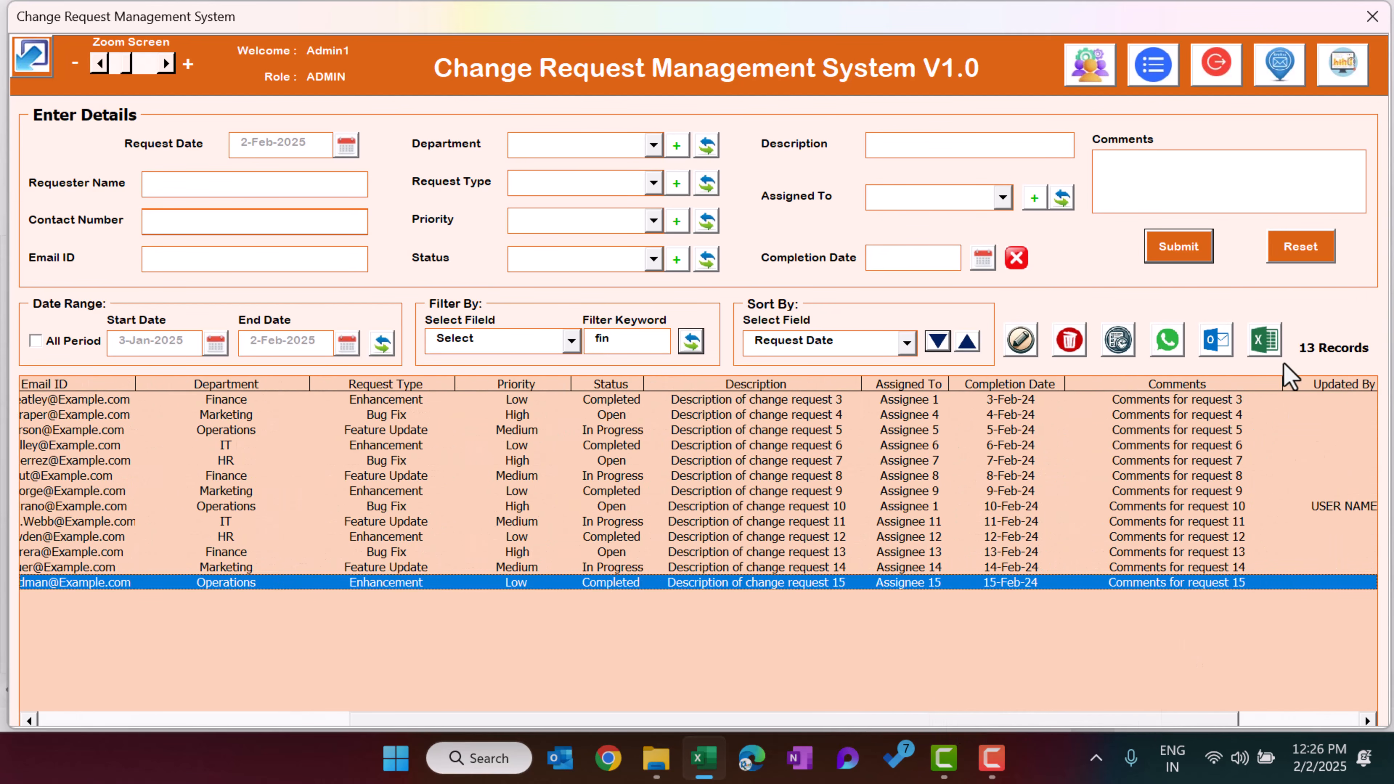
pyautogui.click(1266, 341)
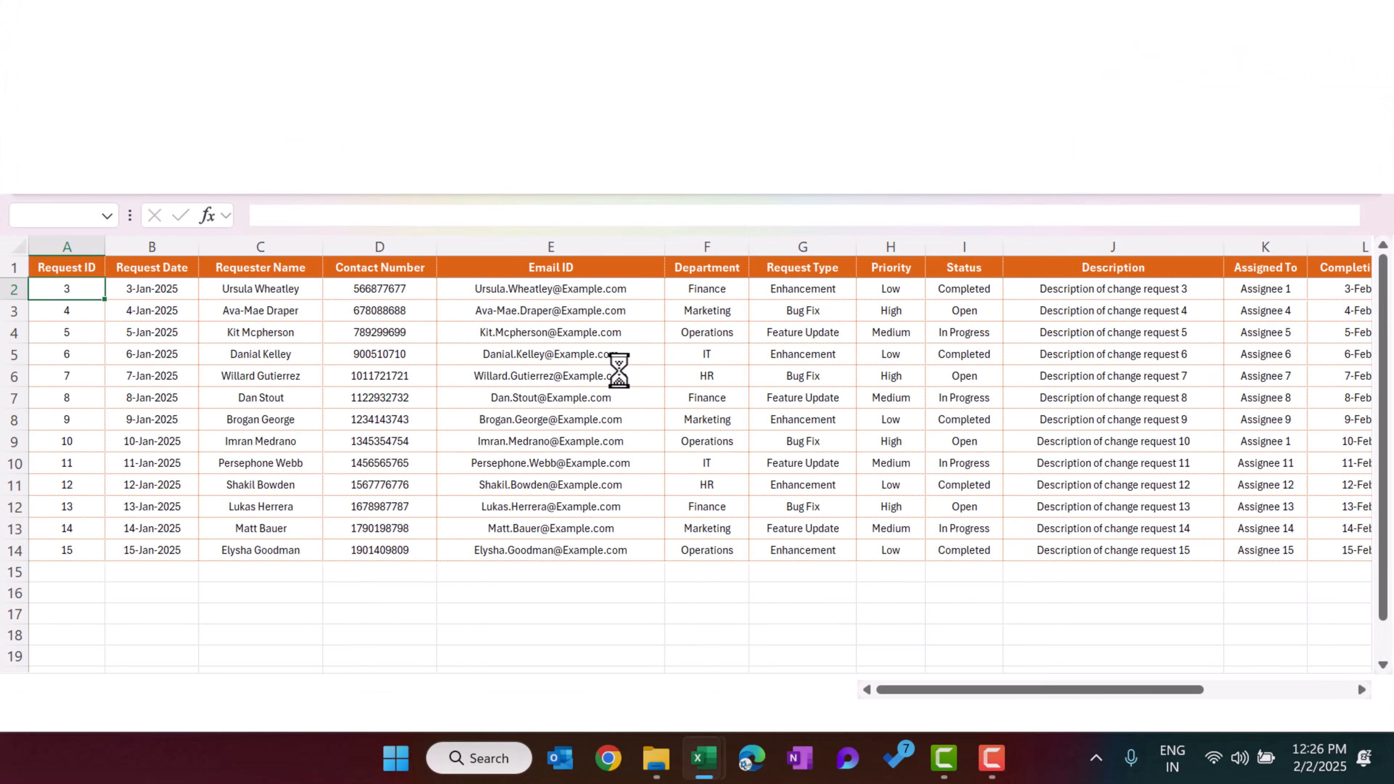
pyautogui.click(802, 333)
pyautogui.hotkey('ctrl', 'w')
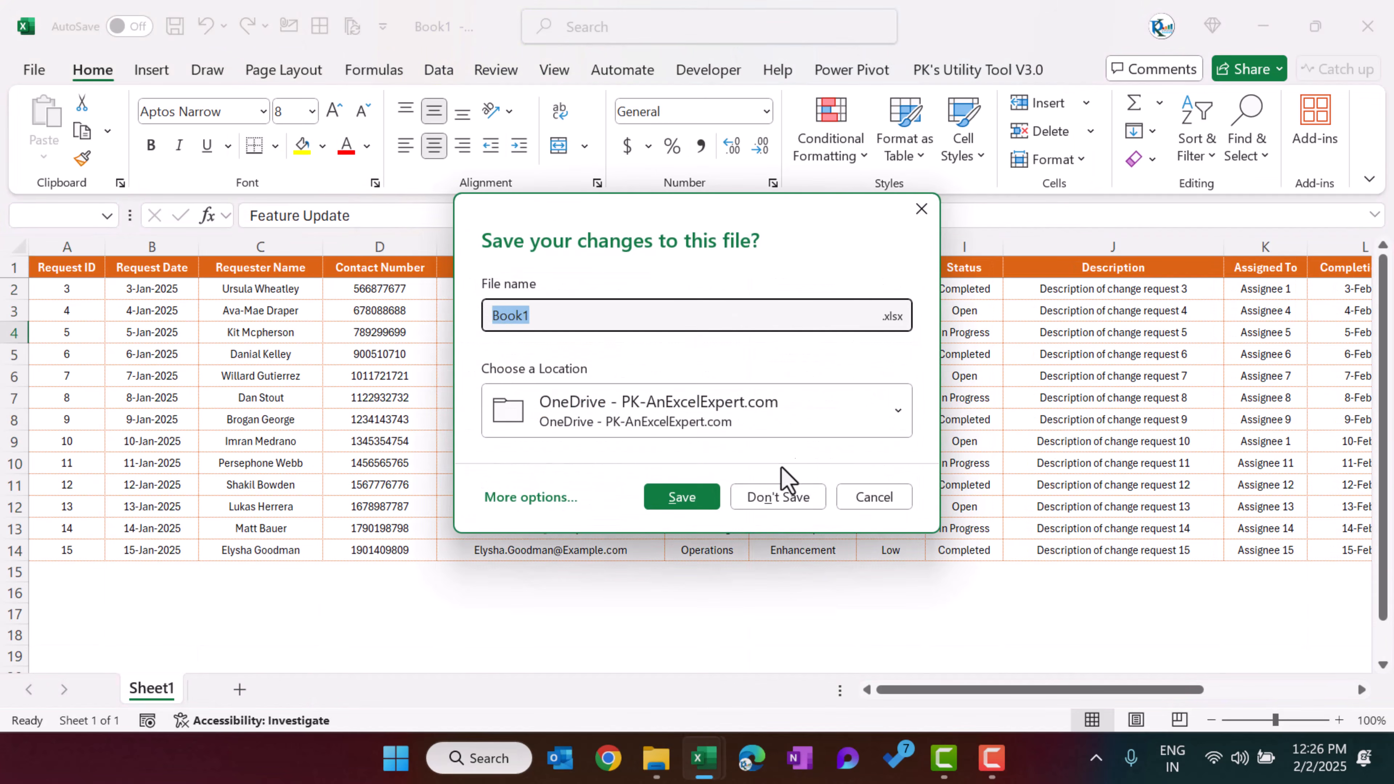
pyautogui.click(776, 495)
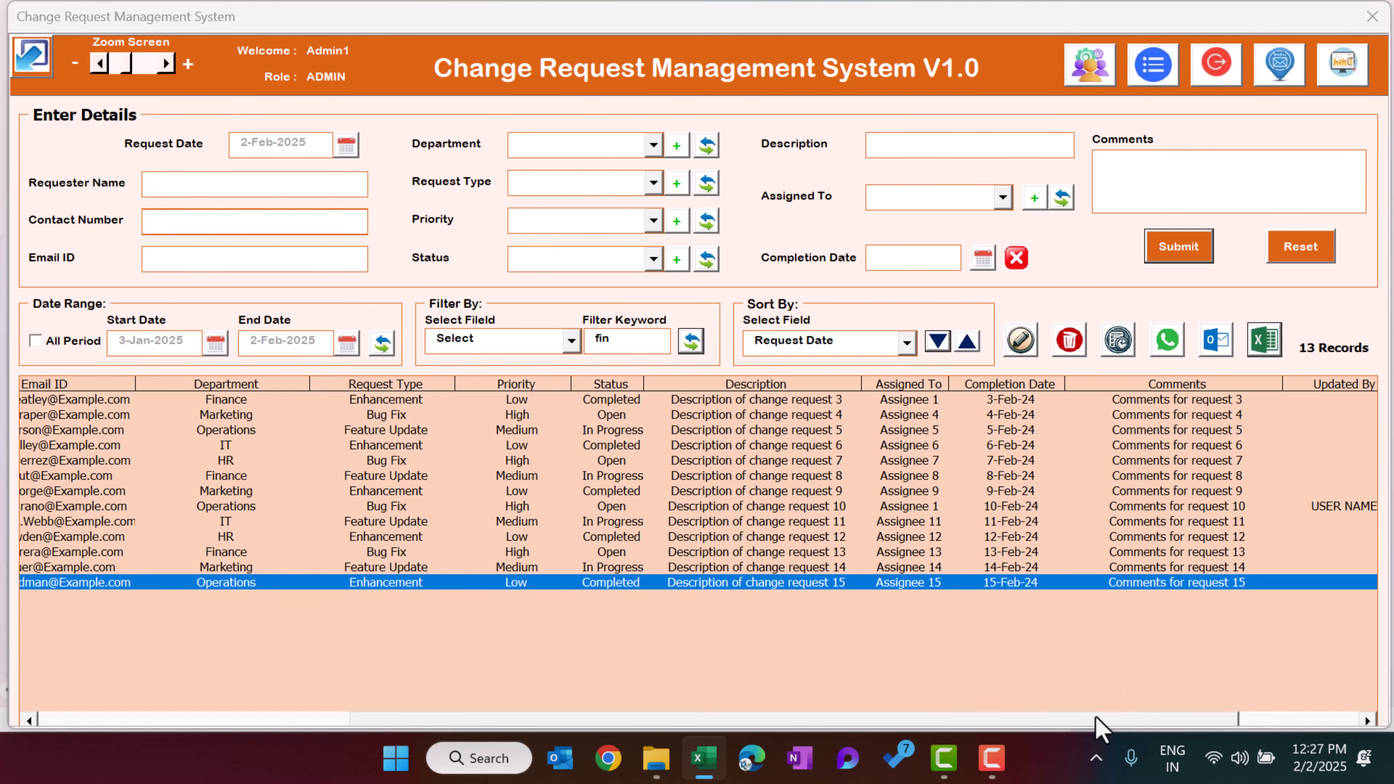
# Select request 5 in the record list
pyautogui.moveTo(1101, 714); pyautogui.dragTo(466, 730)
pyautogui.click(496, 434)
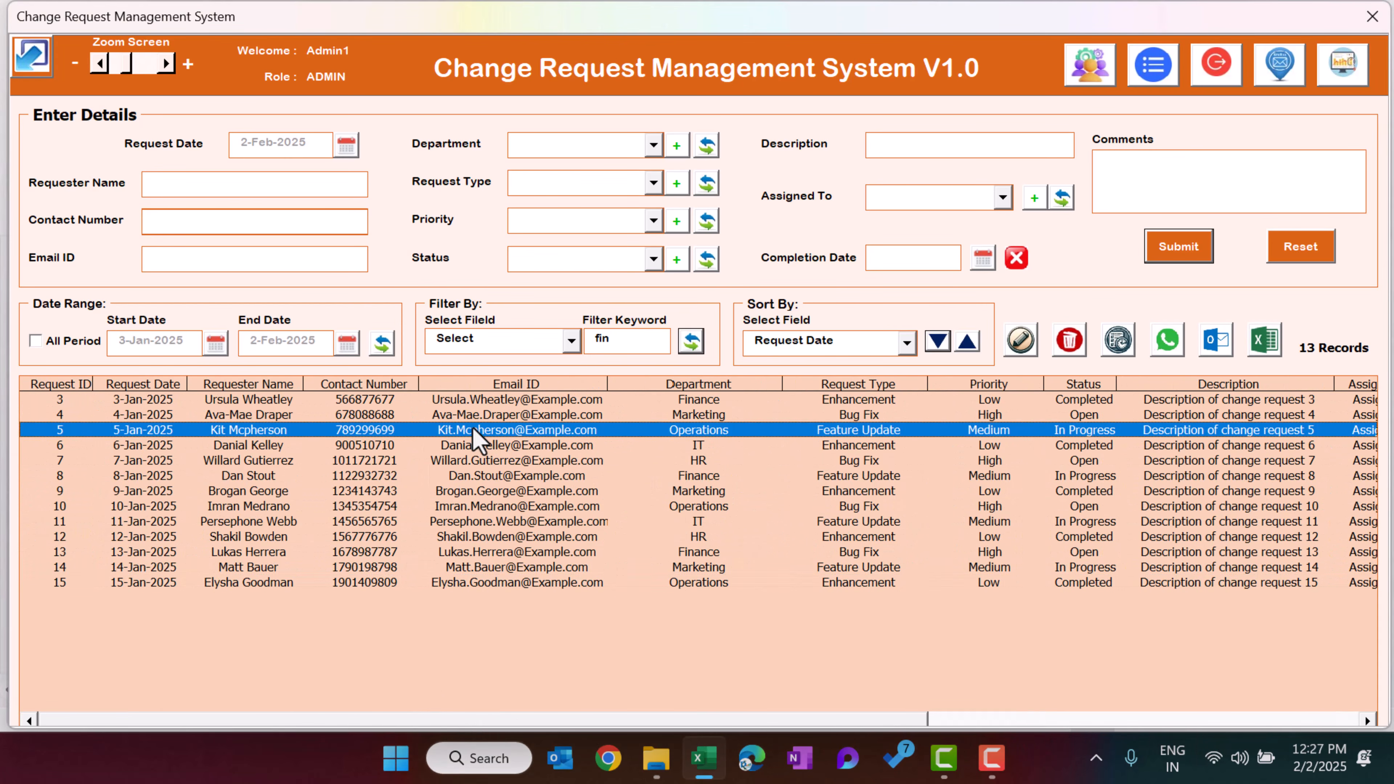